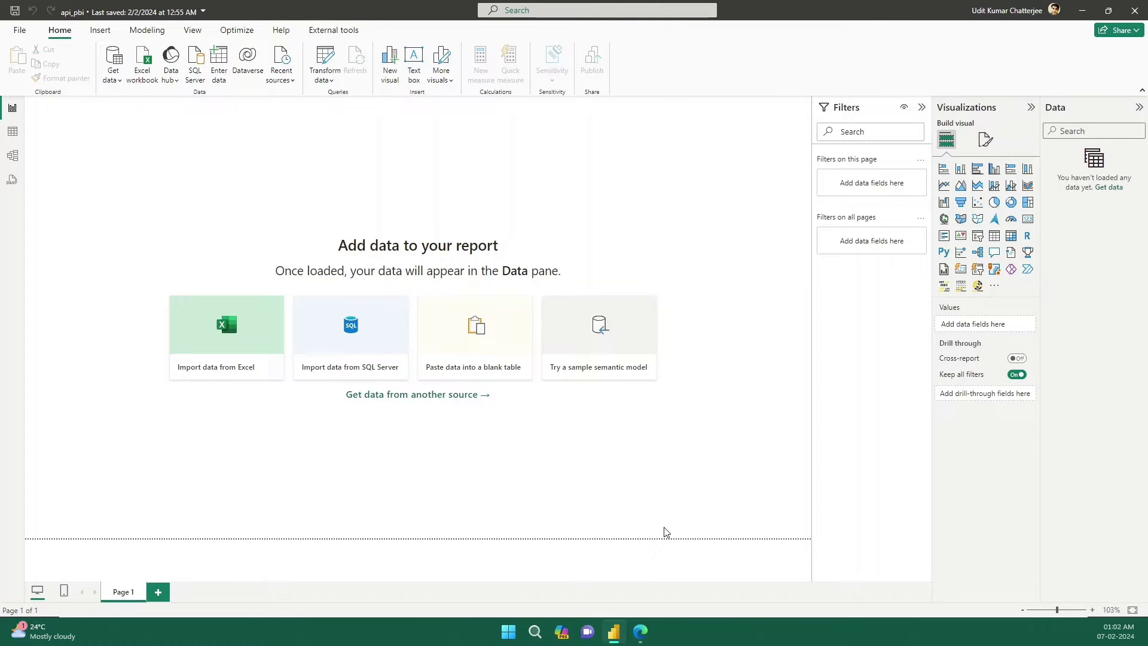
- In Edge, go from Data USA's data sources back to the API page showing 2016 population 323127515
{"action": "left_click", "coordinate": [638, 634]}
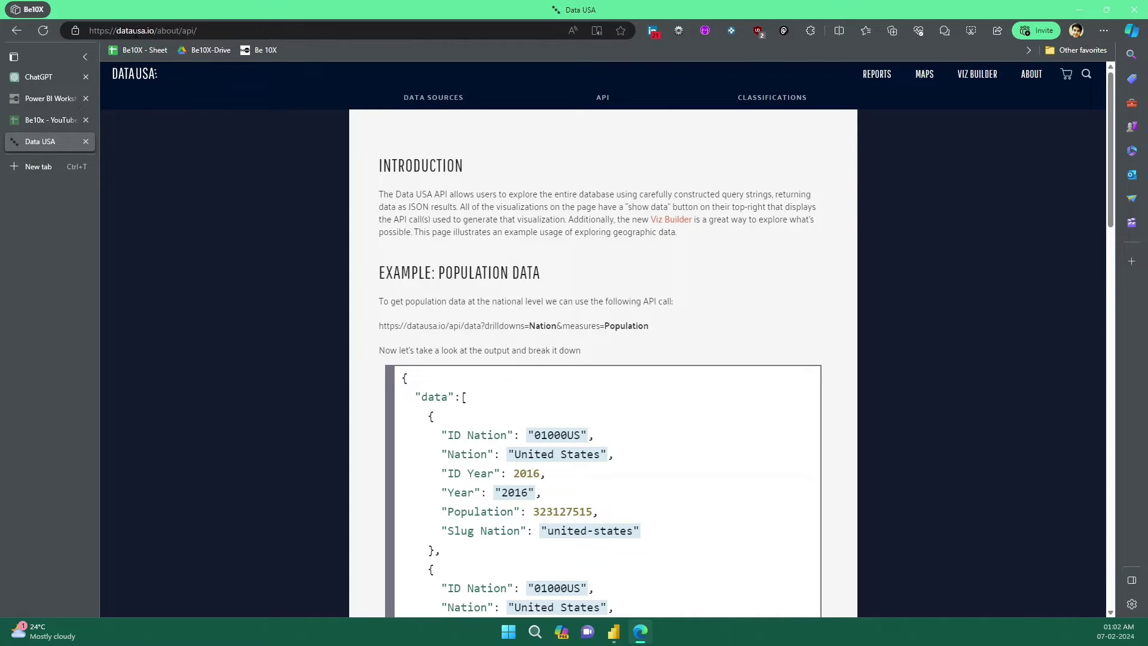
{"action": "left_click", "coordinate": [204, 30]}
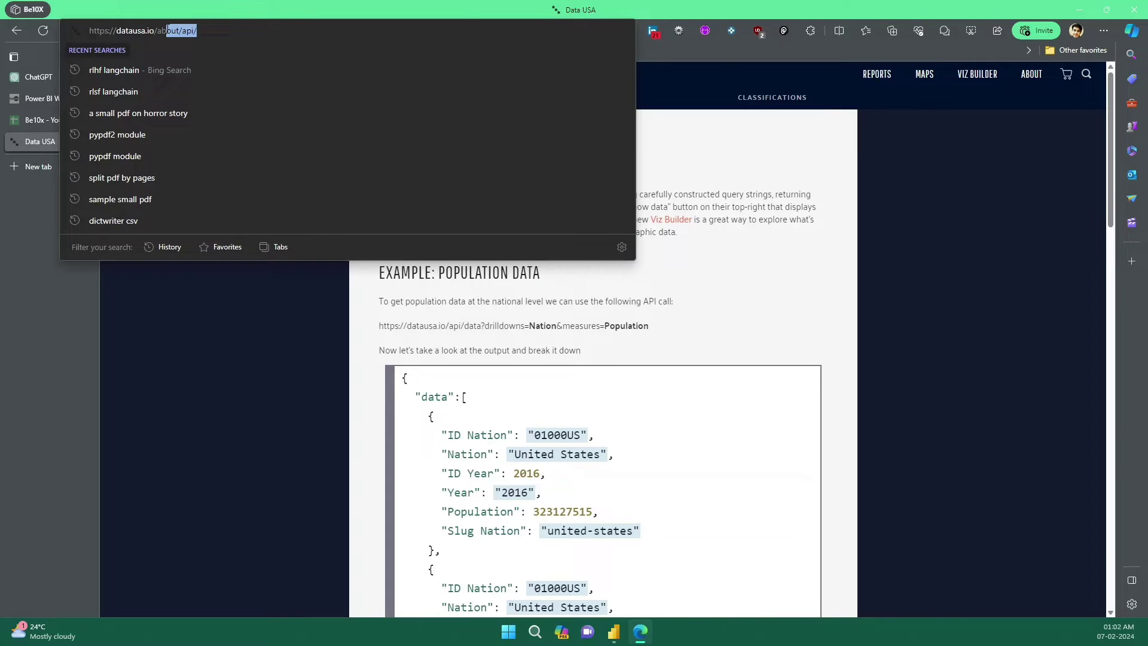
{"action": "left_click", "coordinate": [275, 332]}
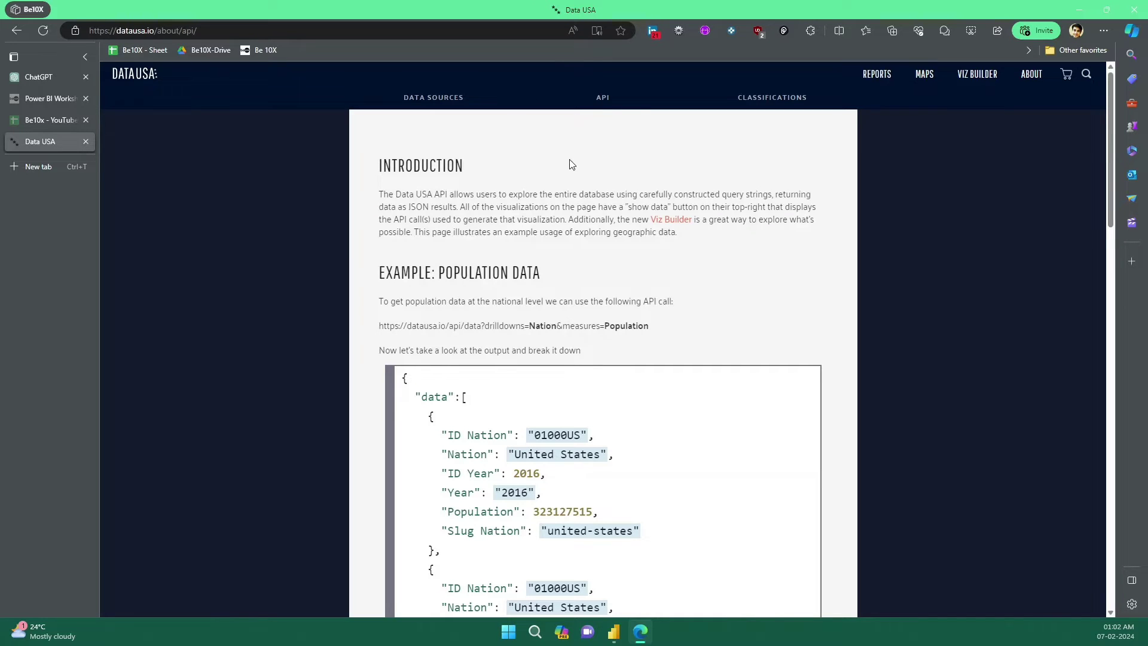
{"action": "left_click", "coordinate": [441, 105]}
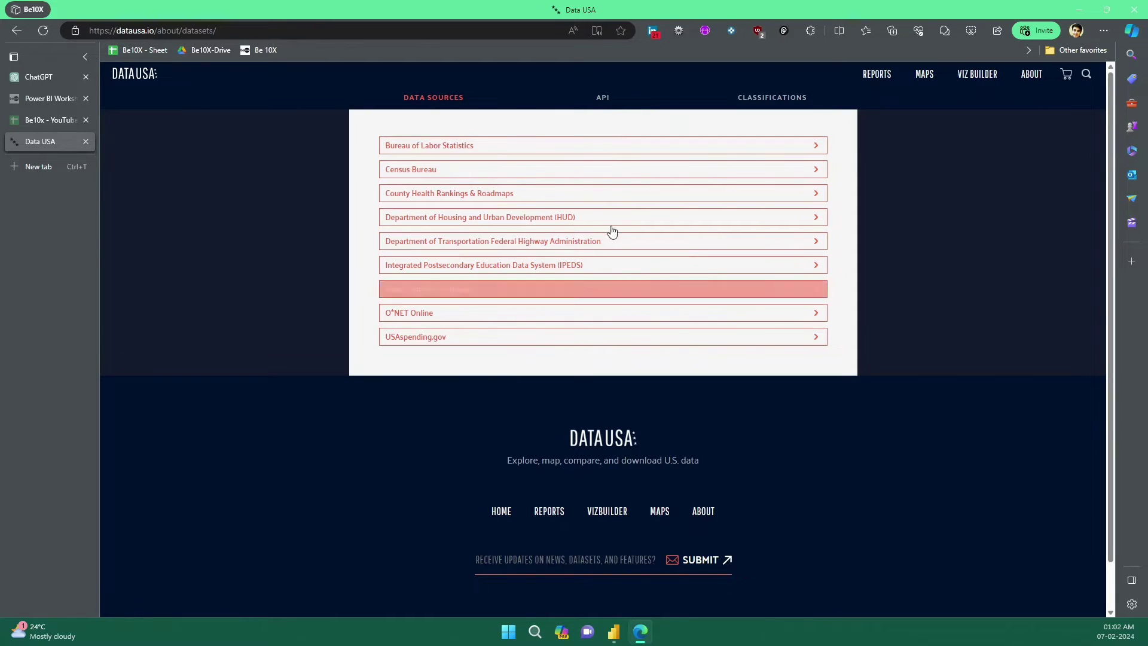
{"action": "left_click", "coordinate": [604, 104]}
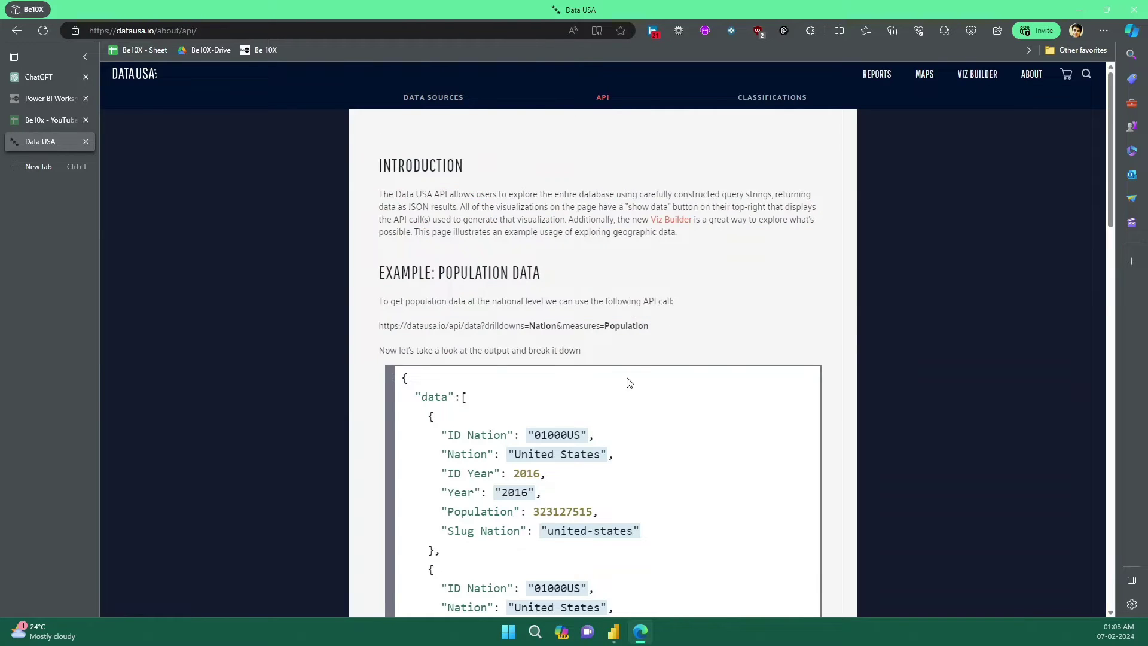
{"action": "scroll", "coordinate": [633, 327], "scroll_direction": "down", "scroll_amount": 2}
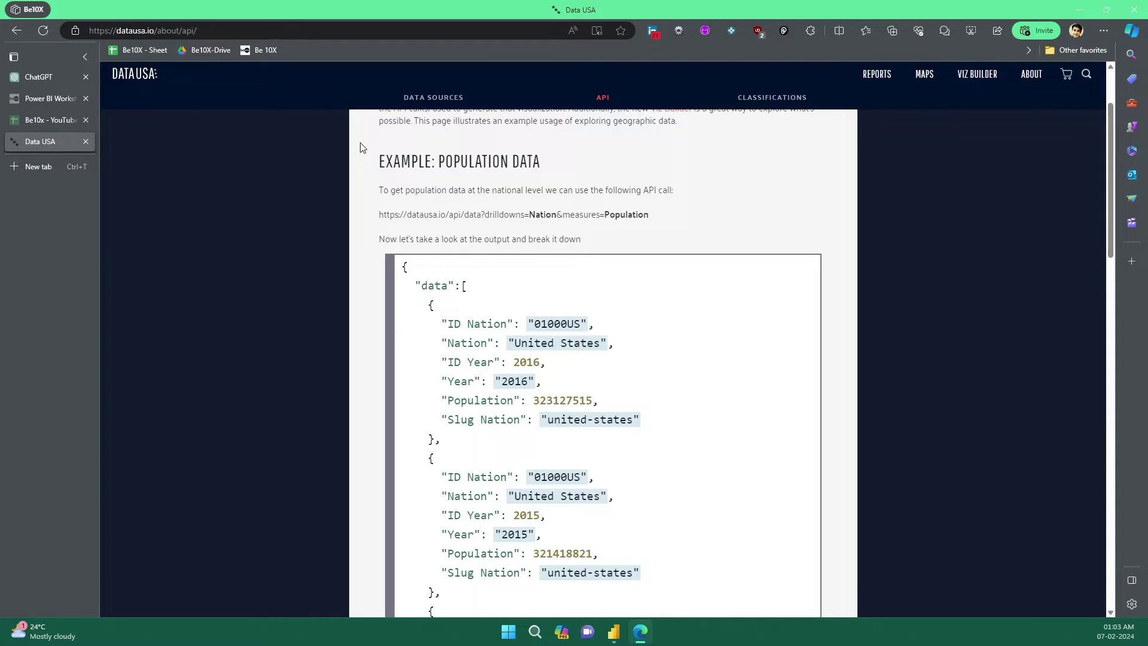
{"action": "left_click_drag", "start_coordinate": [406, 189], "coordinate": [676, 192]}
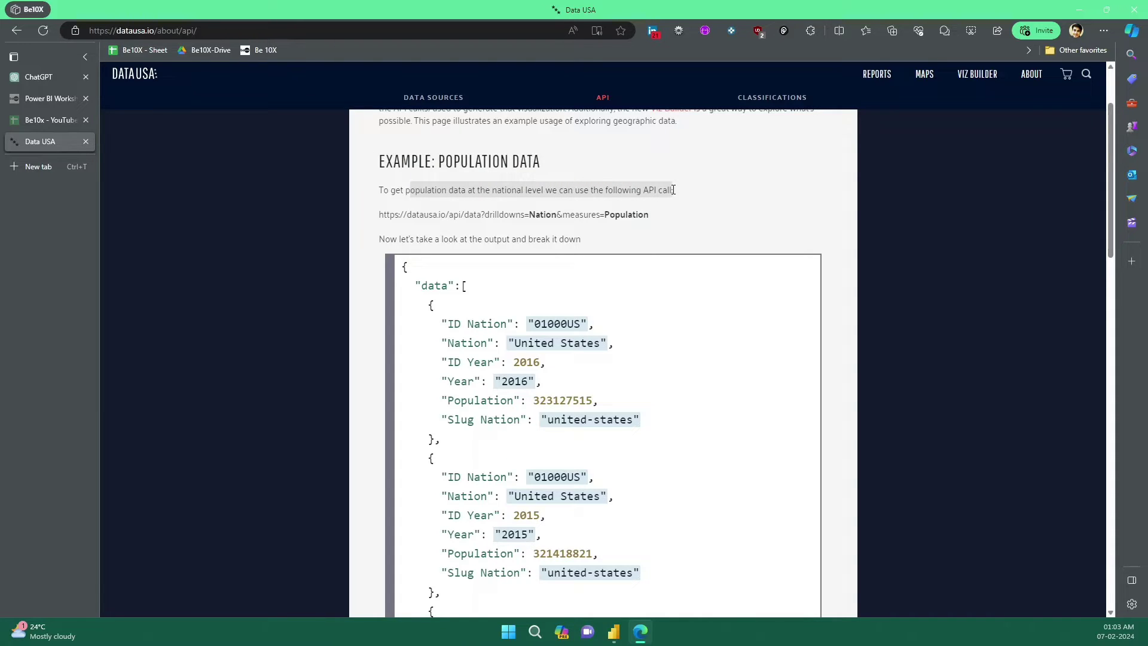
{"action": "left_click_drag", "start_coordinate": [378, 215], "coordinate": [527, 215]}
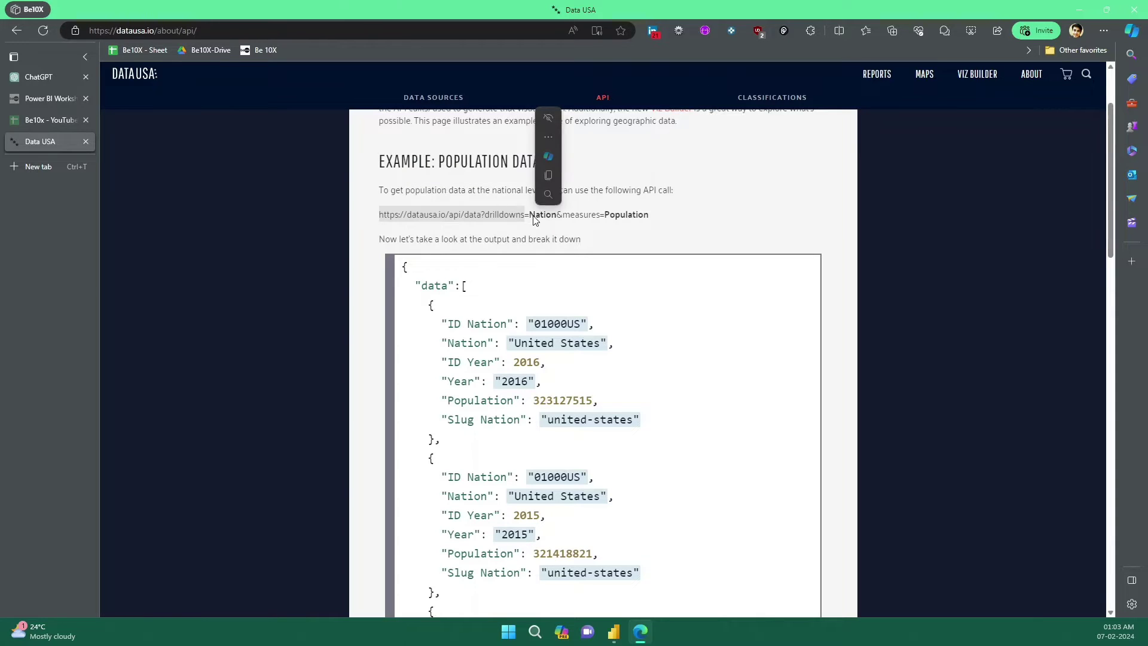
{"action": "left_click_drag", "start_coordinate": [652, 215], "coordinate": [379, 216]}
{"action": "scroll", "coordinate": [478, 283], "scroll_direction": "down", "scroll_amount": 3}
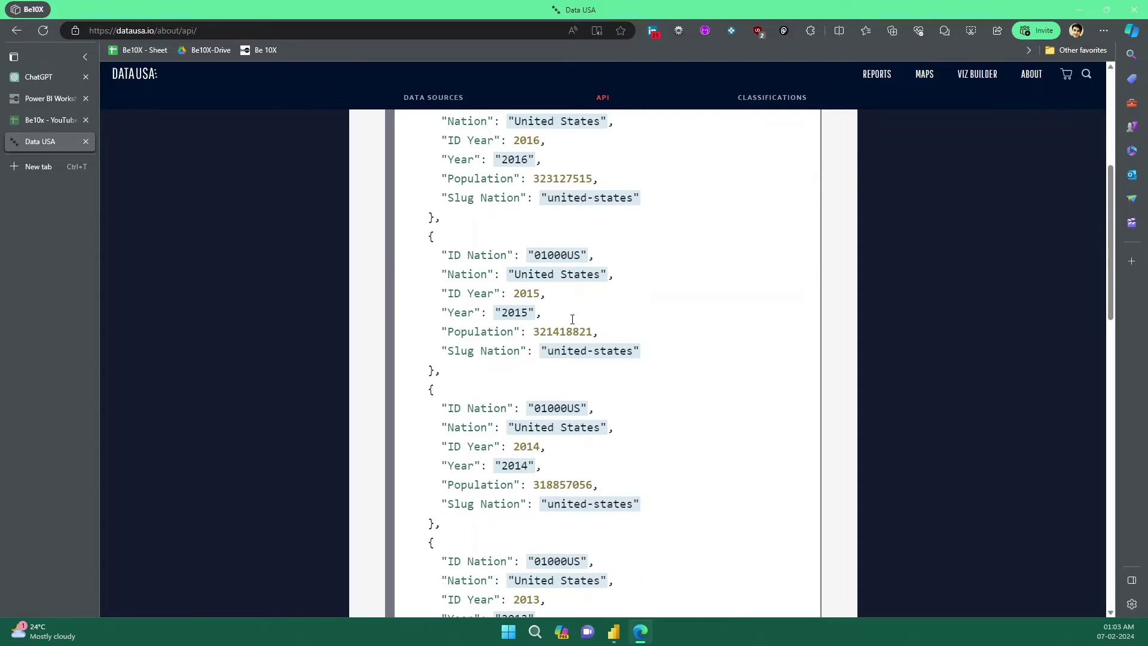
{"action": "scroll", "coordinate": [556, 445], "scroll_direction": "down", "scroll_amount": 3}
{"action": "scroll", "coordinate": [568, 395], "scroll_direction": "down", "scroll_amount": 3}
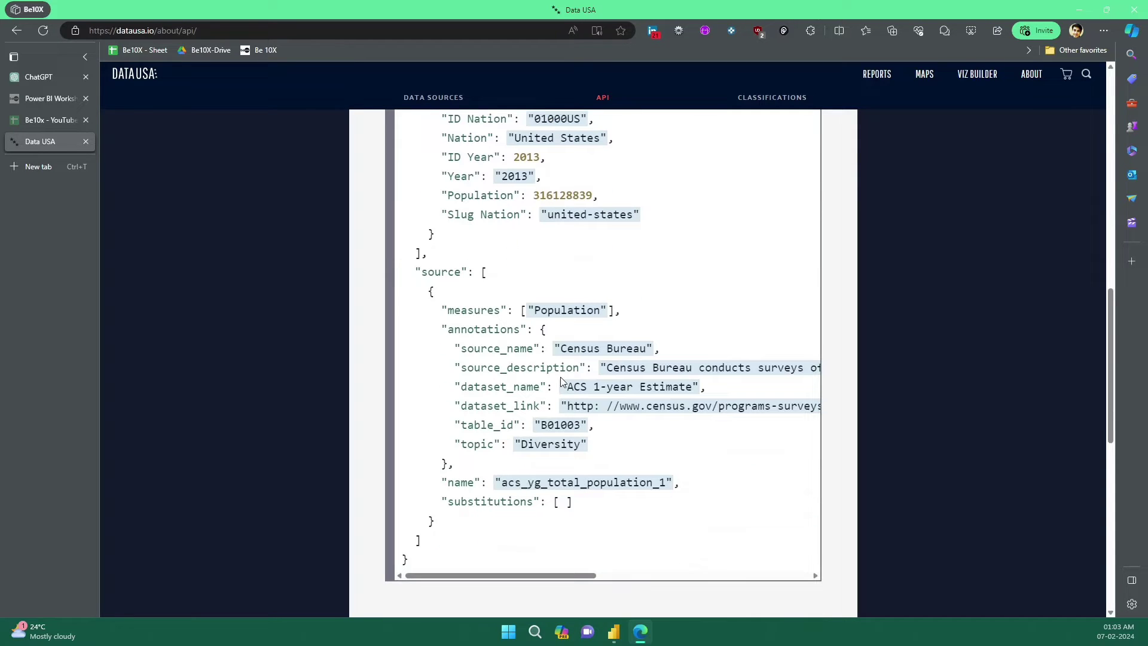
{"action": "scroll", "coordinate": [632, 468], "scroll_direction": "down", "scroll_amount": 5}
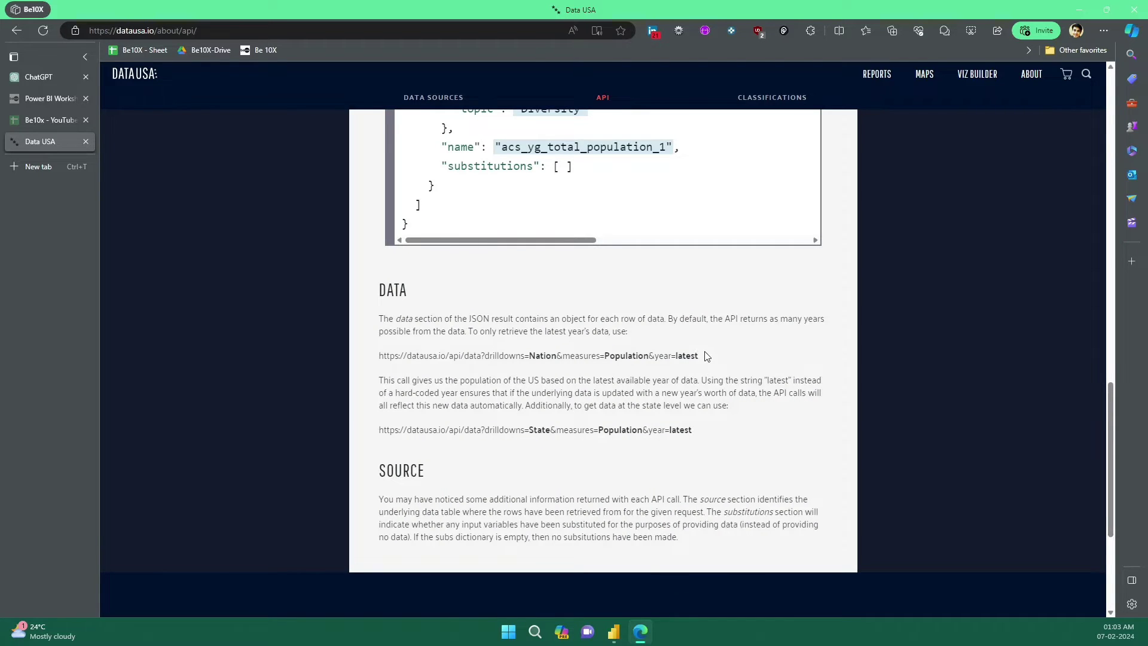
{"action": "left_click_drag", "start_coordinate": [701, 355], "coordinate": [657, 355]}
{"action": "left_click", "coordinate": [668, 409]}
{"action": "left_click_drag", "start_coordinate": [608, 357], "coordinate": [648, 358]}
{"action": "left_click_drag", "start_coordinate": [528, 357], "coordinate": [555, 361]}
{"action": "left_click_drag", "start_coordinate": [703, 367], "coordinate": [415, 355]}
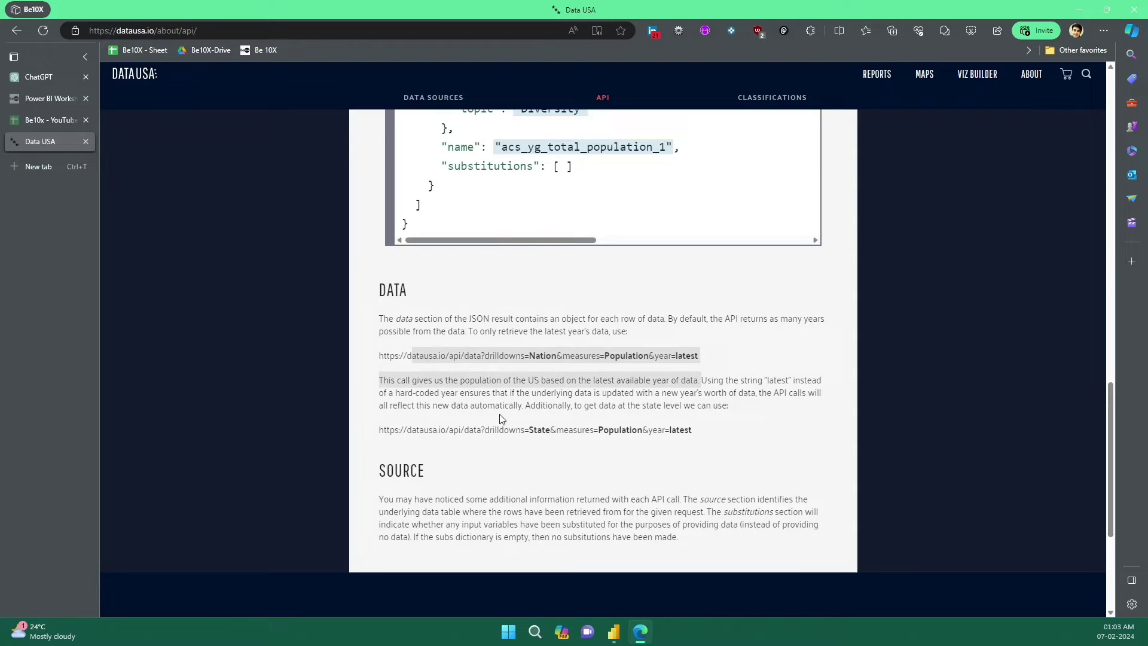
{"action": "left_click", "coordinate": [546, 410]}
{"action": "double_click", "coordinate": [534, 431]}
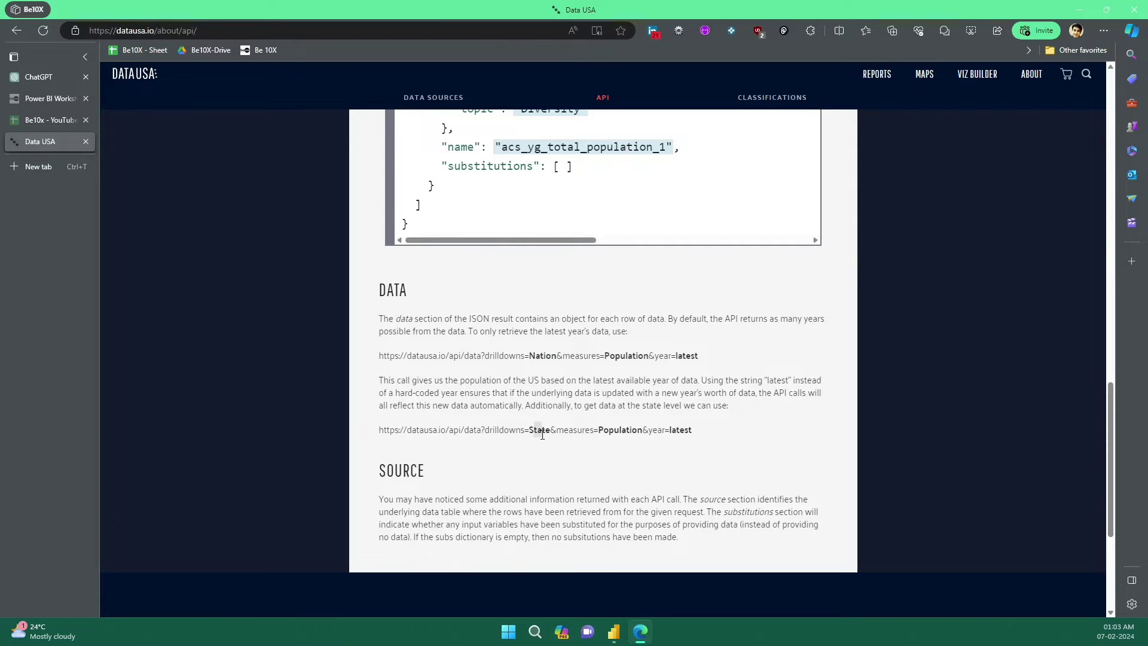
{"action": "double_click", "coordinate": [638, 431]}
{"action": "left_click", "coordinate": [711, 435]}
{"action": "double_click", "coordinate": [670, 431]}
{"action": "left_click", "coordinate": [544, 398]}
{"action": "scroll", "coordinate": [684, 404], "scroll_direction": "up", "scroll_amount": 15}
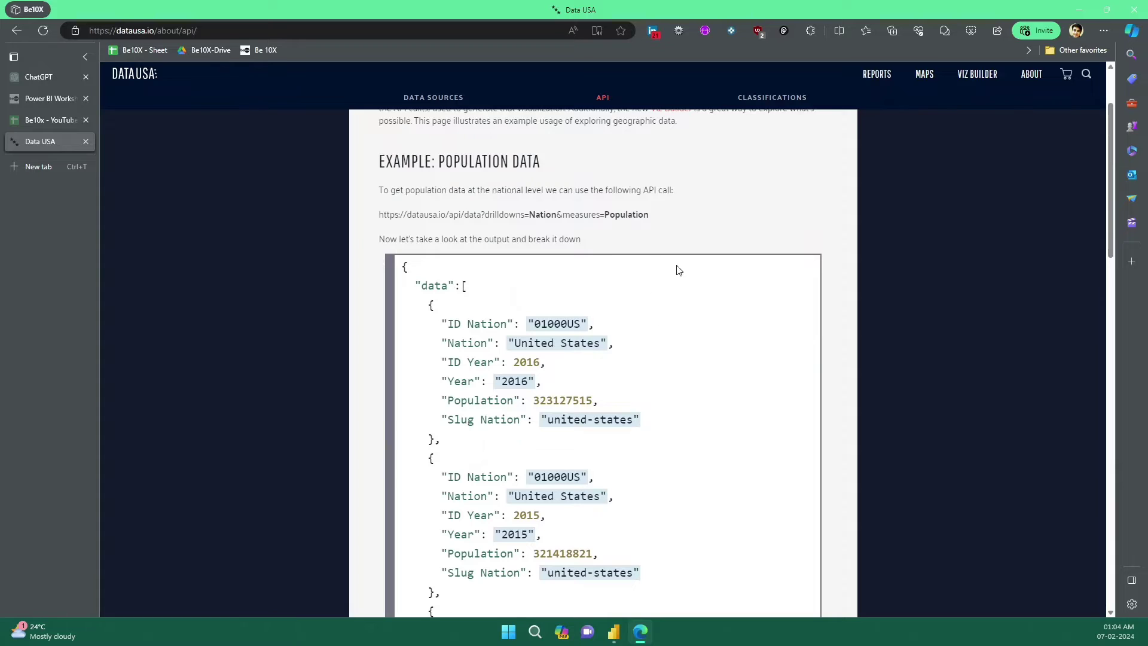
- Copy the nation population API URL and load its JSON output in a new tab, reviewing the yearly records
{"action": "left_click_drag", "start_coordinate": [648, 215], "coordinate": [381, 221]}
{"action": "key", "text": "ctrl+c"}
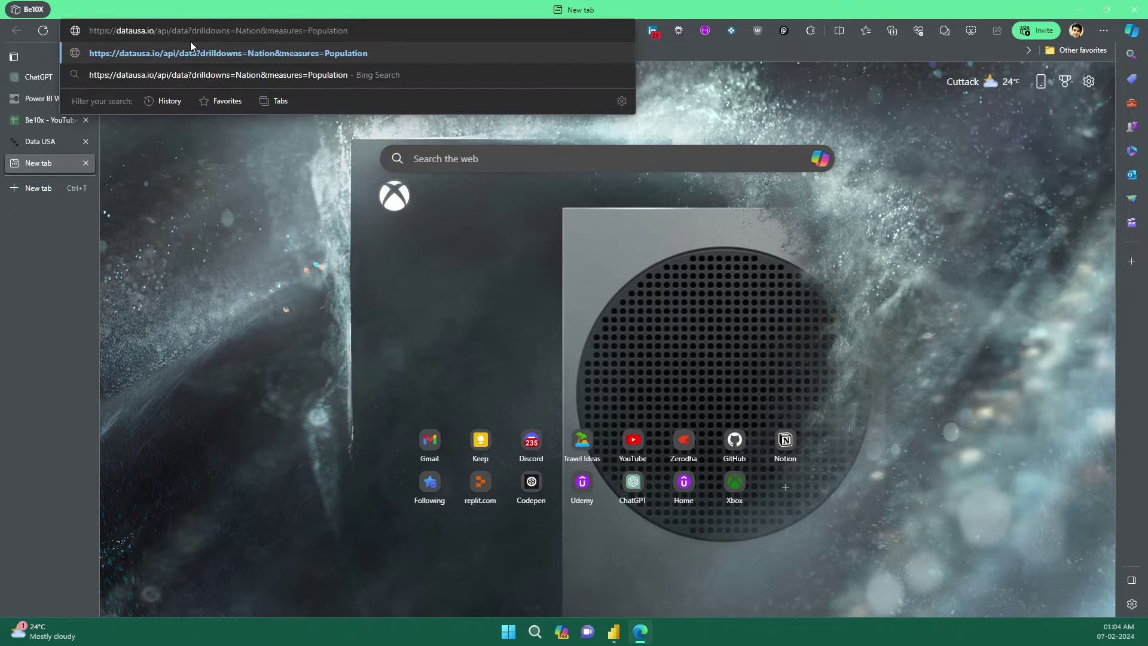
{"action": "key", "text": "Return"}
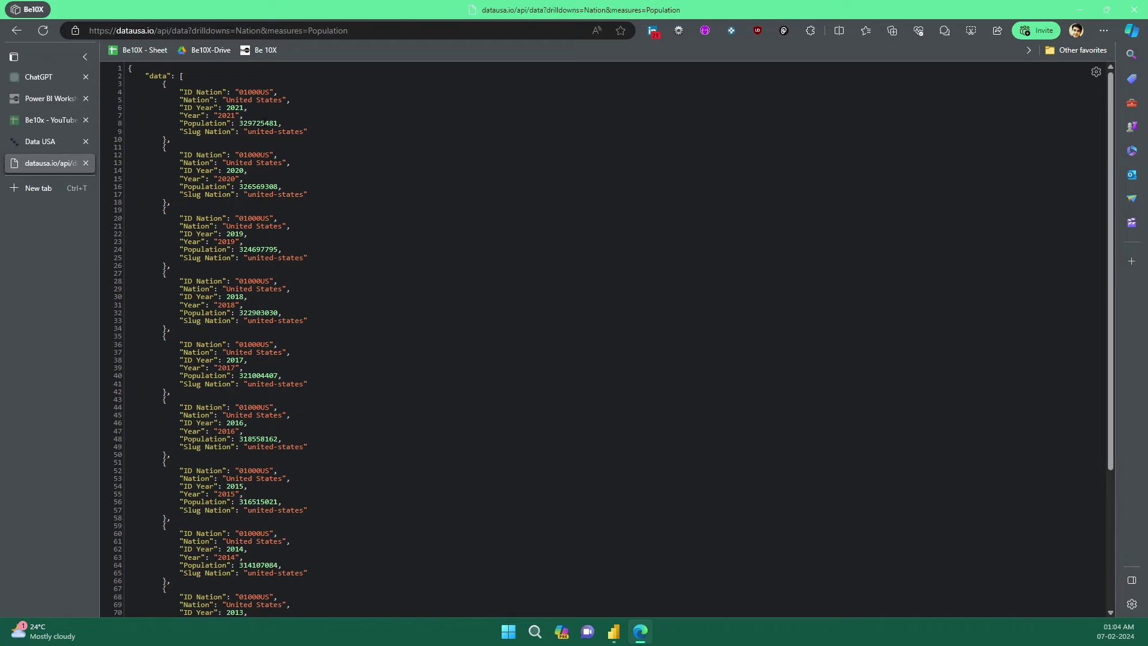
{"action": "left_click_drag", "start_coordinate": [149, 76], "coordinate": [170, 328]}
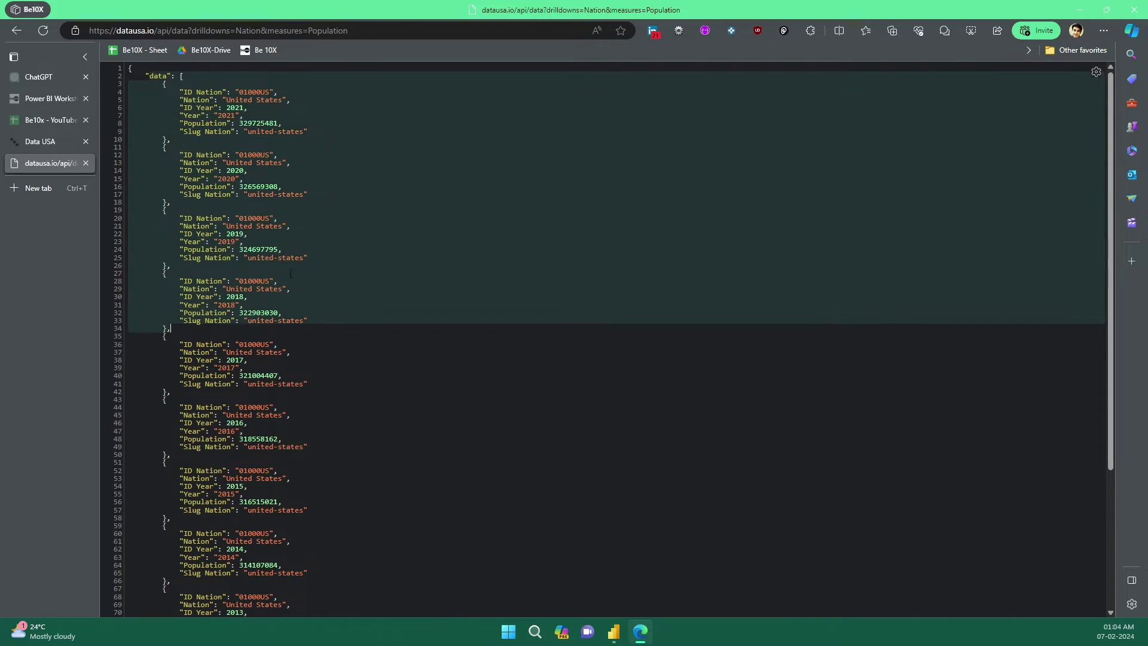
{"action": "scroll", "coordinate": [323, 287], "scroll_direction": "down", "scroll_amount": 3}
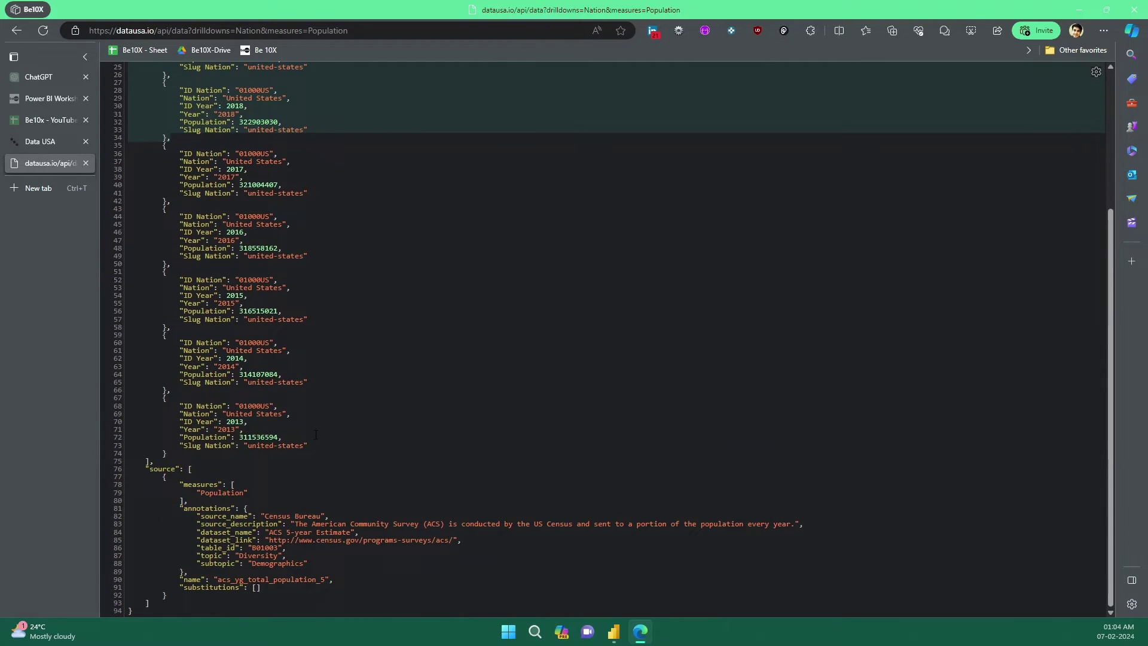
{"action": "left_click_drag", "start_coordinate": [325, 446], "coordinate": [329, 151]}
{"action": "scroll", "coordinate": [346, 305], "scroll_direction": "up", "scroll_amount": 3}
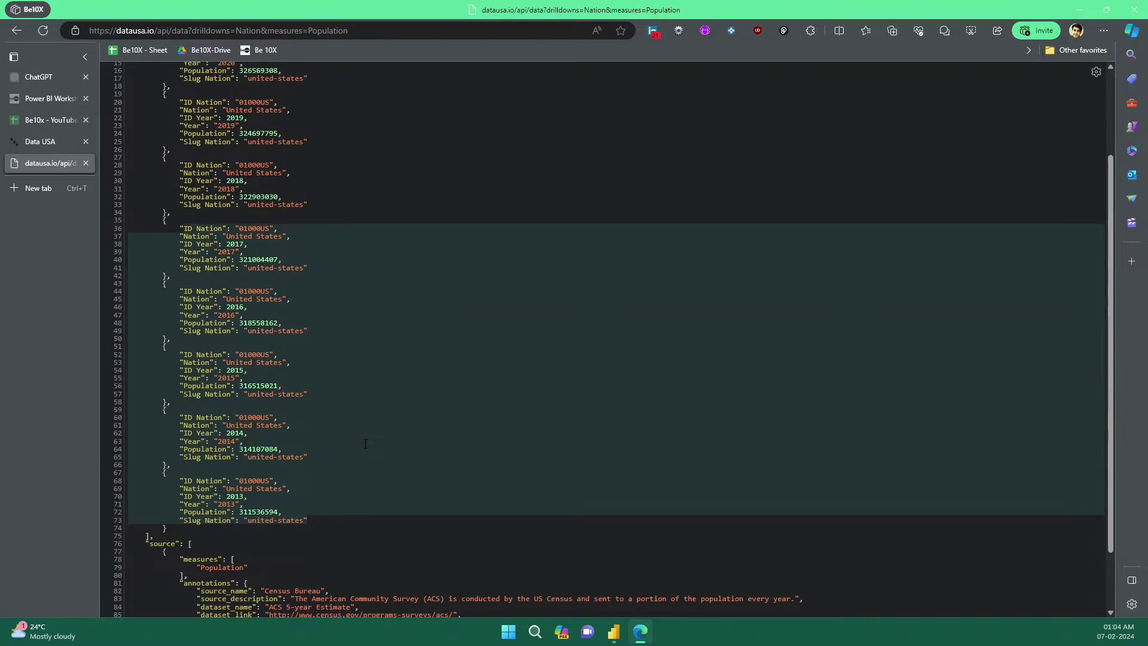
{"action": "left_click", "coordinate": [342, 260]}
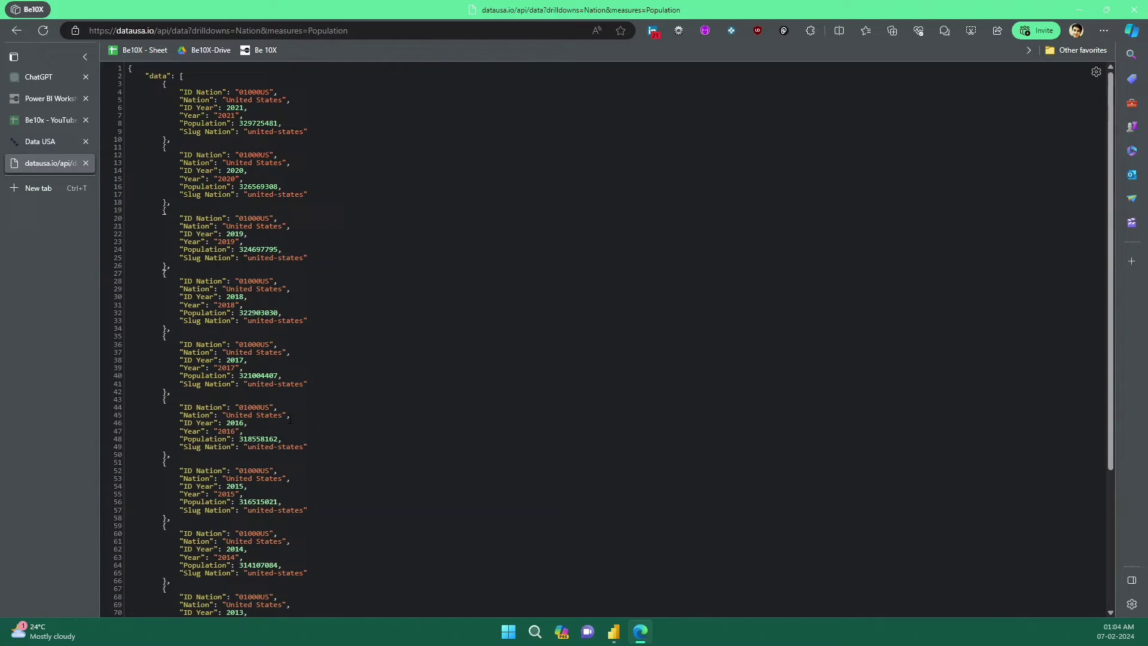
- Go back to the Data USA API page, then return to Power BI Desktop
{"action": "left_click", "coordinate": [370, 32]}
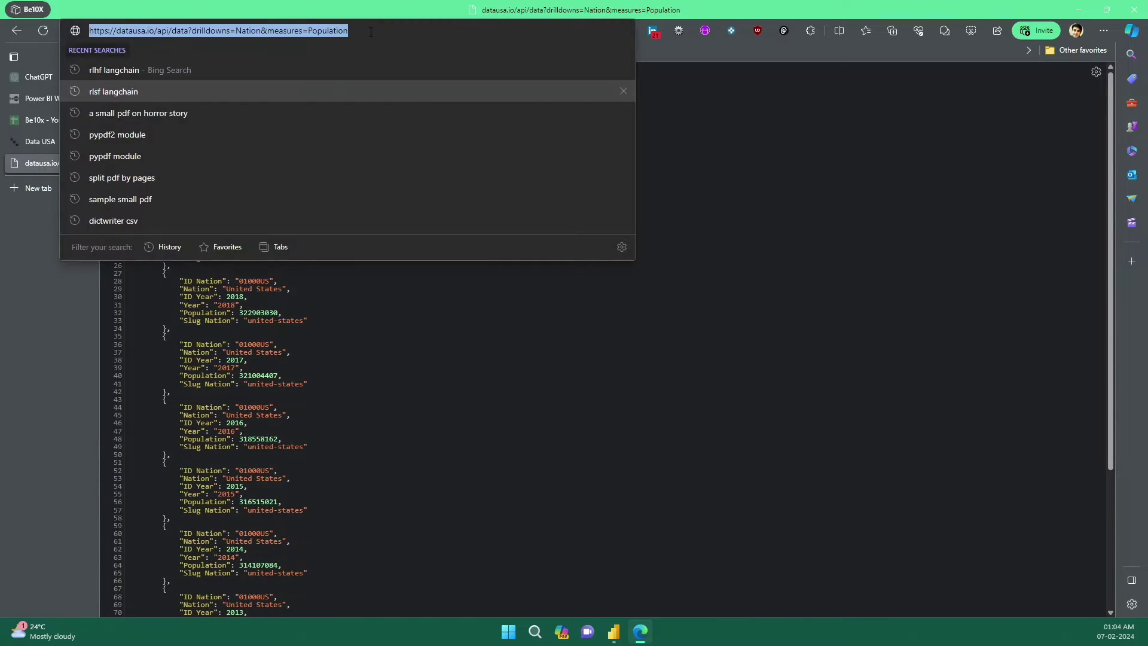
{"action": "left_click", "coordinate": [9, 281]}
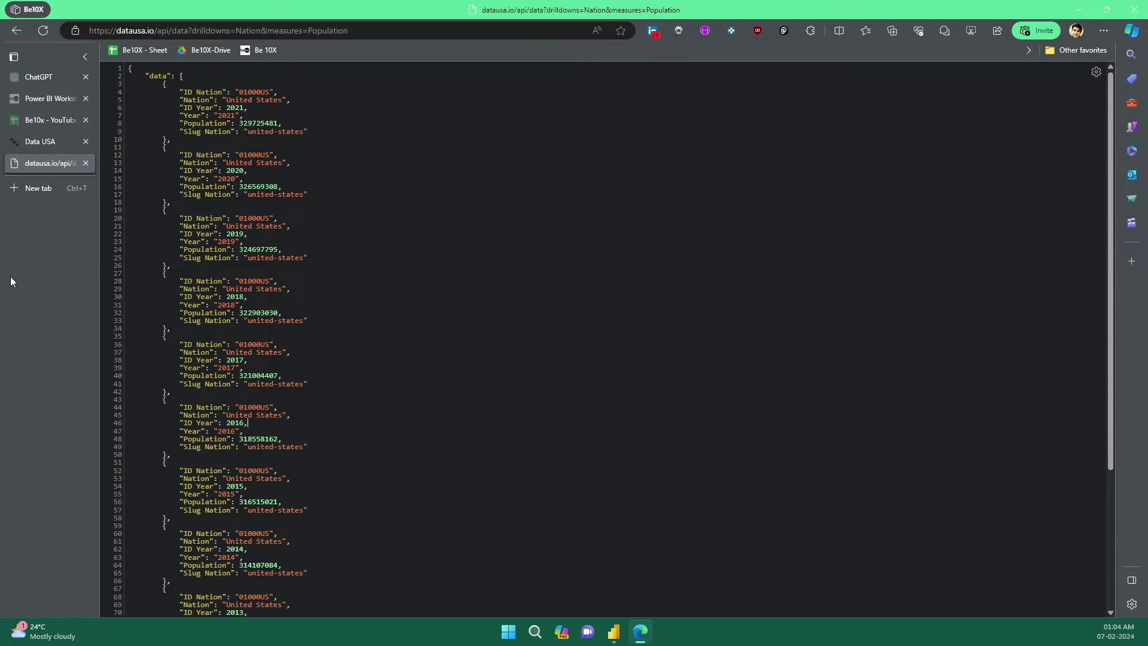
{"action": "left_click", "coordinate": [34, 143]}
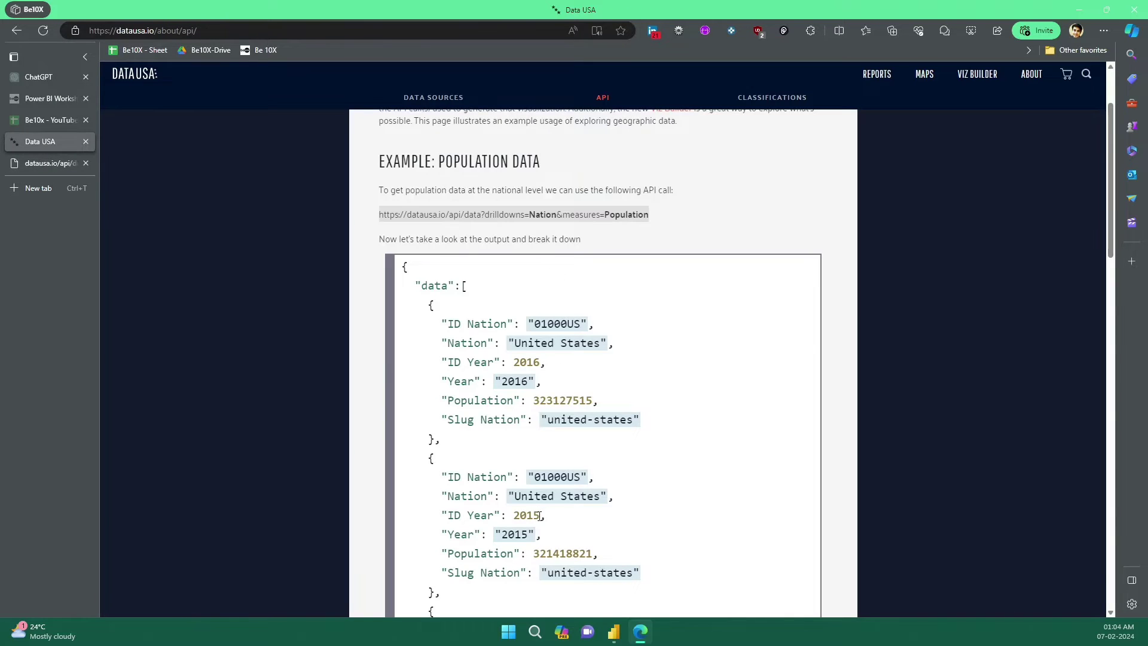
{"action": "left_click", "coordinate": [615, 634]}
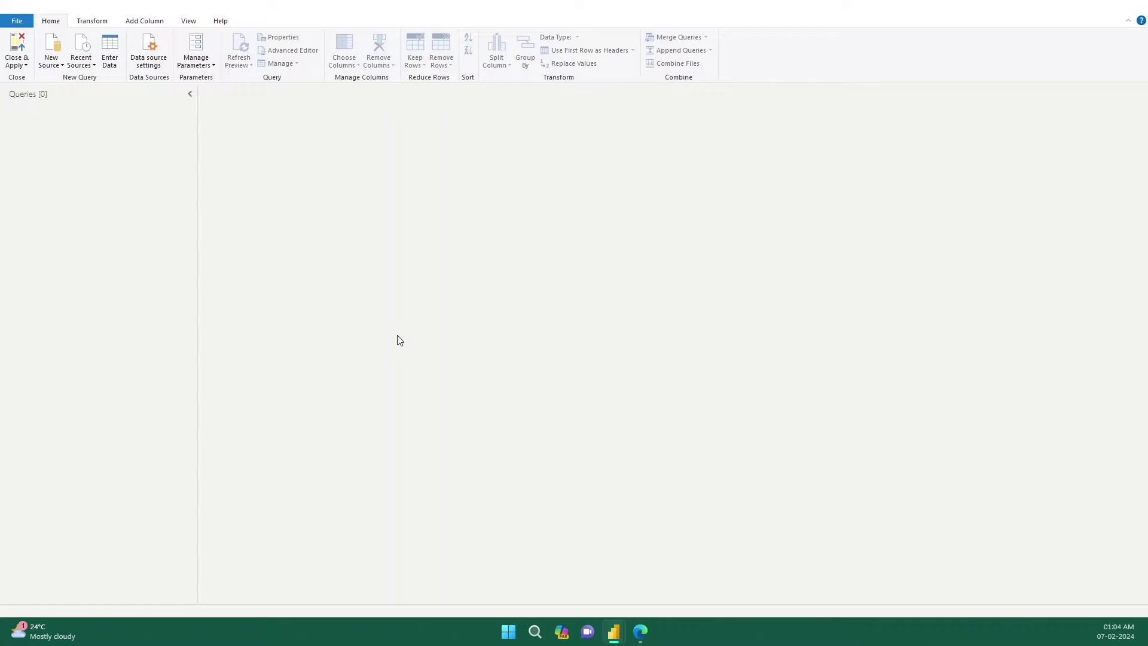
- Create a Web source with the pasted nation population API URL in Advanced mode
{"action": "left_click", "coordinate": [53, 63]}
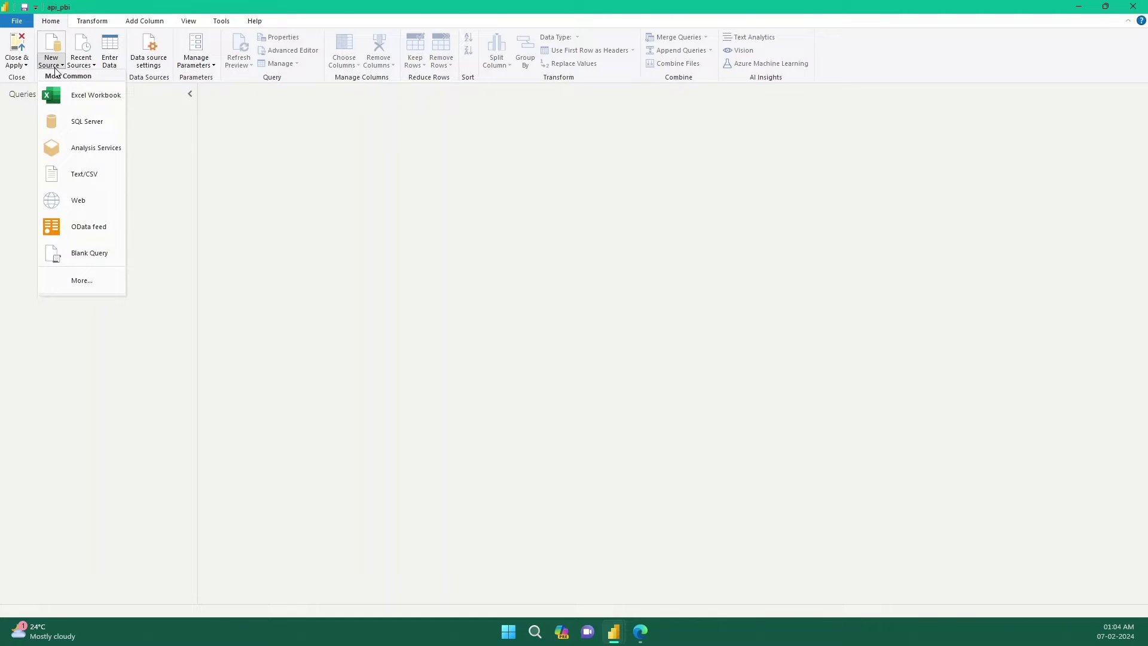
{"action": "left_click", "coordinate": [104, 198]}
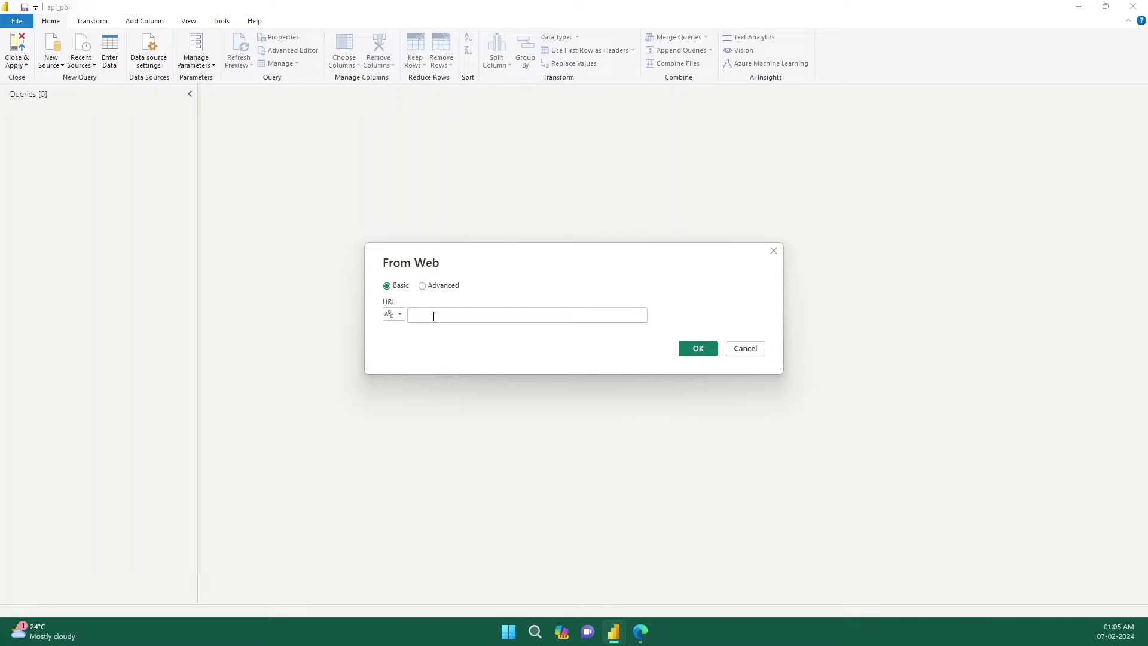
{"action": "key", "text": "ctrl+v"}
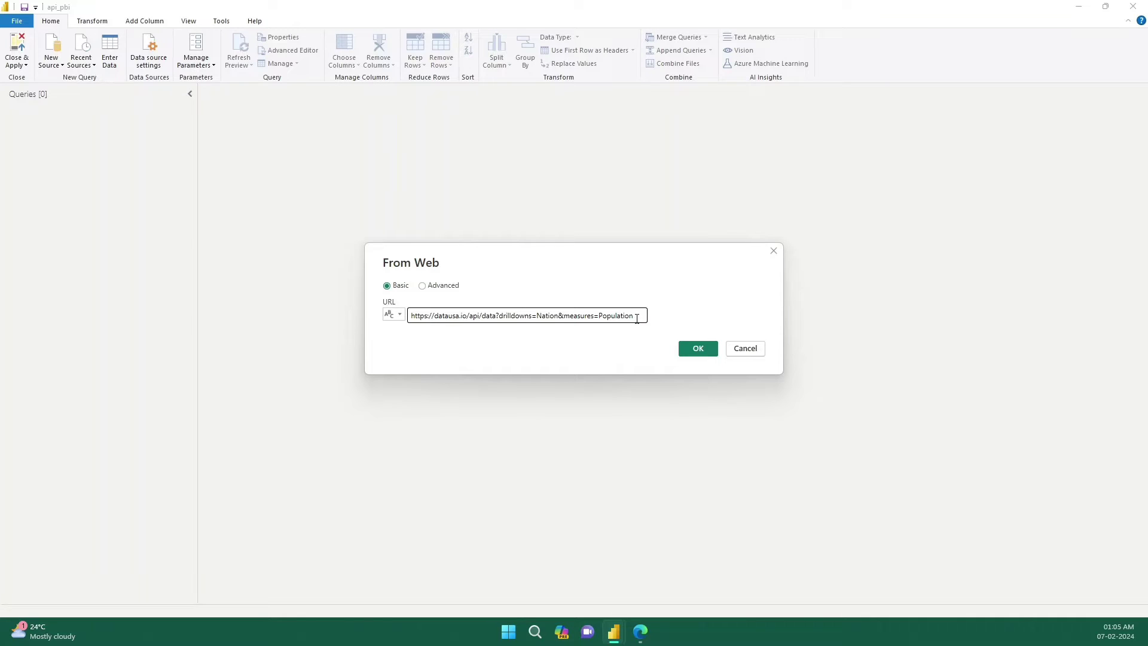
{"action": "left_click", "coordinate": [423, 287]}
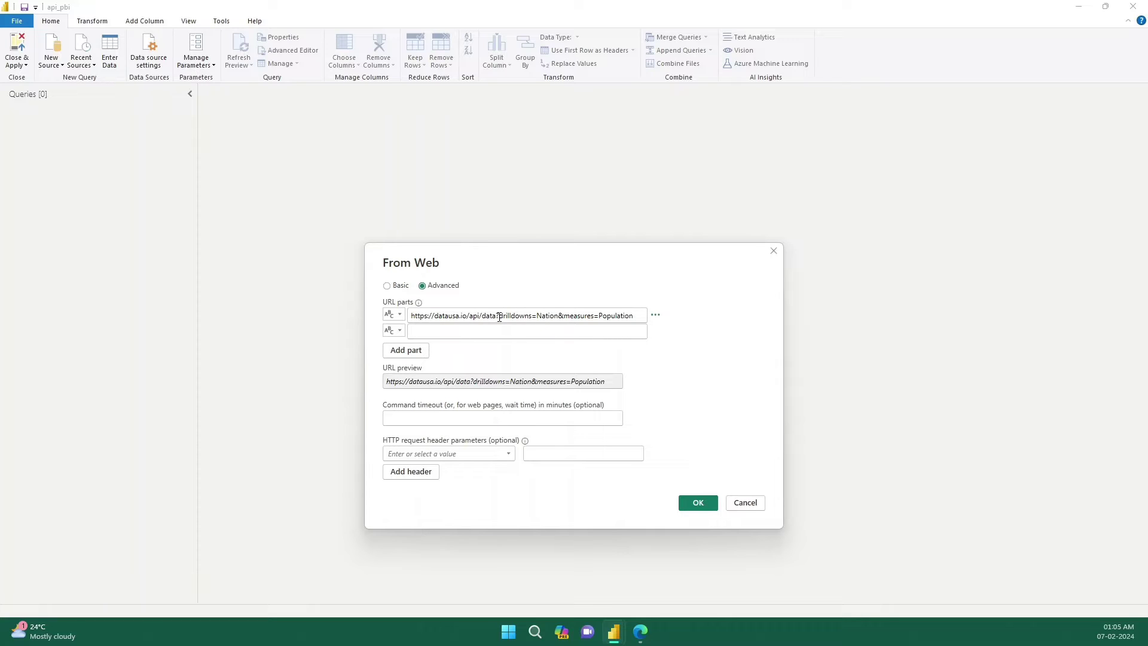
- Split the URL so part two holds drilldowns=Nation& and part three holds measures=Population
{"action": "left_click_drag", "start_coordinate": [499, 316], "coordinate": [395, 319]}
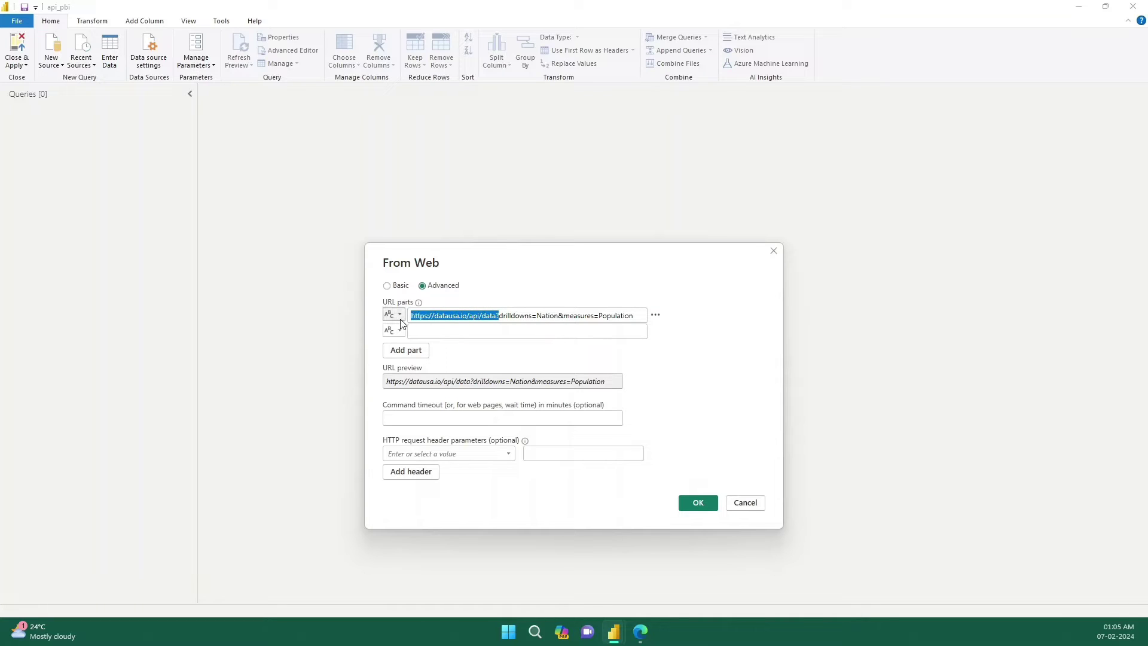
{"action": "left_click", "coordinate": [501, 316]}
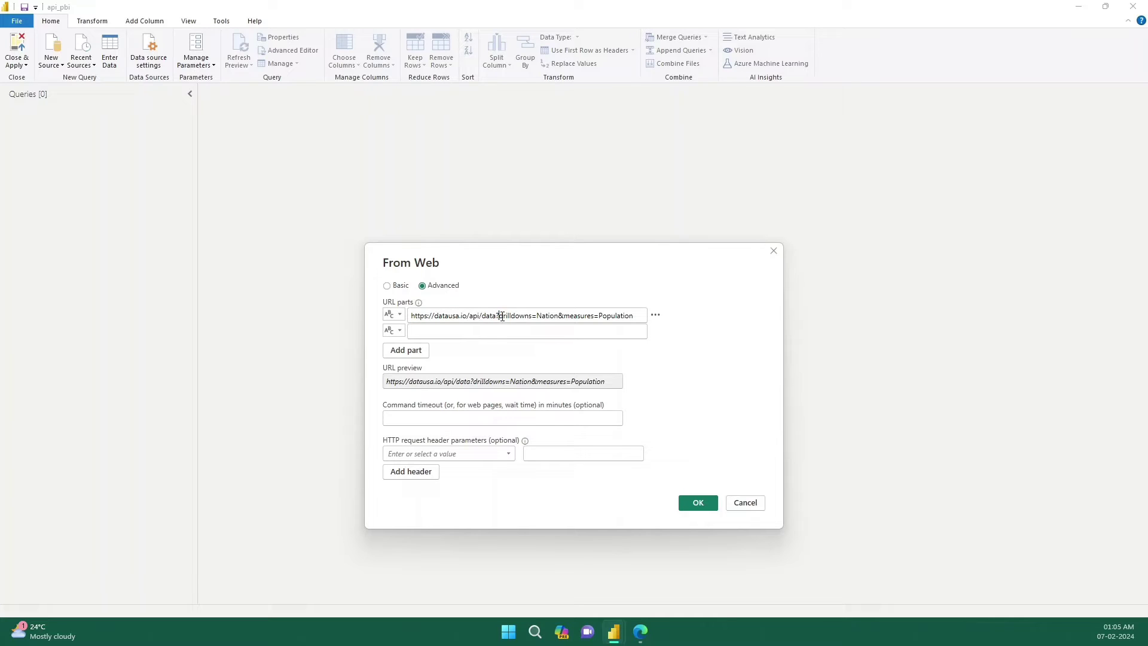
{"action": "left_click_drag", "start_coordinate": [501, 317], "coordinate": [635, 317]}
{"action": "key", "text": "ctrl+c"}
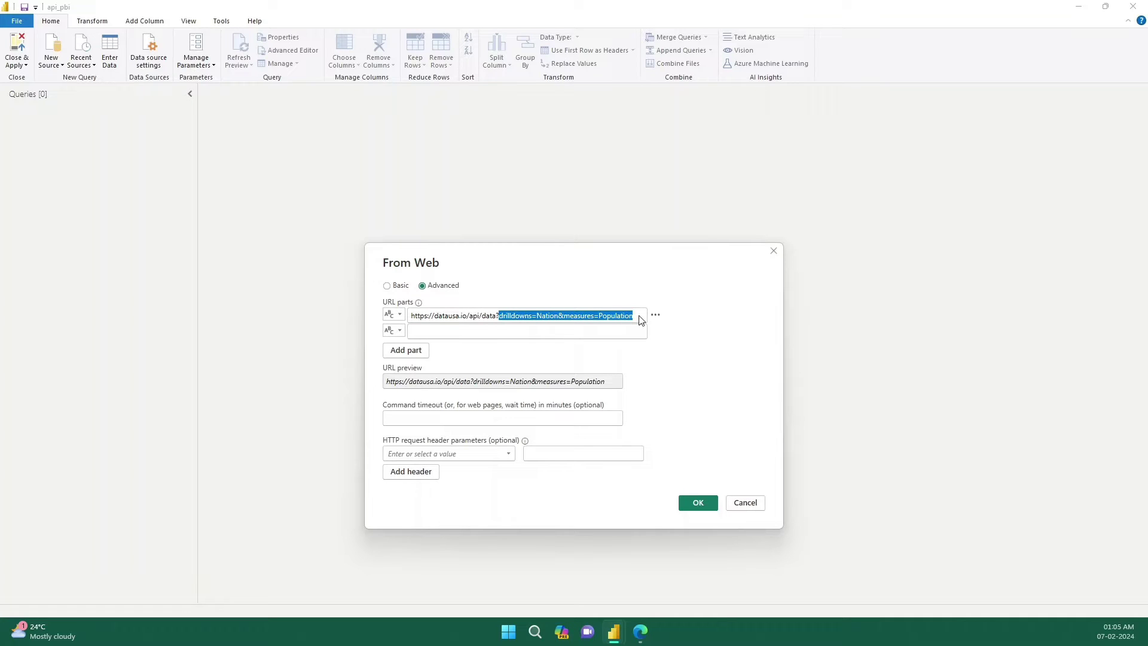
{"action": "left_click", "coordinate": [427, 331]}
{"action": "key", "text": "ctrl+v"}
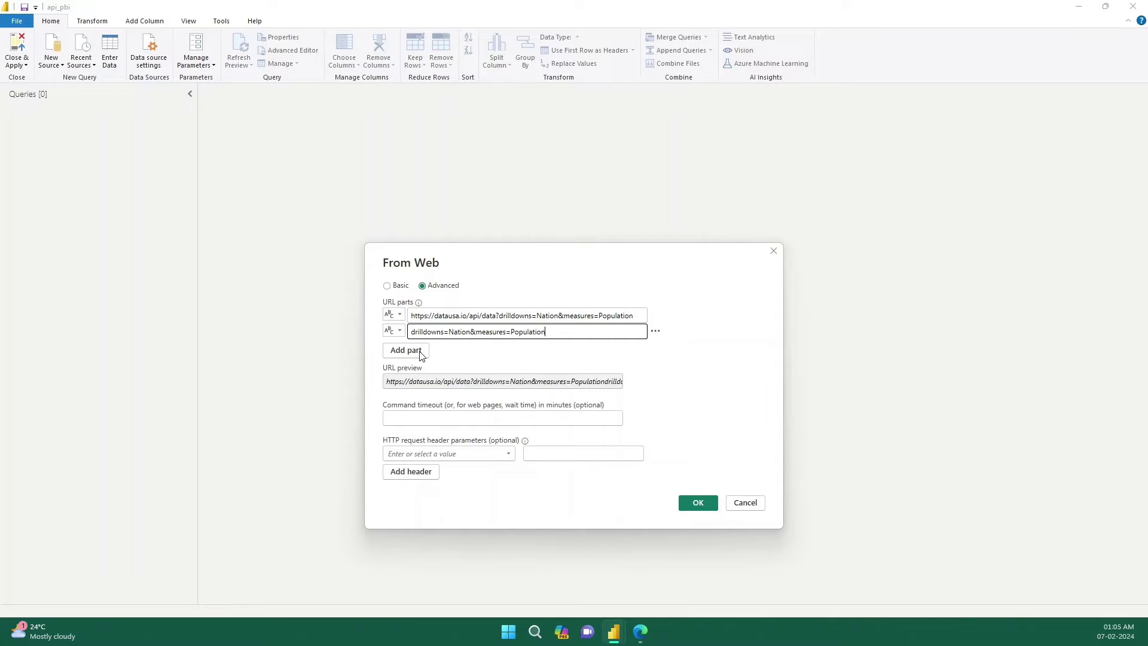
{"action": "left_click", "coordinate": [420, 353]}
{"action": "left_click", "coordinate": [414, 368]}
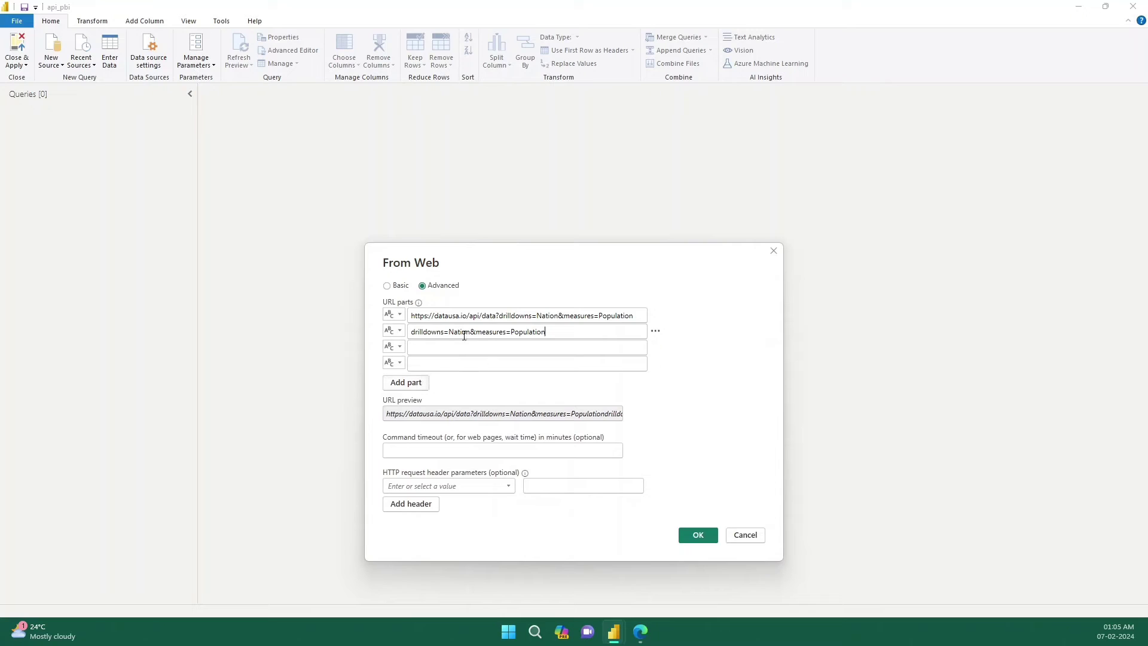
{"action": "left_click_drag", "start_coordinate": [477, 336], "coordinate": [556, 333]}
{"action": "key", "text": "ctrl+c"}
{"action": "key", "text": "BackSpace"}
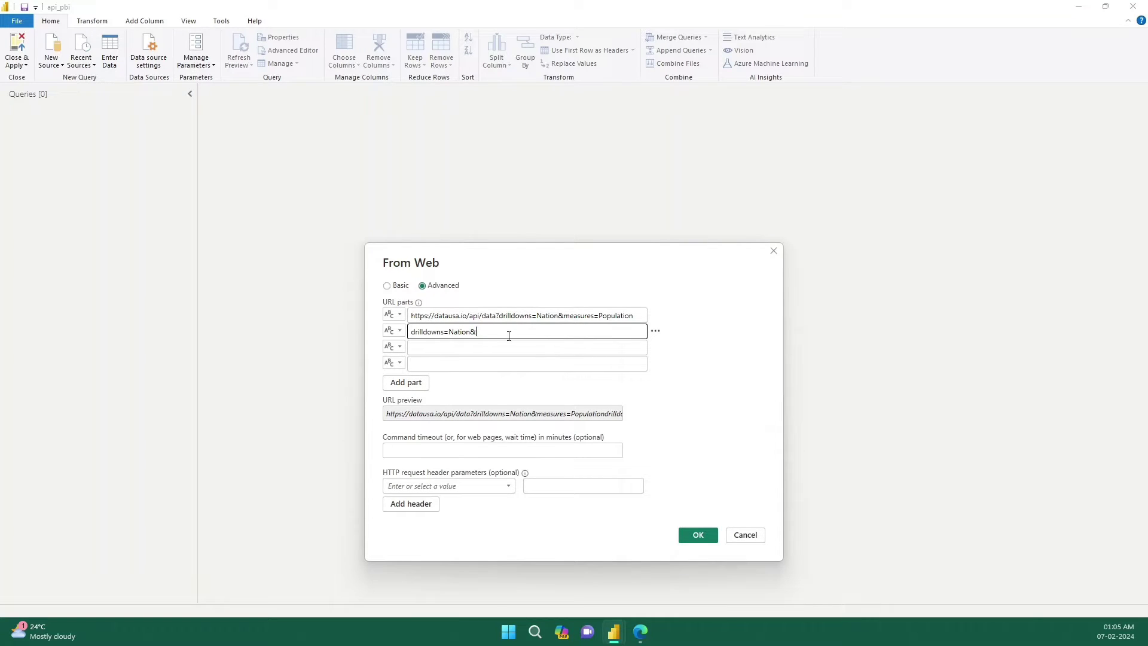
{"action": "left_click", "coordinate": [450, 346]}
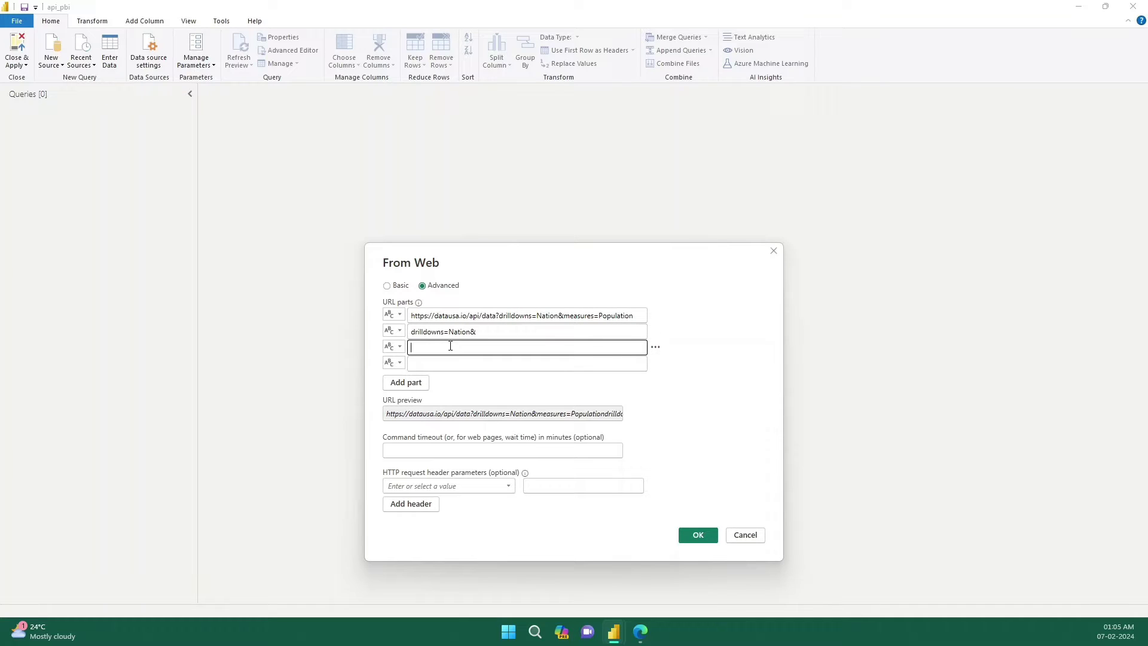
{"action": "key", "text": "ctrl+v"}
- Strip the query string from the base address part and trim the drilldowns part's ending
{"action": "left_click_drag", "start_coordinate": [534, 413], "coordinate": [646, 422]}
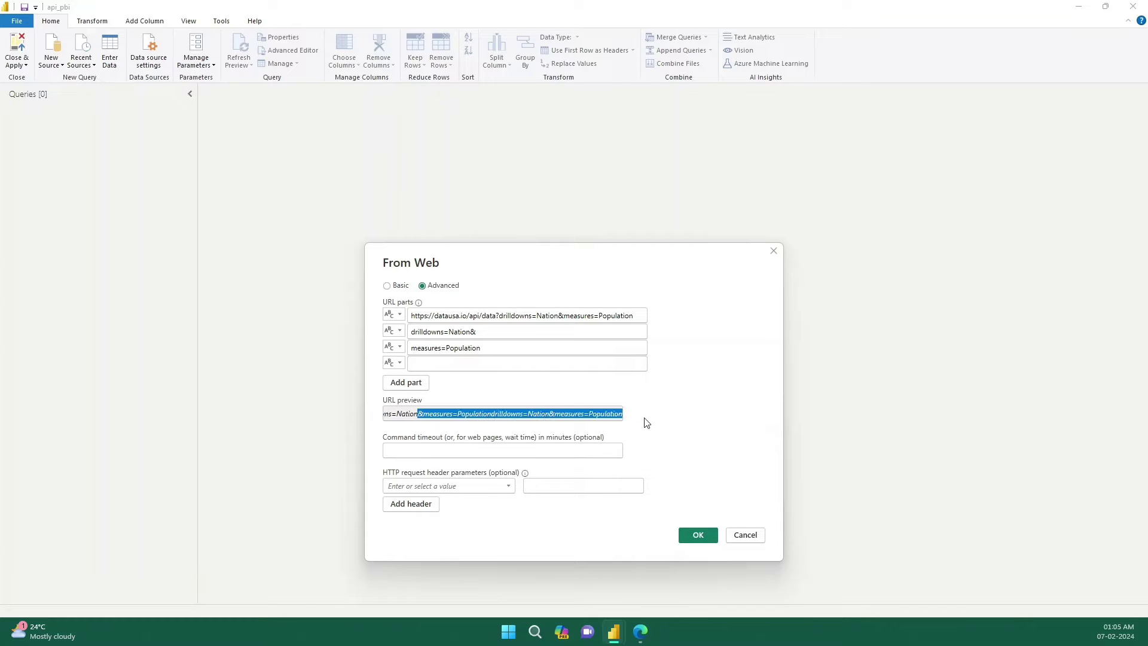
{"action": "left_click", "coordinate": [529, 417]}
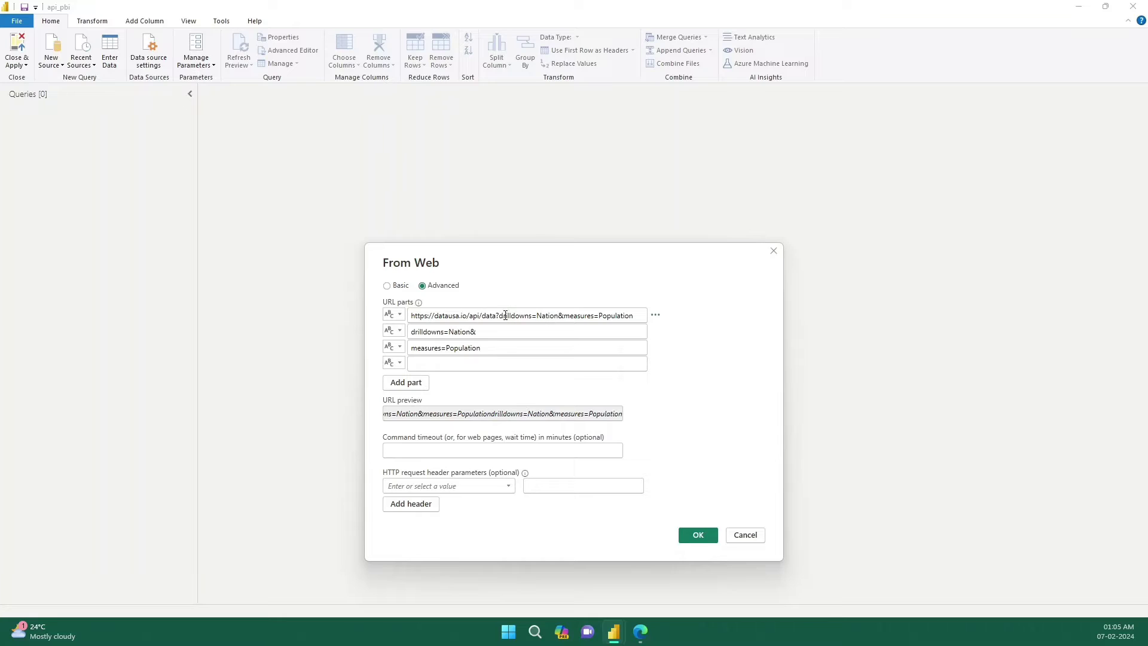
{"action": "left_click_drag", "start_coordinate": [502, 315], "coordinate": [664, 329]}
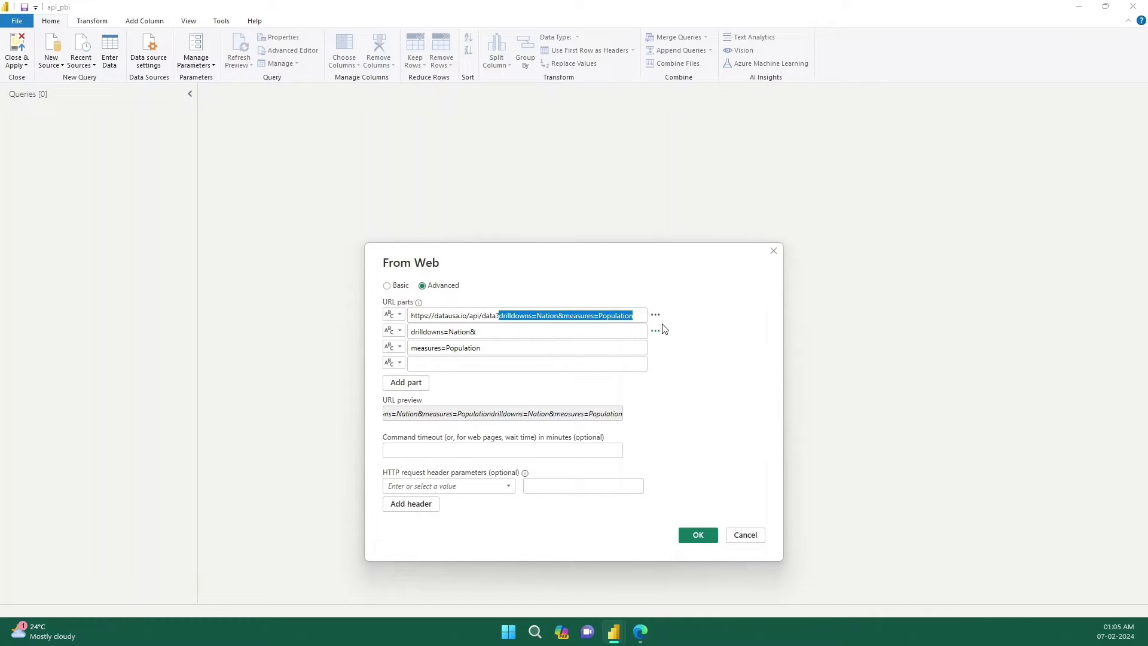
{"action": "key", "text": "BackSpace"}
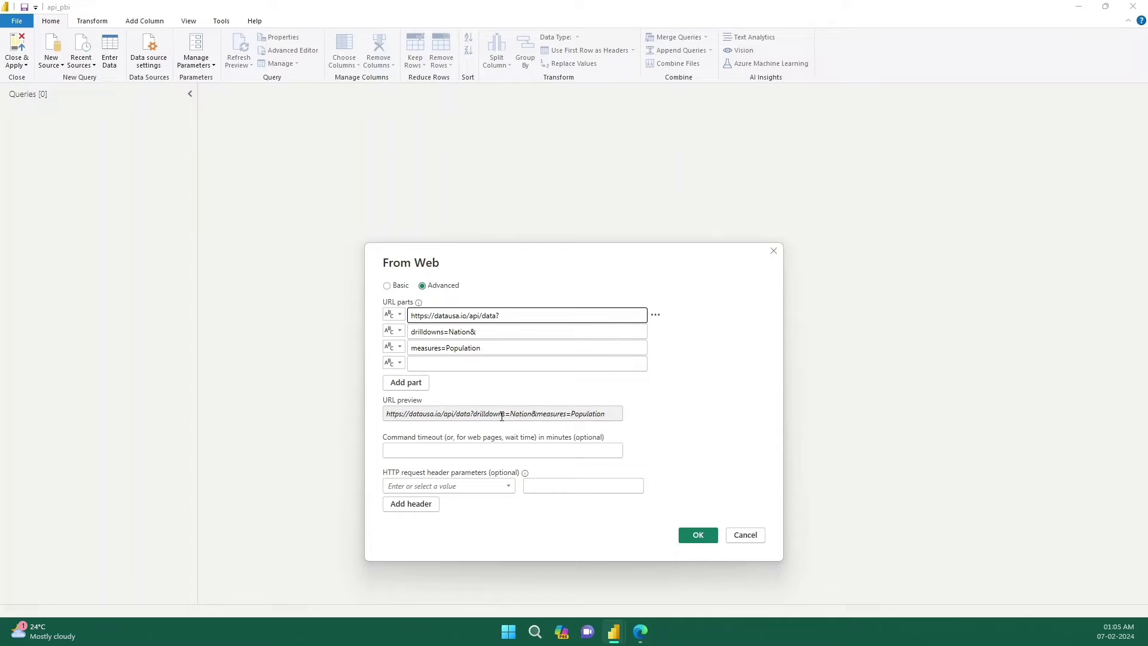
{"action": "left_click_drag", "start_coordinate": [472, 414], "coordinate": [646, 410]}
{"action": "left_click", "coordinate": [600, 412]}
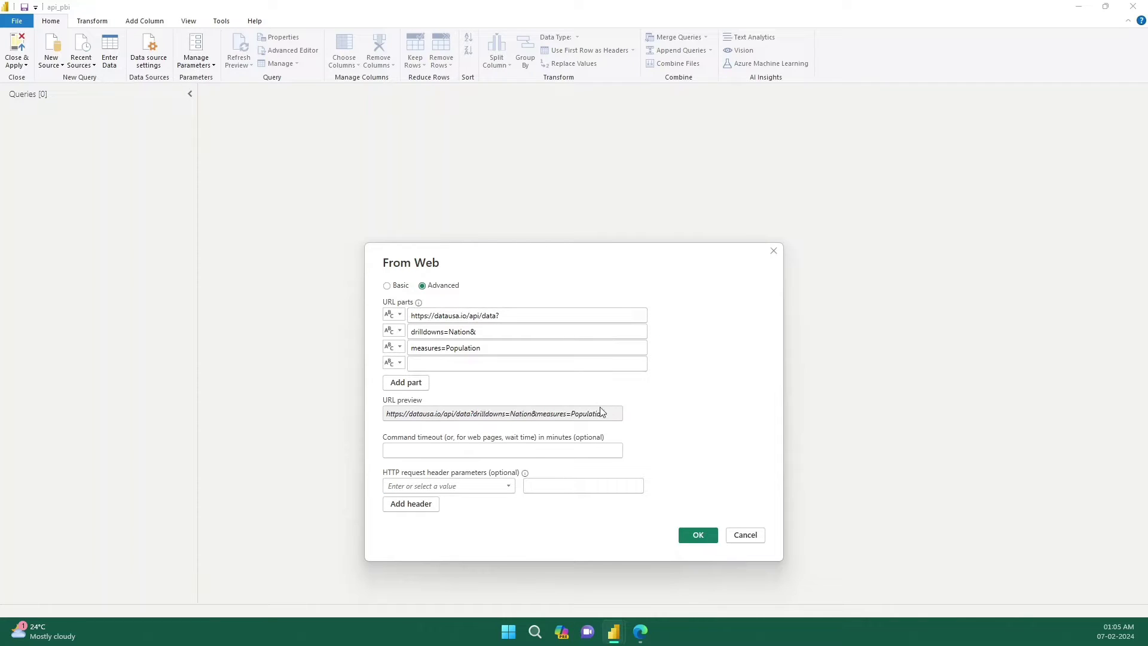
{"action": "left_click", "coordinate": [484, 336]}
{"action": "key", "text": "BackSpace"}
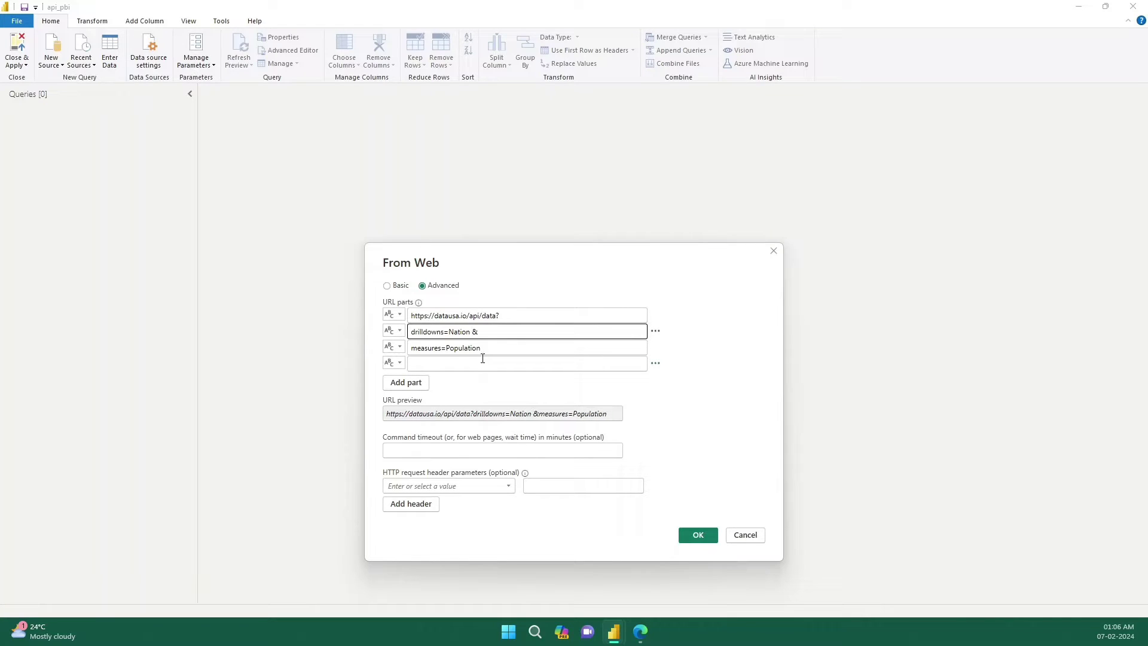
- Remove the stray space in drilldowns=Nation&, delete the empty fourth part and send the request
{"action": "left_click_drag", "start_coordinate": [508, 316], "coordinate": [386, 312]}
{"action": "left_click", "coordinate": [504, 315]}
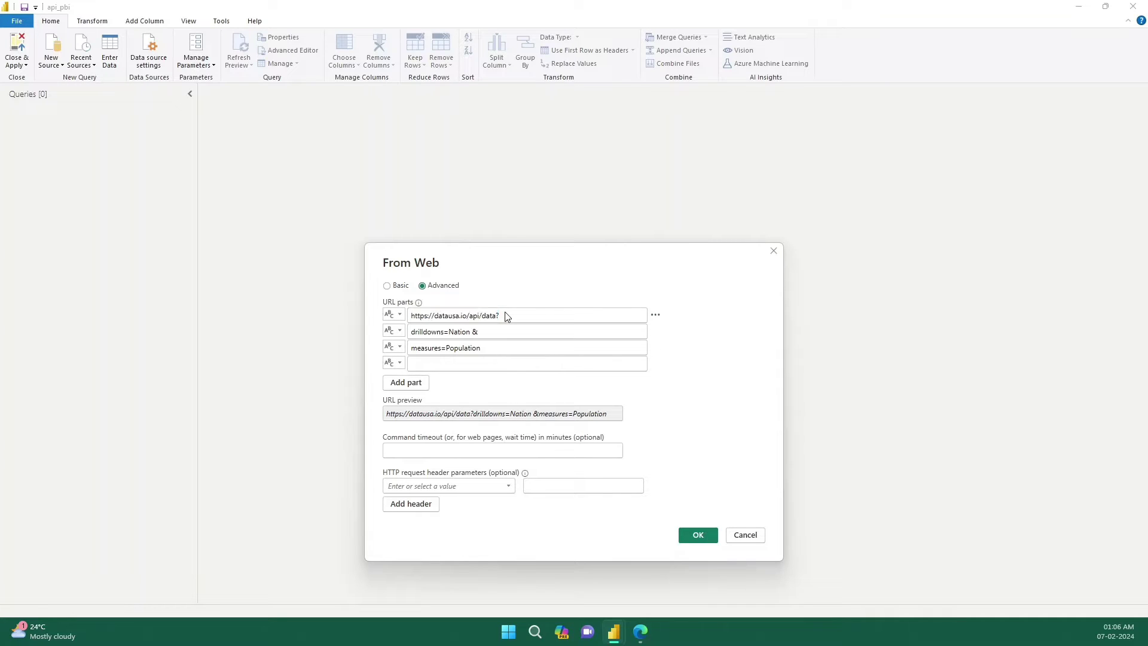
{"action": "left_click_drag", "start_coordinate": [510, 313], "coordinate": [369, 318]}
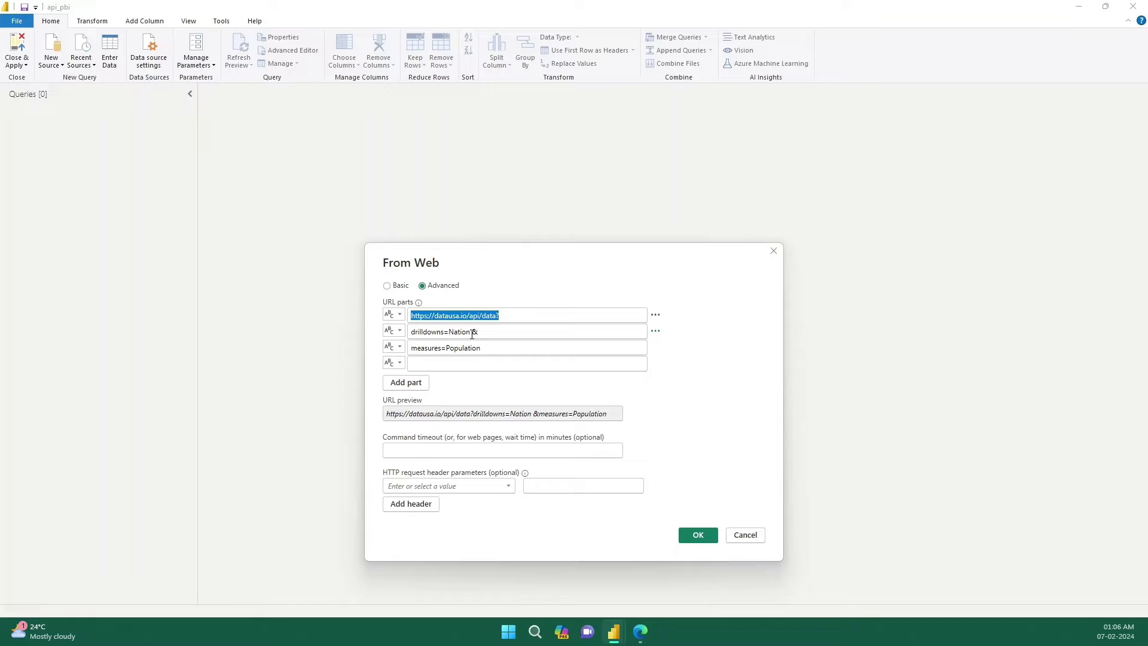
{"action": "left_click_drag", "start_coordinate": [471, 334], "coordinate": [406, 337]}
{"action": "left_click_drag", "start_coordinate": [482, 348], "coordinate": [402, 349]}
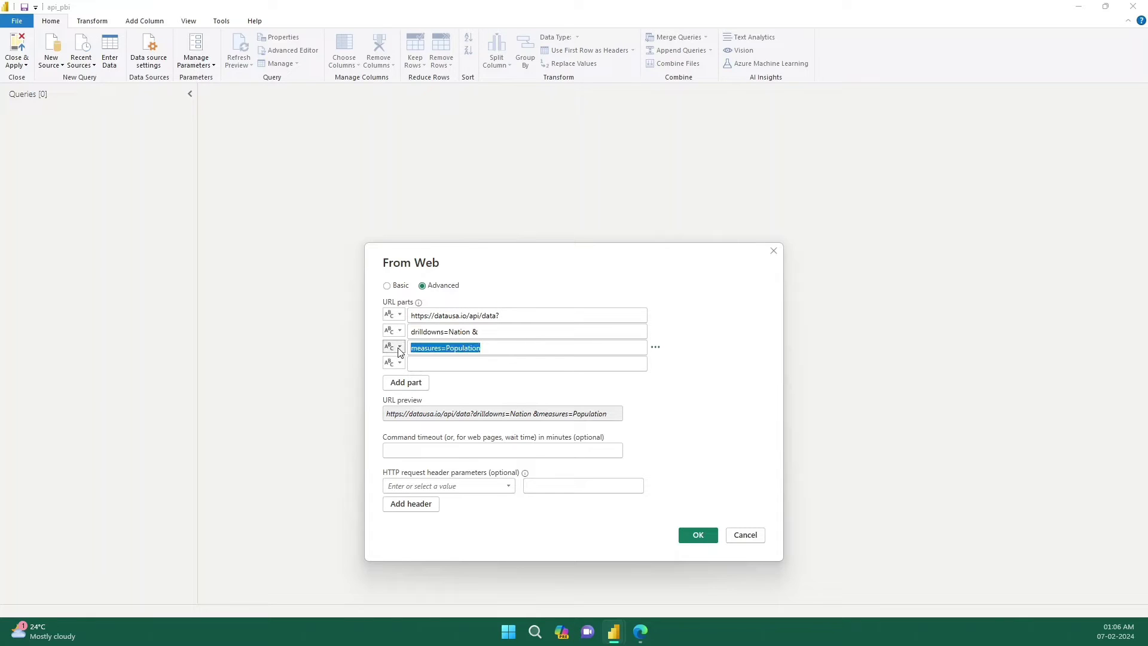
{"action": "left_click", "coordinate": [472, 334]}
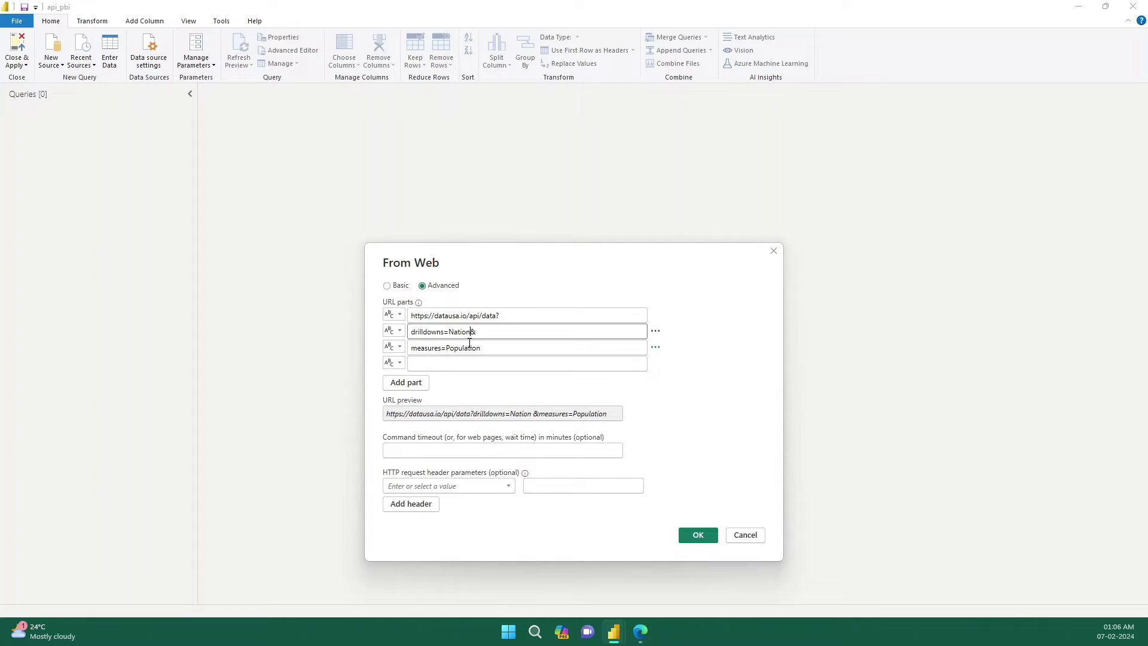
{"action": "key", "text": "BackSpace"}
{"action": "left_click", "coordinate": [489, 389]}
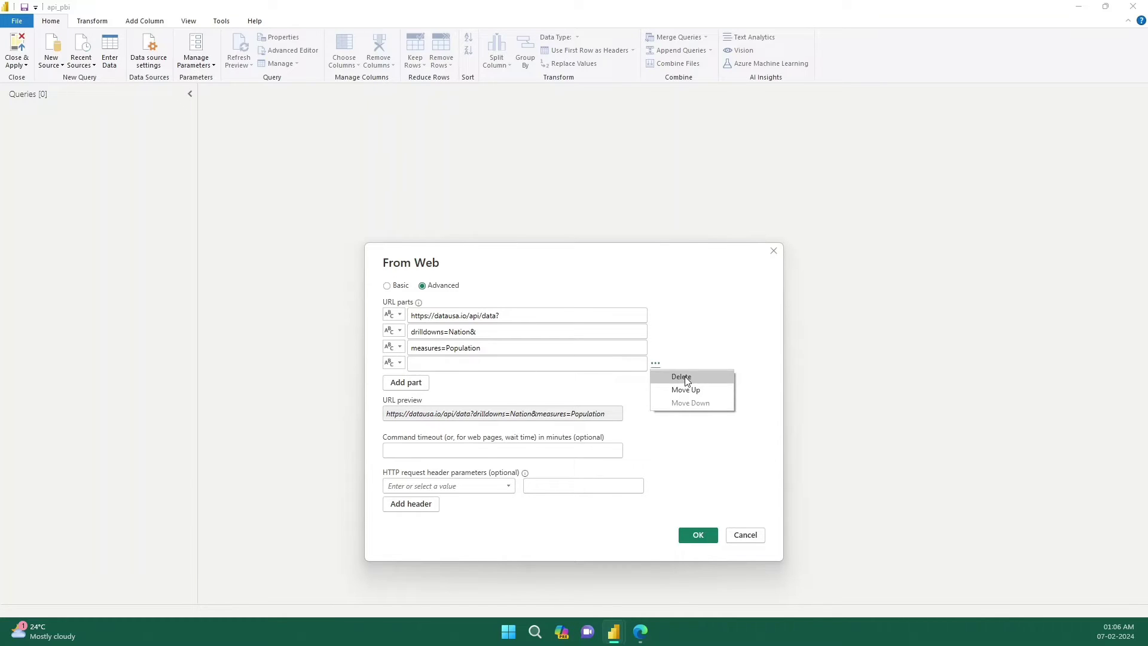
{"action": "left_click", "coordinate": [684, 376]}
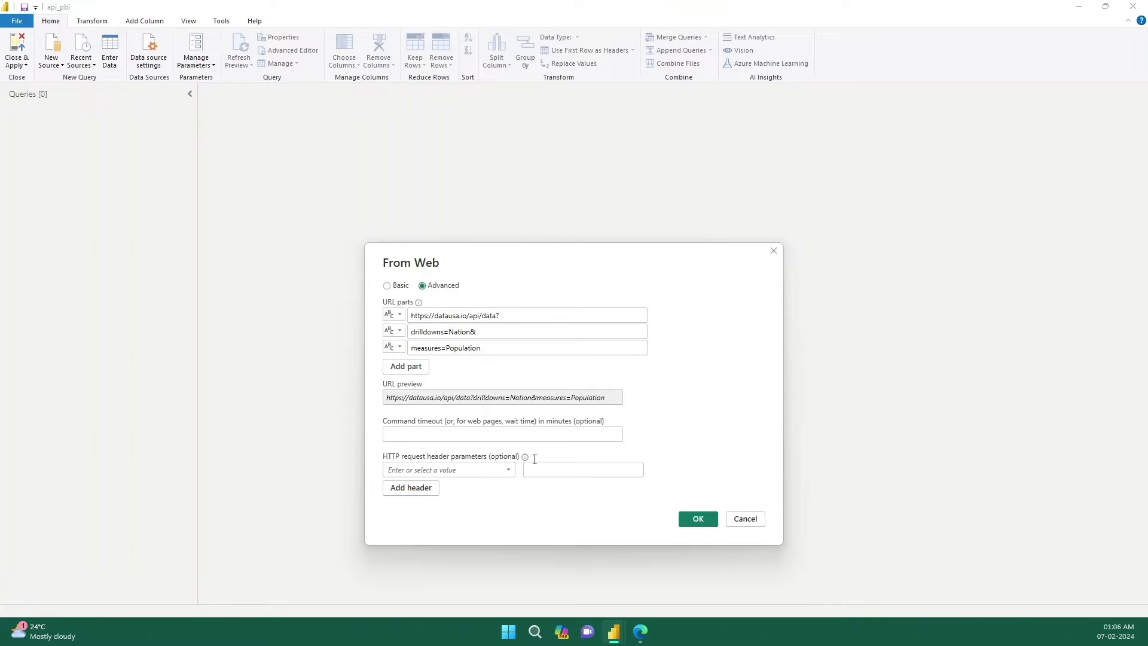
{"action": "left_click", "coordinate": [713, 525]}
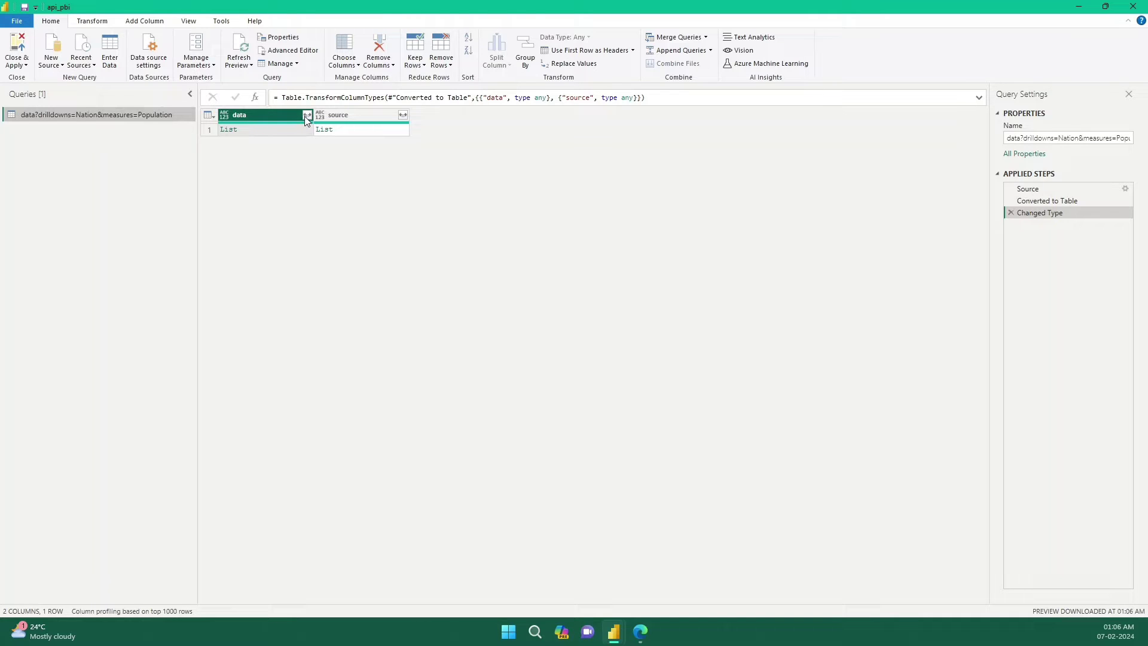
- Expand the data list column to new rows, giving nine yearly Record rows like 2020
{"action": "left_click", "coordinate": [277, 129]}
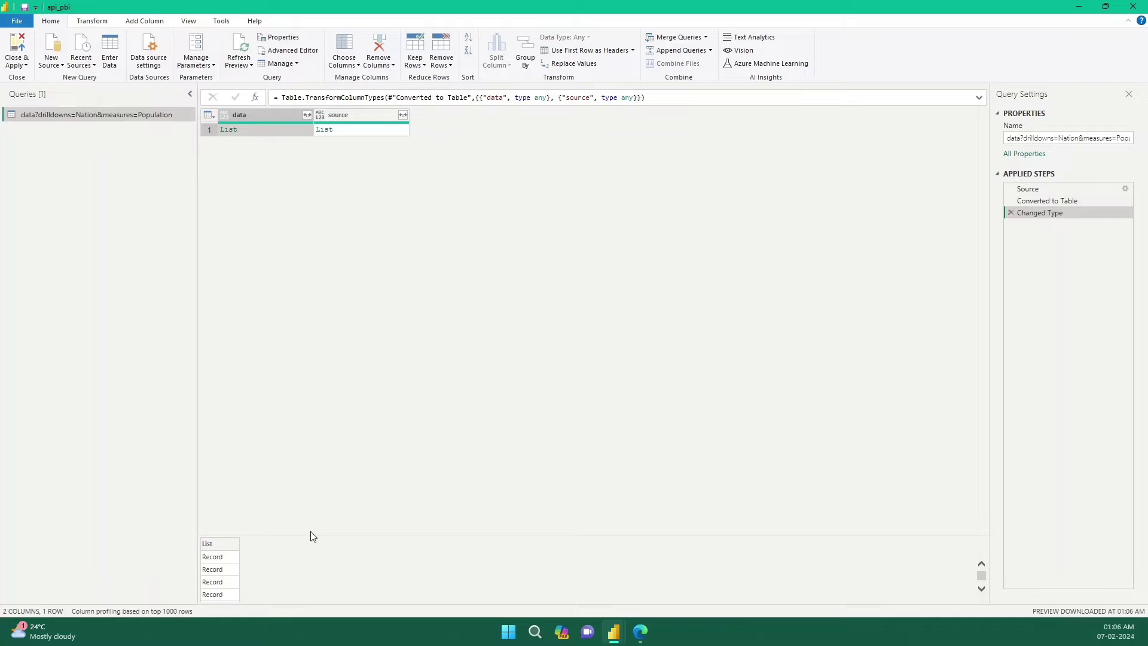
{"action": "left_click_drag", "start_coordinate": [311, 535], "coordinate": [317, 410]}
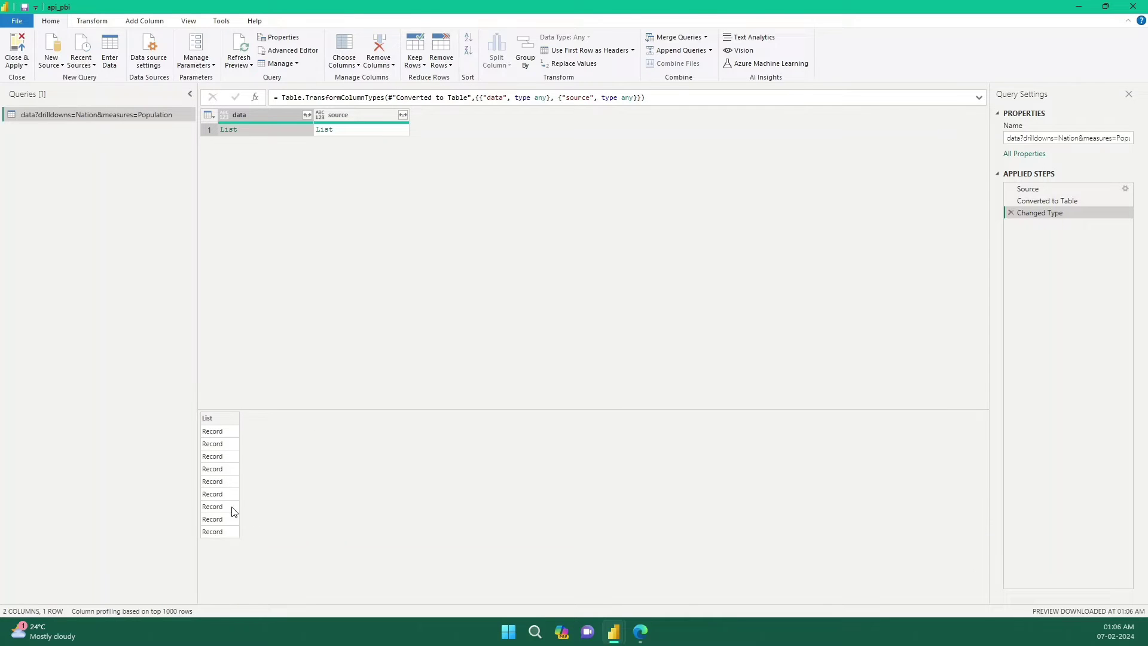
{"action": "left_click", "coordinate": [349, 129]}
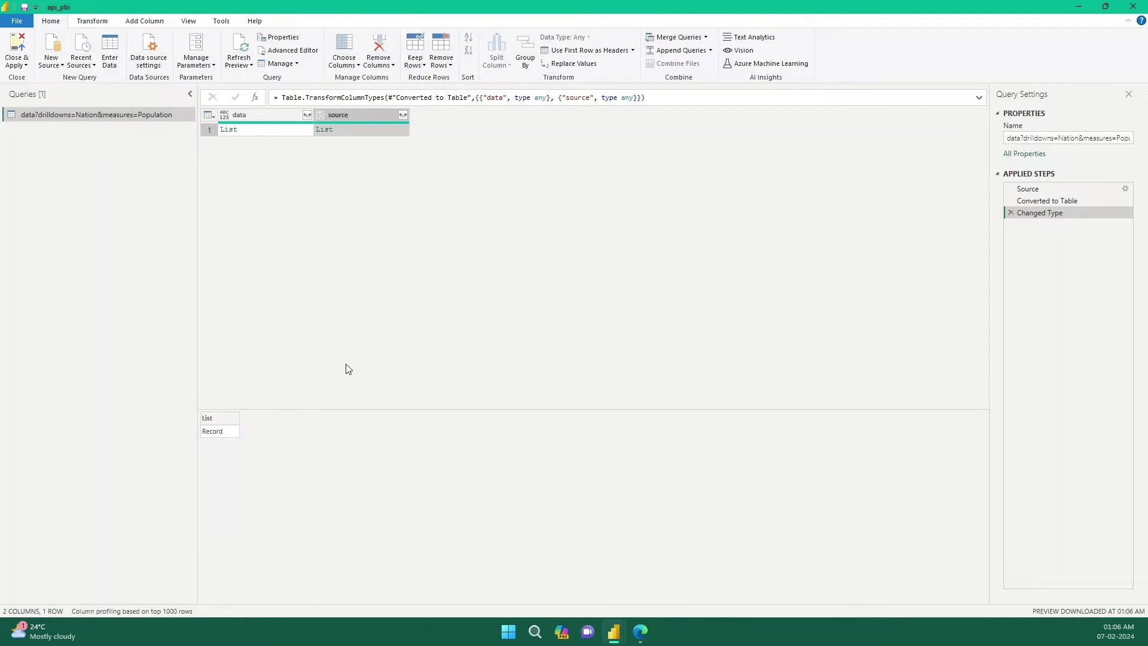
{"action": "left_click", "coordinate": [276, 115]}
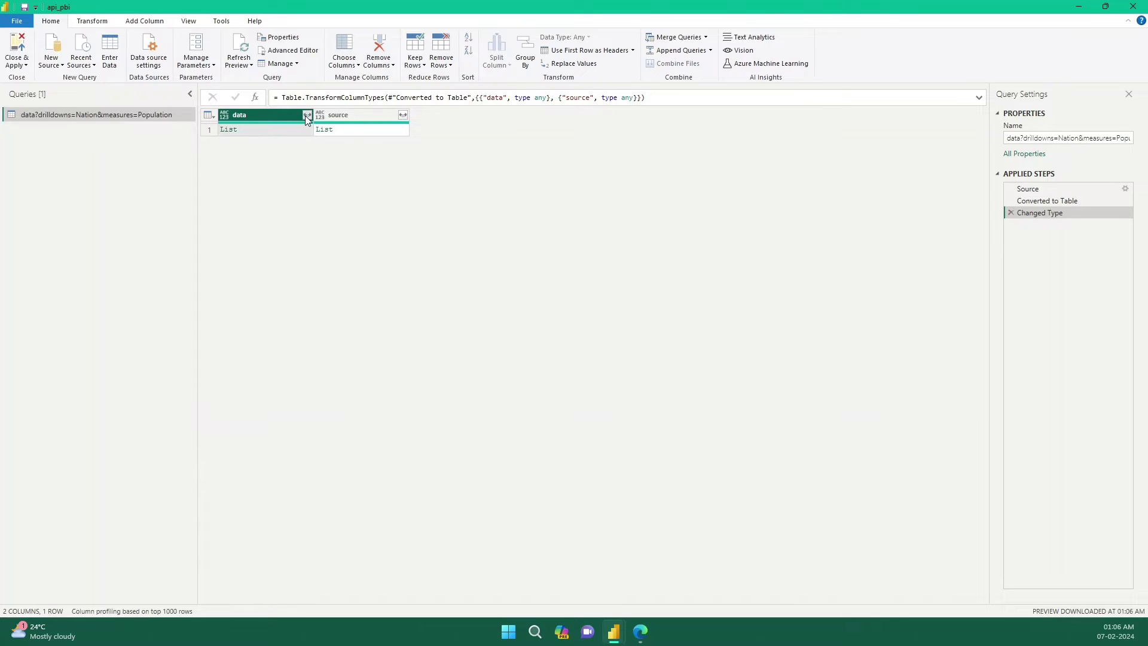
{"action": "left_click", "coordinate": [306, 114]}
{"action": "left_click", "coordinate": [283, 130]}
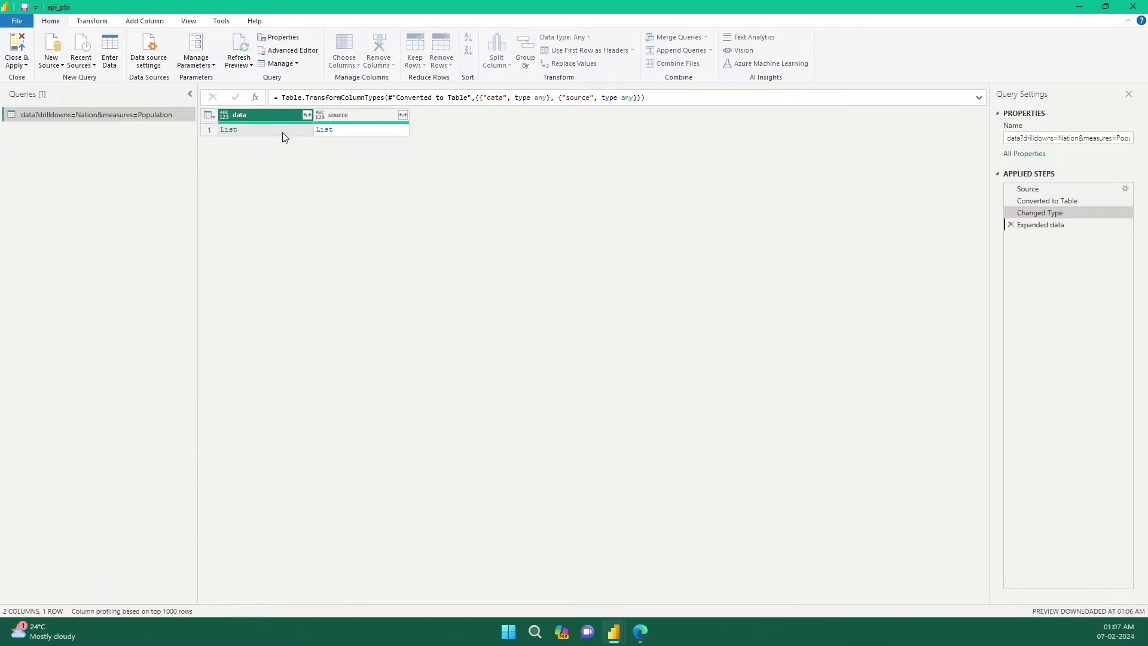
{"action": "left_click", "coordinate": [276, 132]}
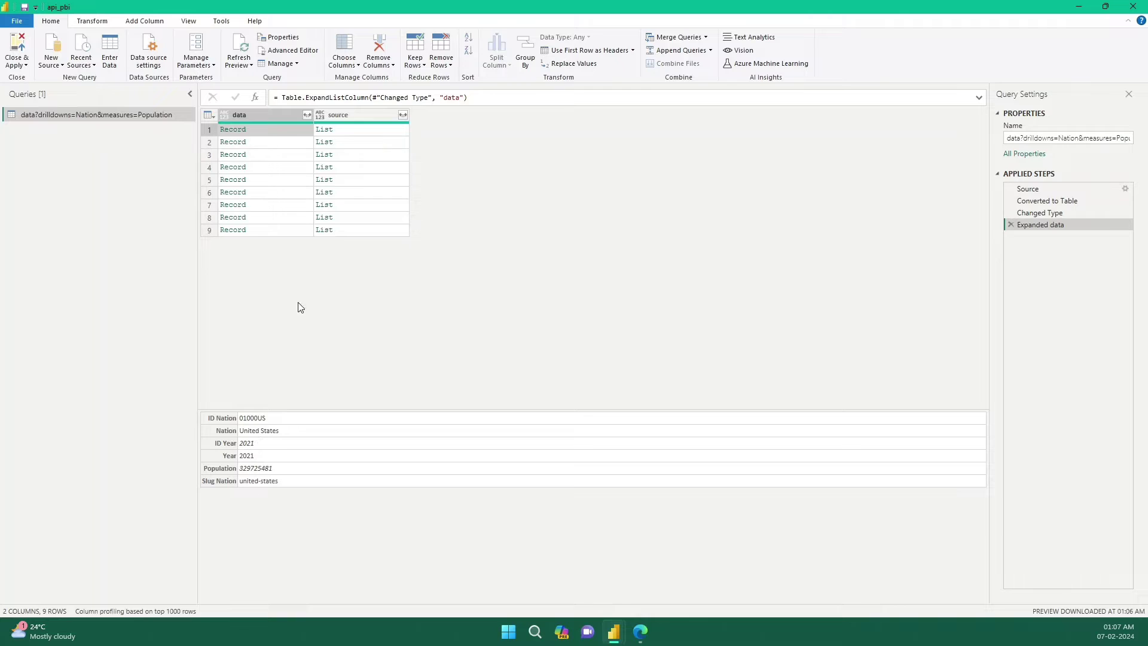
{"action": "left_click", "coordinate": [263, 142]}
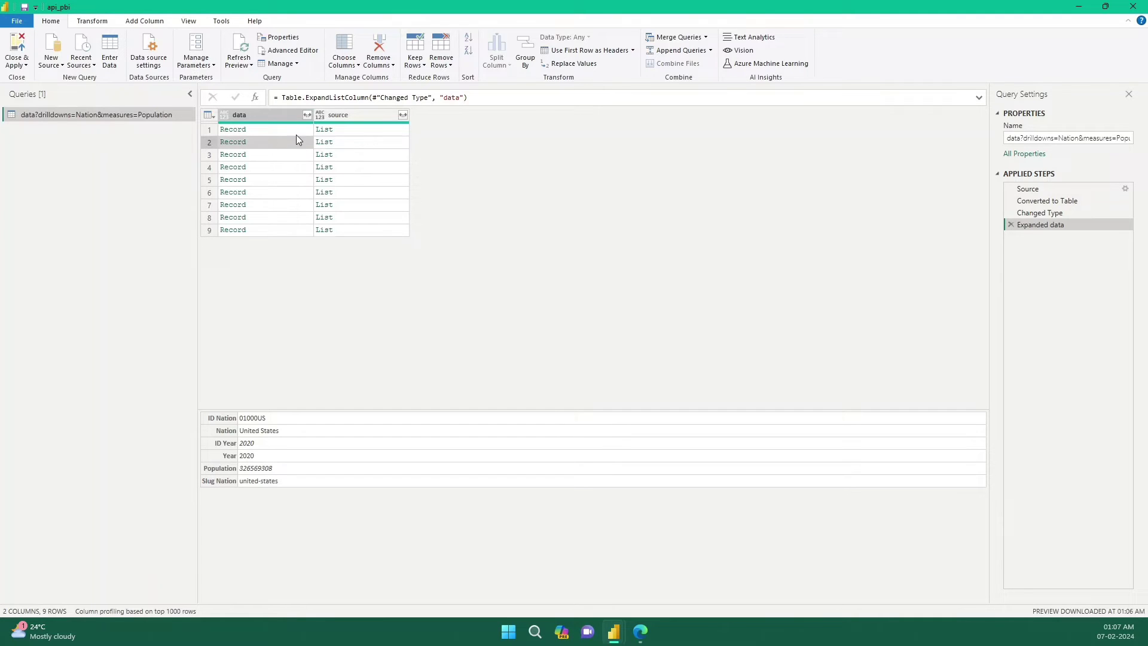
{"action": "left_click", "coordinate": [299, 115]}
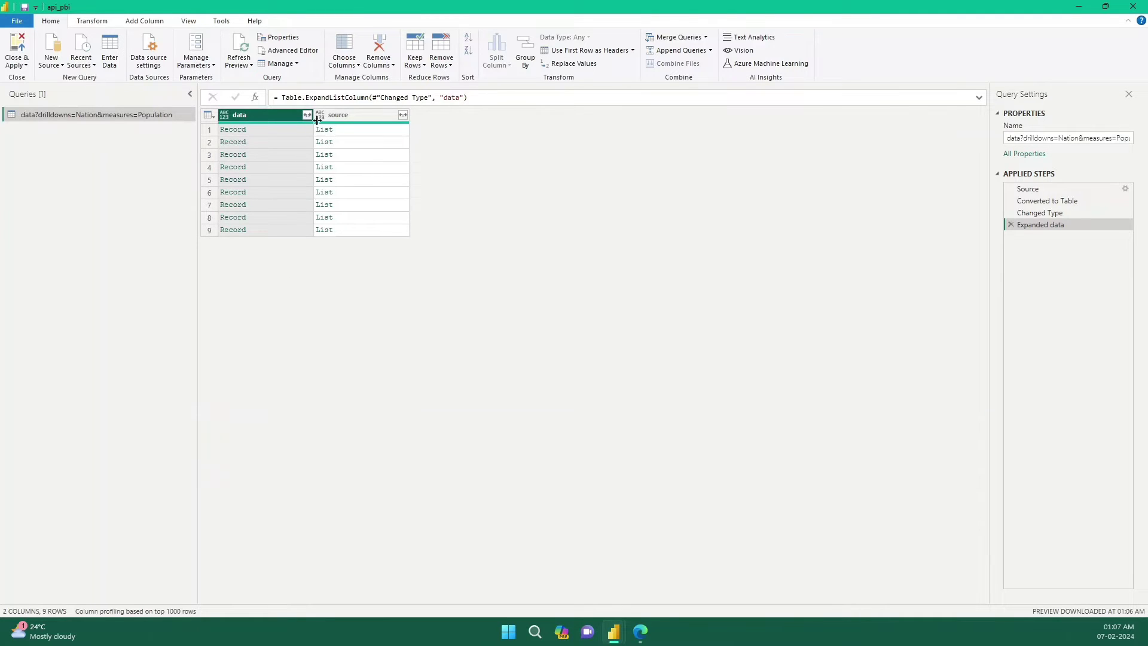
{"action": "left_click", "coordinate": [307, 115]}
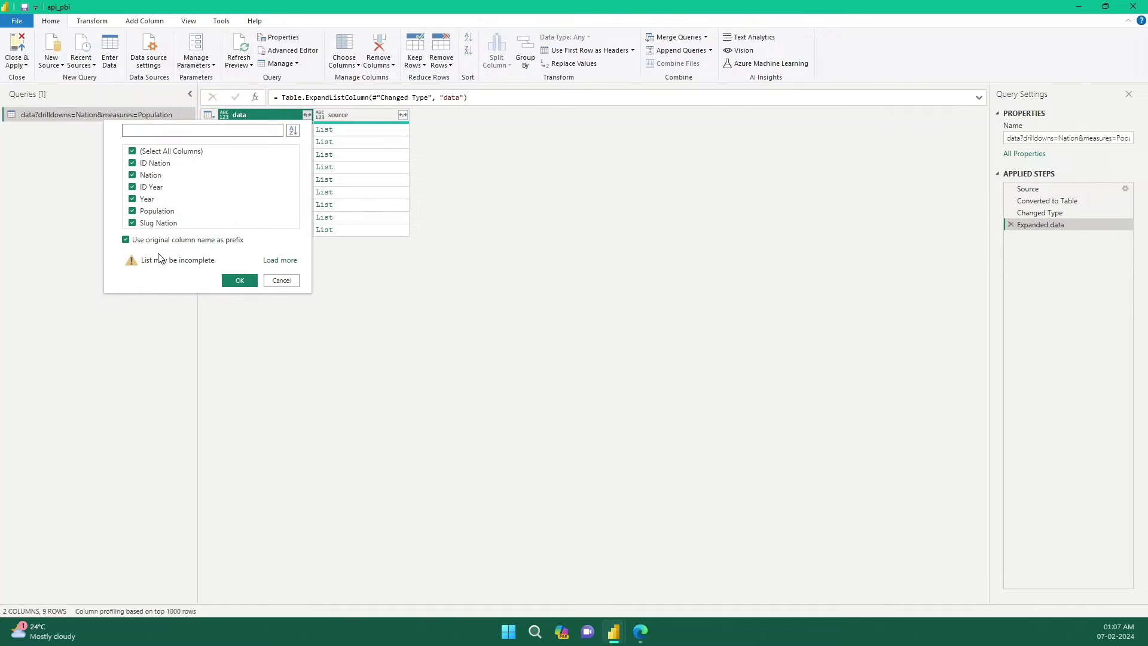
- Expand the data records into unprefixed field columns and the source lists into new rows
{"action": "left_click", "coordinate": [184, 239]}
{"action": "left_click", "coordinate": [239, 281]}
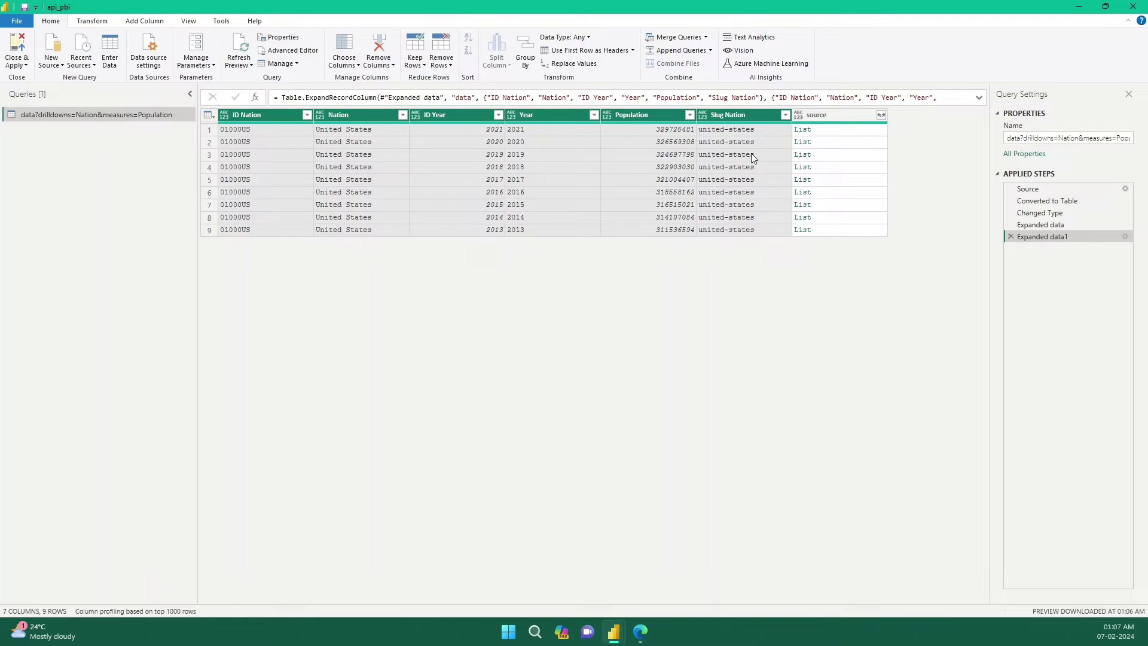
{"action": "left_click", "coordinate": [853, 130]}
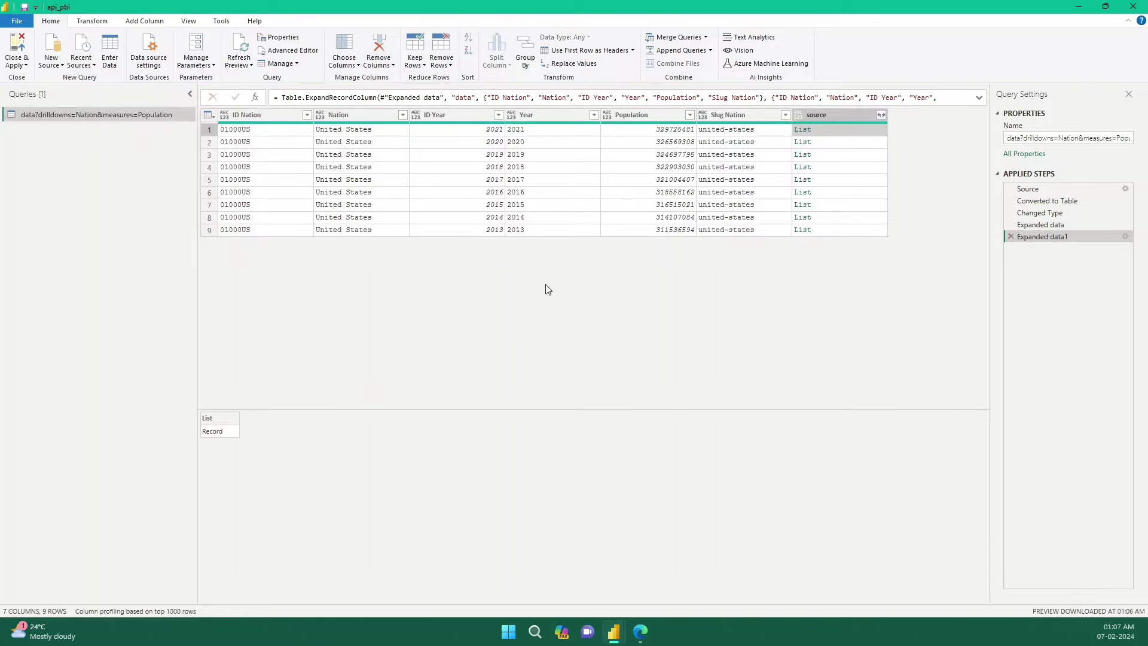
{"action": "left_click", "coordinate": [880, 116]}
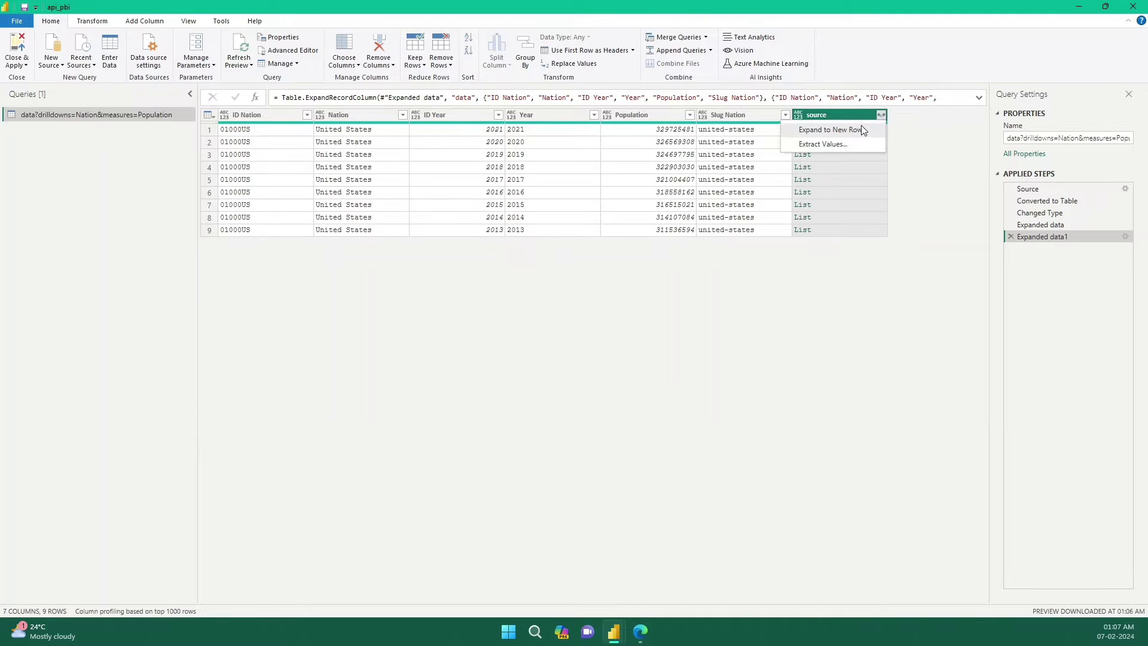
{"action": "left_click", "coordinate": [861, 128]}
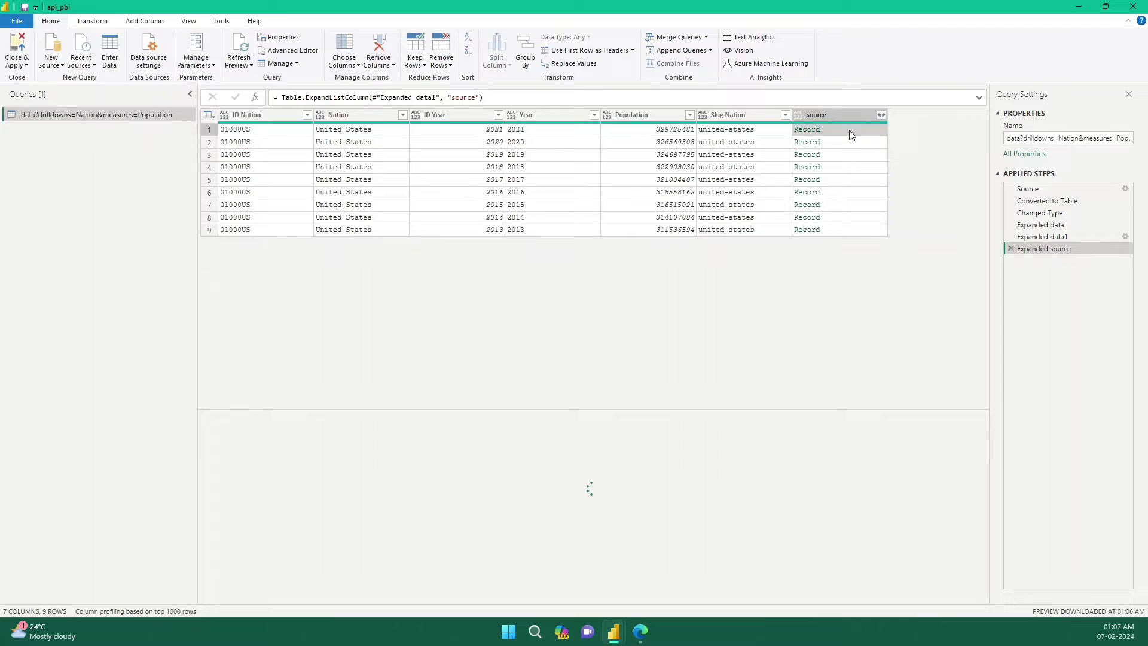
{"action": "left_click", "coordinate": [849, 131]}
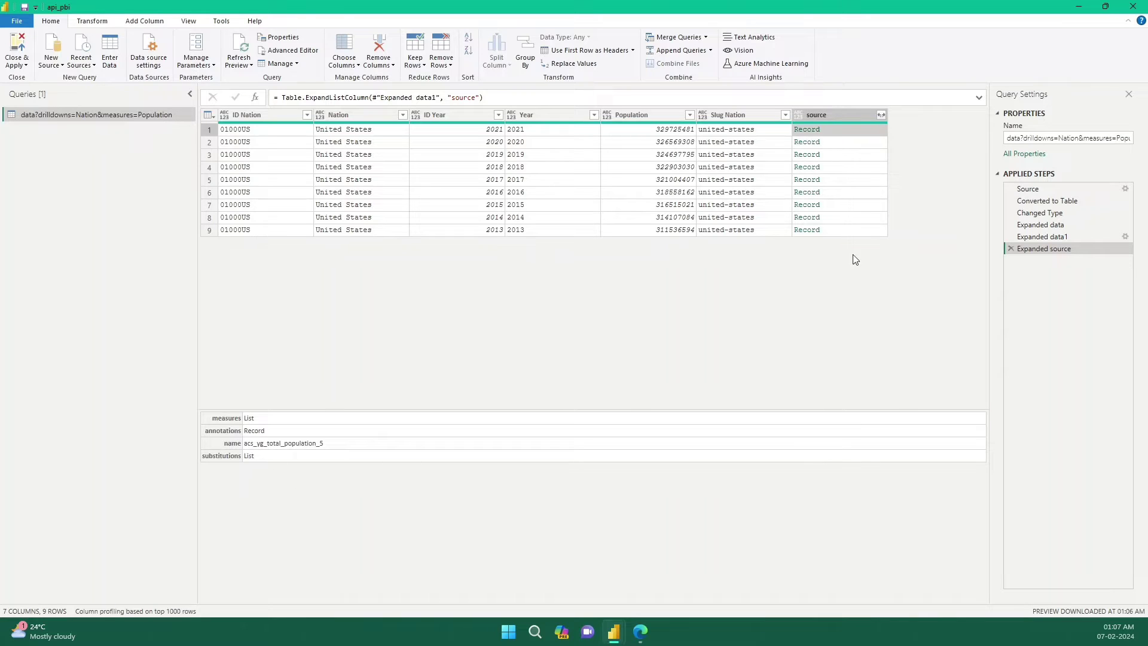
{"action": "left_click", "coordinate": [867, 156]}
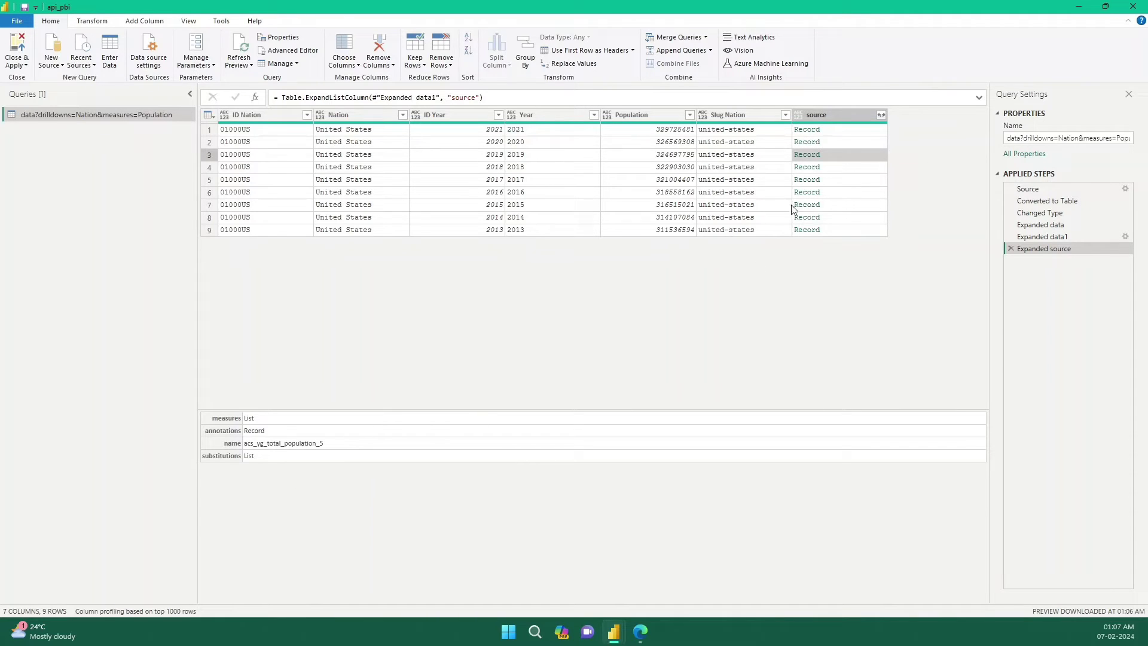
- Remove the source column, leaving the six-column population table
{"action": "left_click", "coordinate": [837, 114]}
{"action": "right_click", "coordinate": [837, 114]}
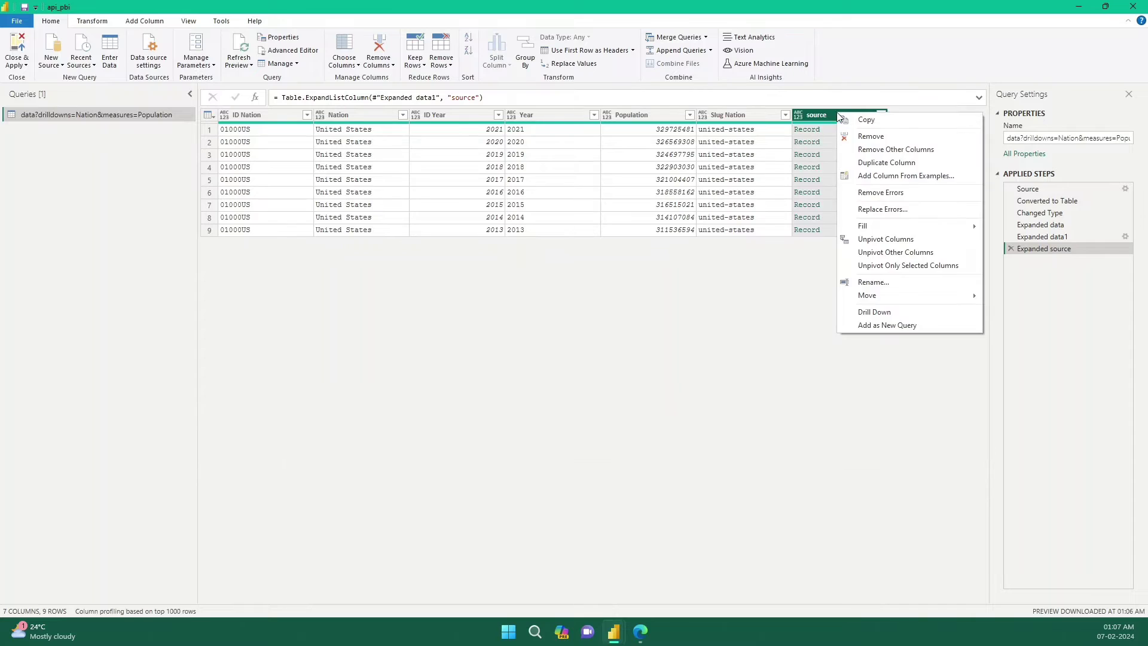
{"action": "left_click", "coordinate": [873, 136]}
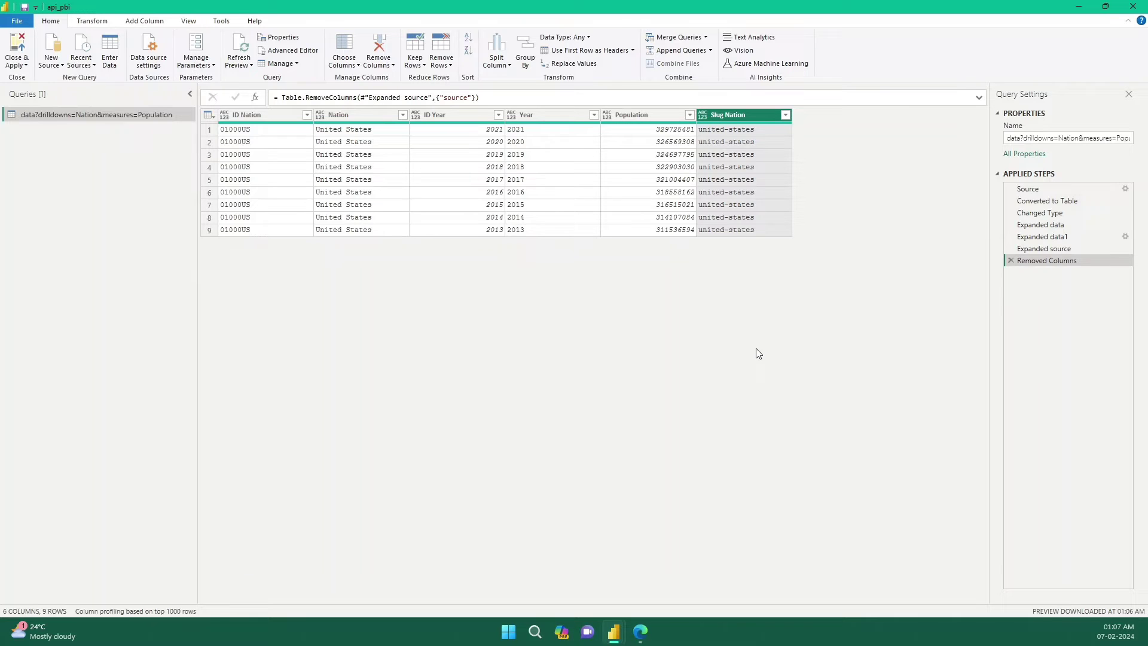
{"action": "left_click", "coordinate": [645, 637]}
{"action": "scroll", "coordinate": [628, 293], "scroll_direction": "down", "scroll_amount": 12}
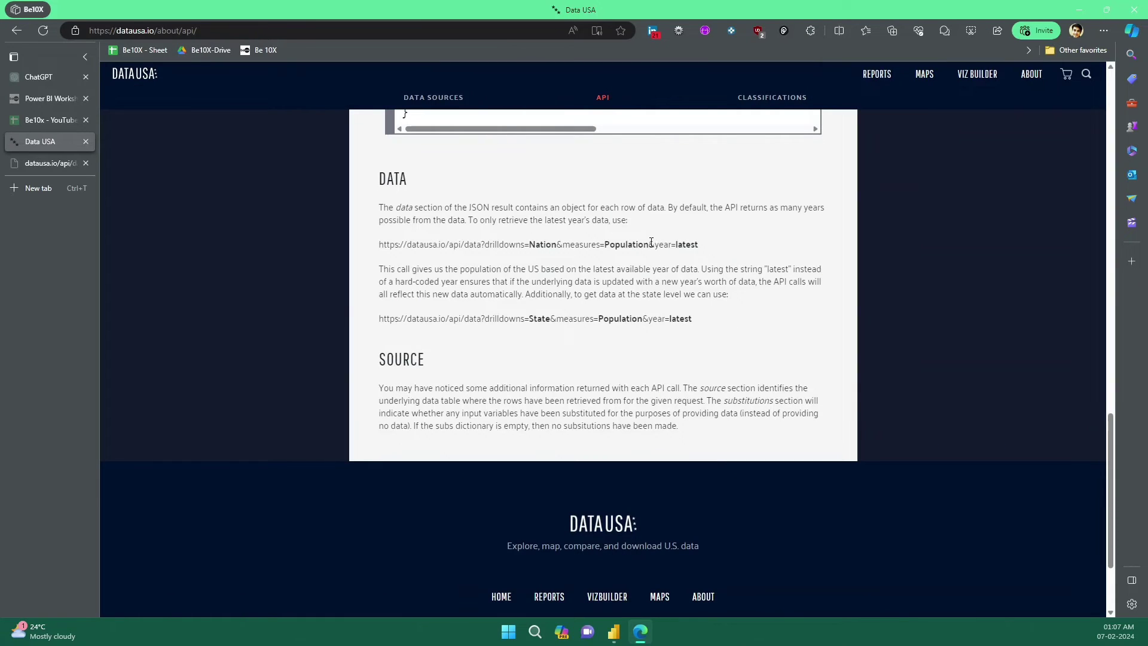
{"action": "left_click_drag", "start_coordinate": [650, 244], "coordinate": [706, 248]}
{"action": "key", "text": "ctrl+c"}
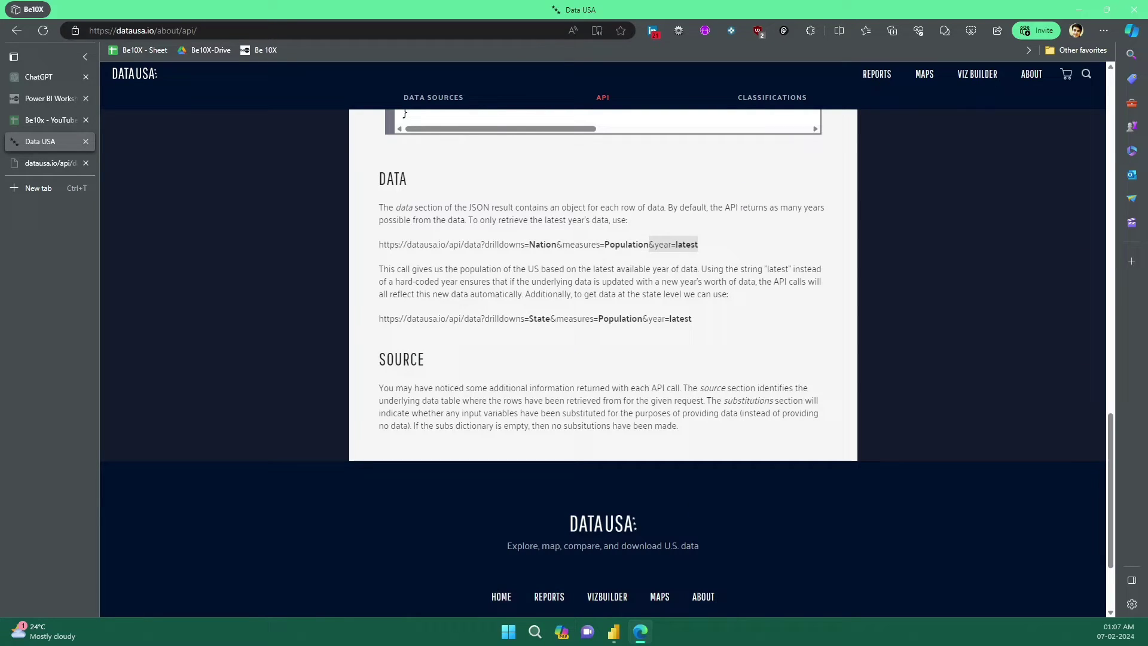
{"action": "left_click", "coordinate": [613, 631]}
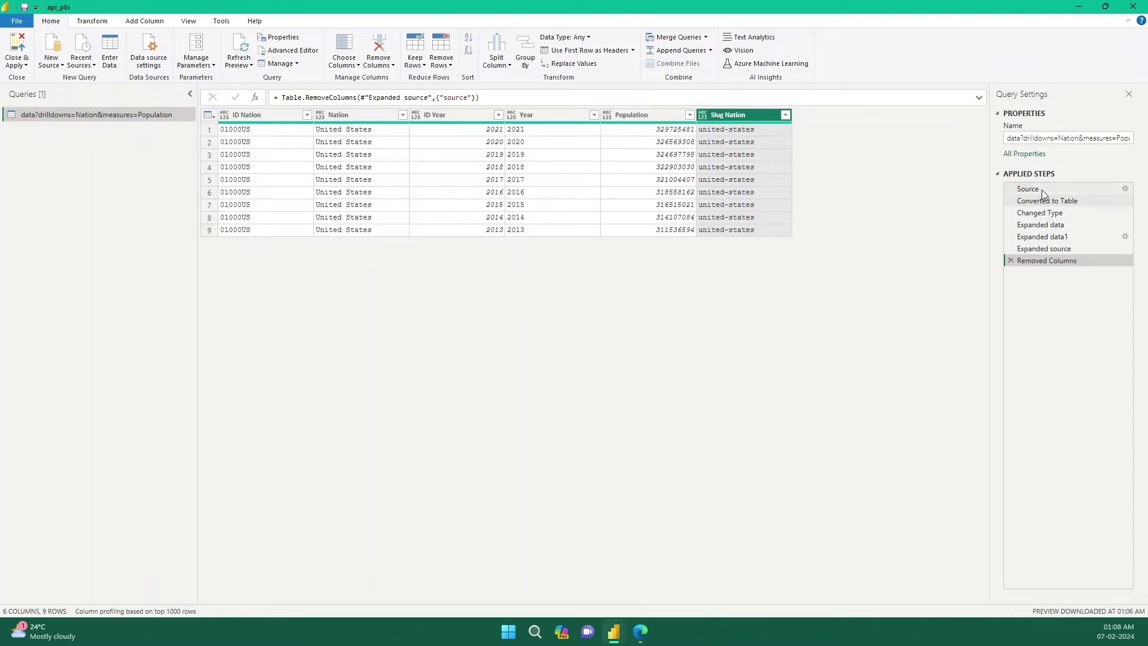
- Add a fourth URL part year=latest after measures=Population& in the Source step
{"action": "left_click", "coordinate": [1112, 190]}
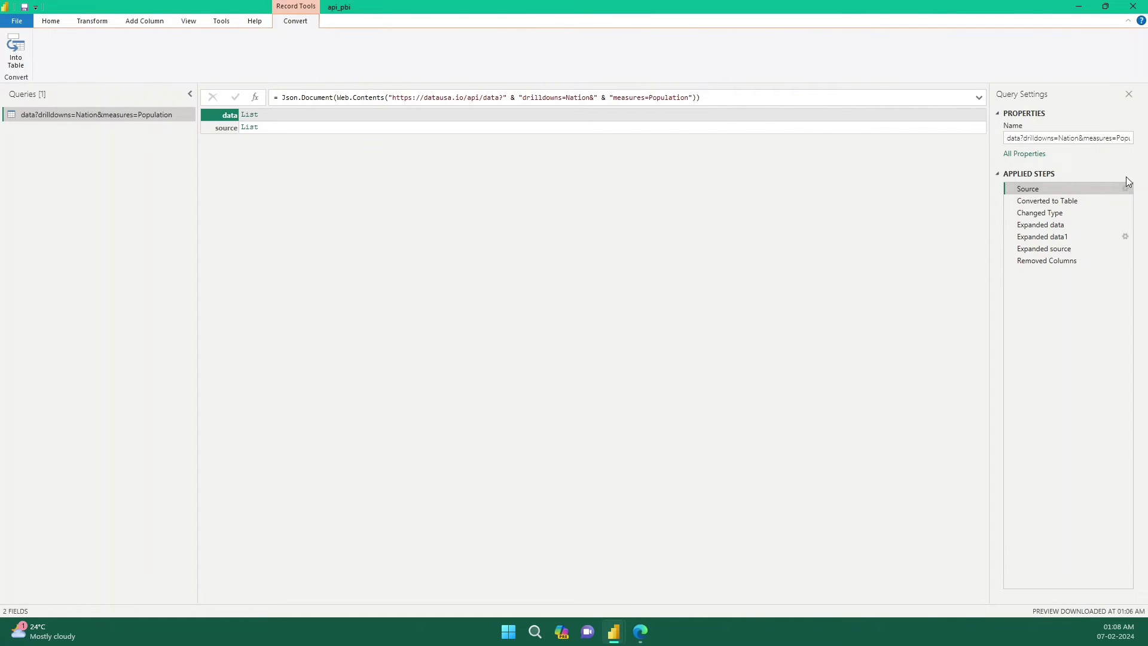
{"action": "left_click", "coordinate": [1125, 188]}
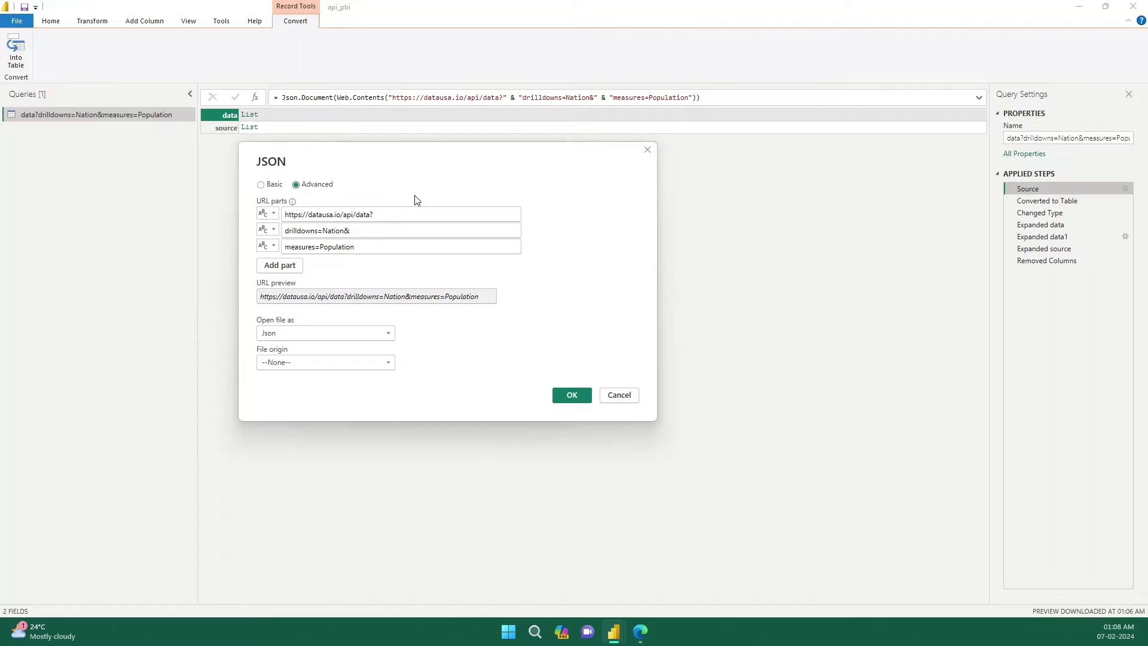
{"action": "left_click", "coordinate": [303, 267]}
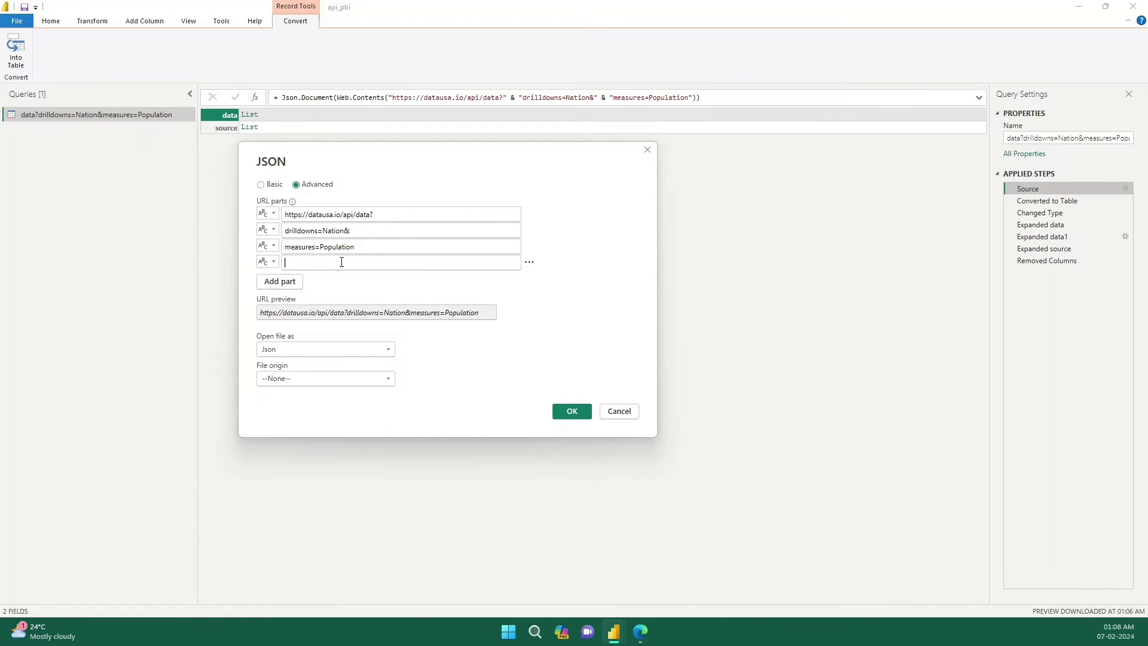
{"action": "left_click", "coordinate": [341, 261]}
{"action": "key", "text": "ctrl+v"}
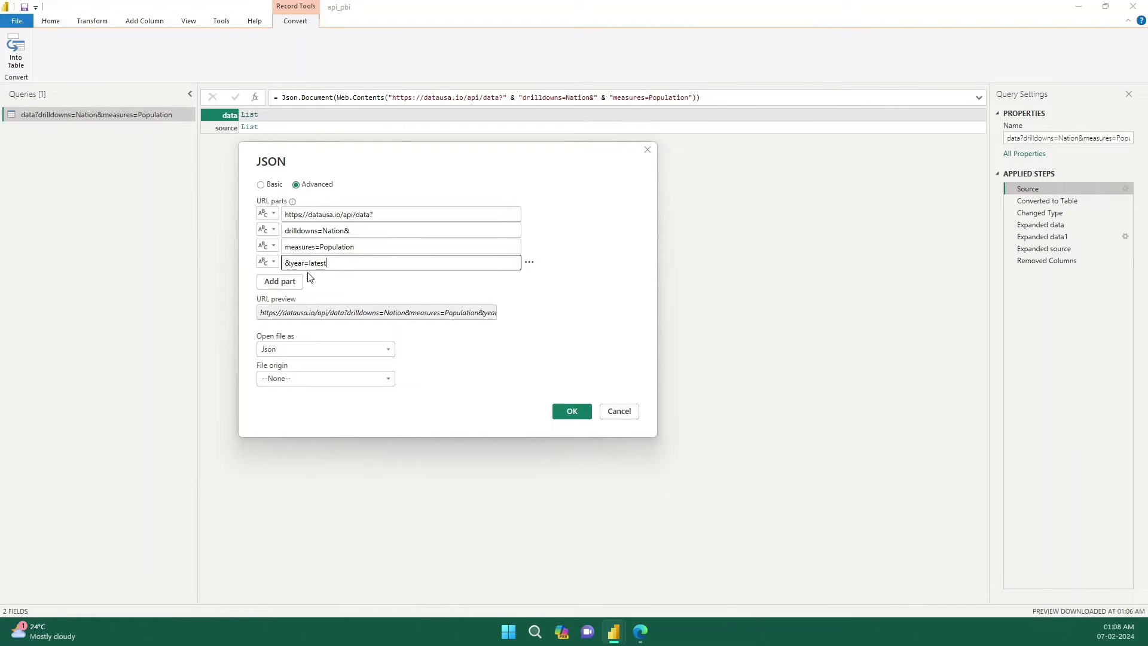
{"action": "left_click", "coordinate": [362, 250]}
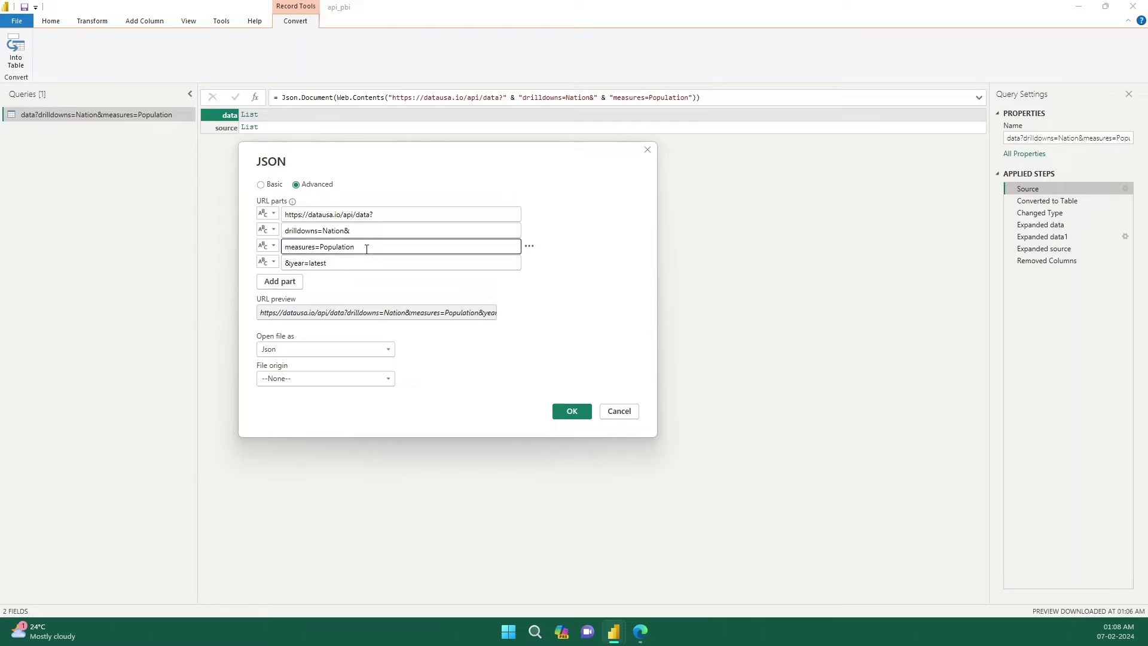
{"action": "left_click", "coordinate": [291, 267]}
{"action": "key", "text": "BackSpace"}
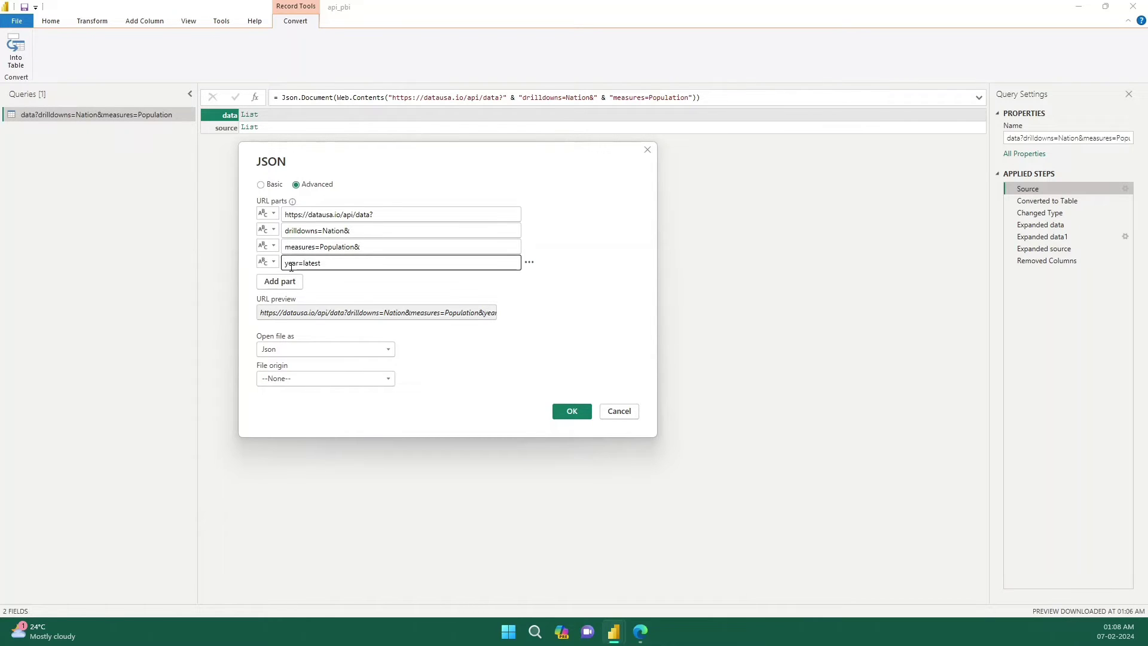
{"action": "left_click", "coordinate": [435, 266]}
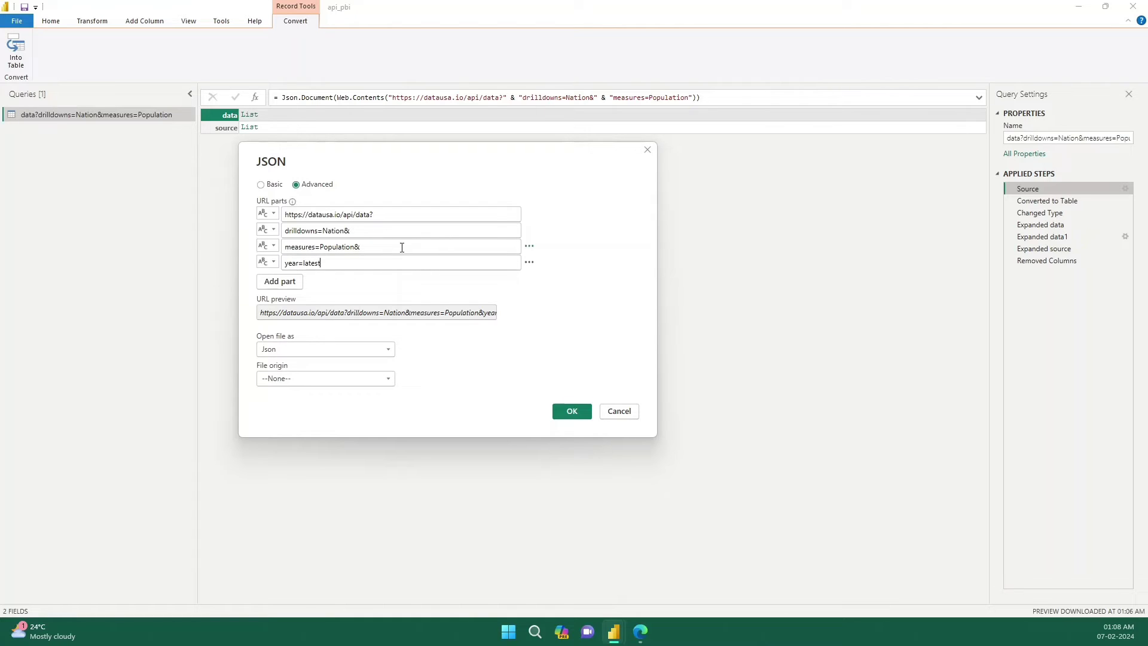
{"action": "left_click", "coordinate": [572, 412]}
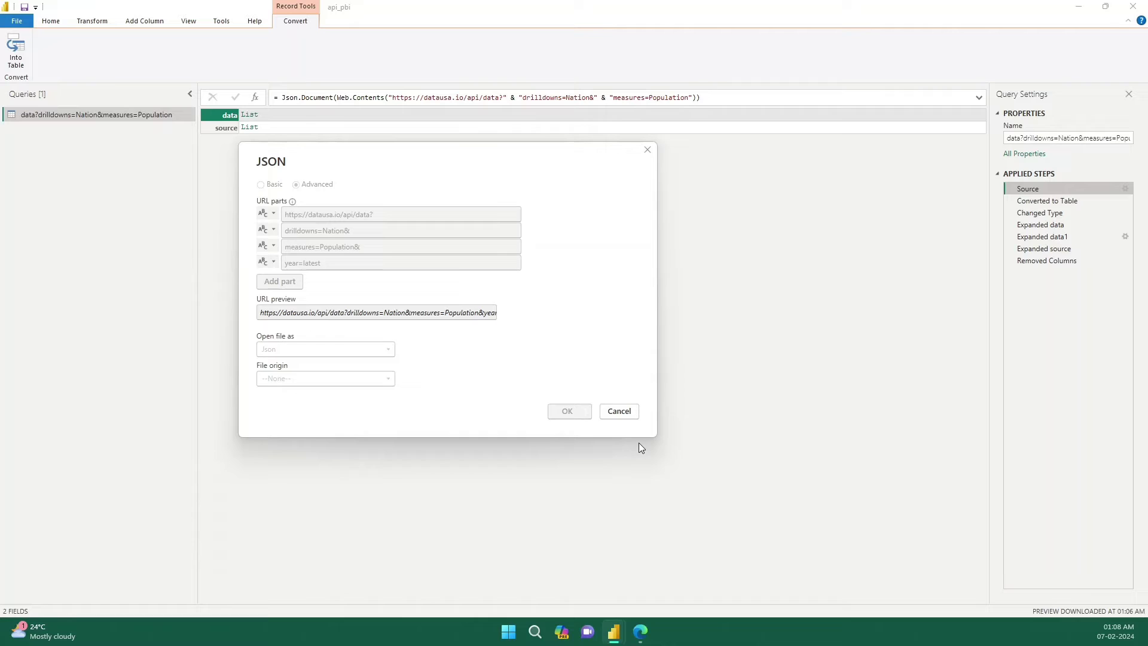
- Step from Changed Type to Removed Columns to confirm a single 2021 United States row
{"action": "left_click", "coordinate": [1055, 214]}
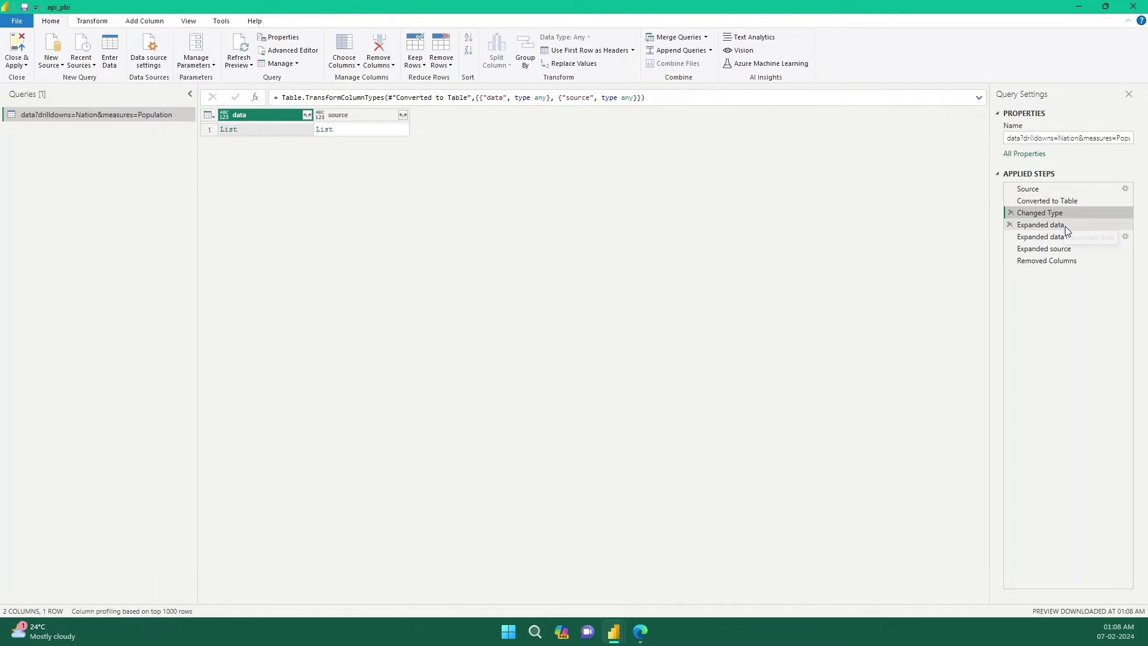
{"action": "left_click", "coordinate": [1065, 226]}
{"action": "left_click", "coordinate": [1062, 236]}
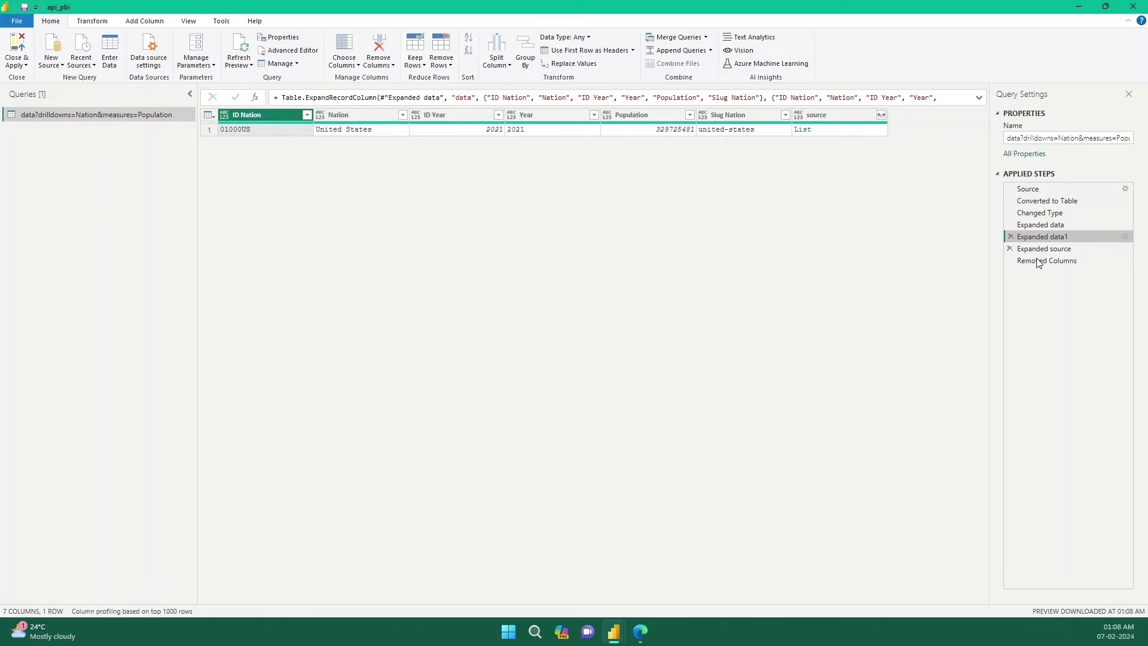
{"action": "left_click", "coordinate": [1065, 248]}
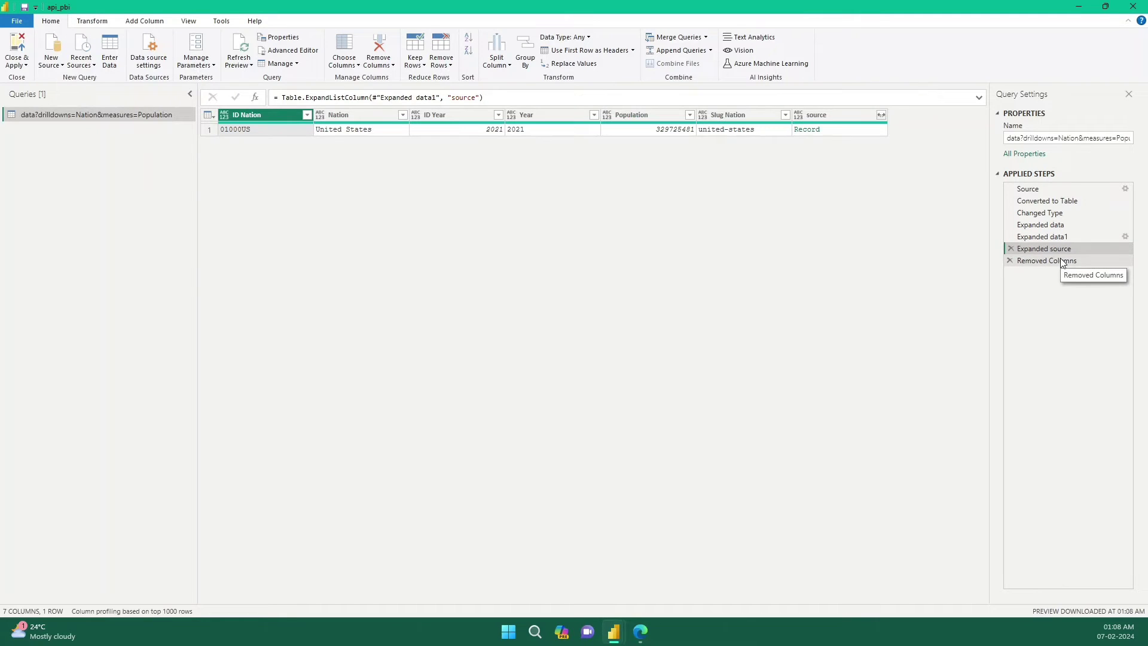
{"action": "left_click", "coordinate": [1062, 262]}
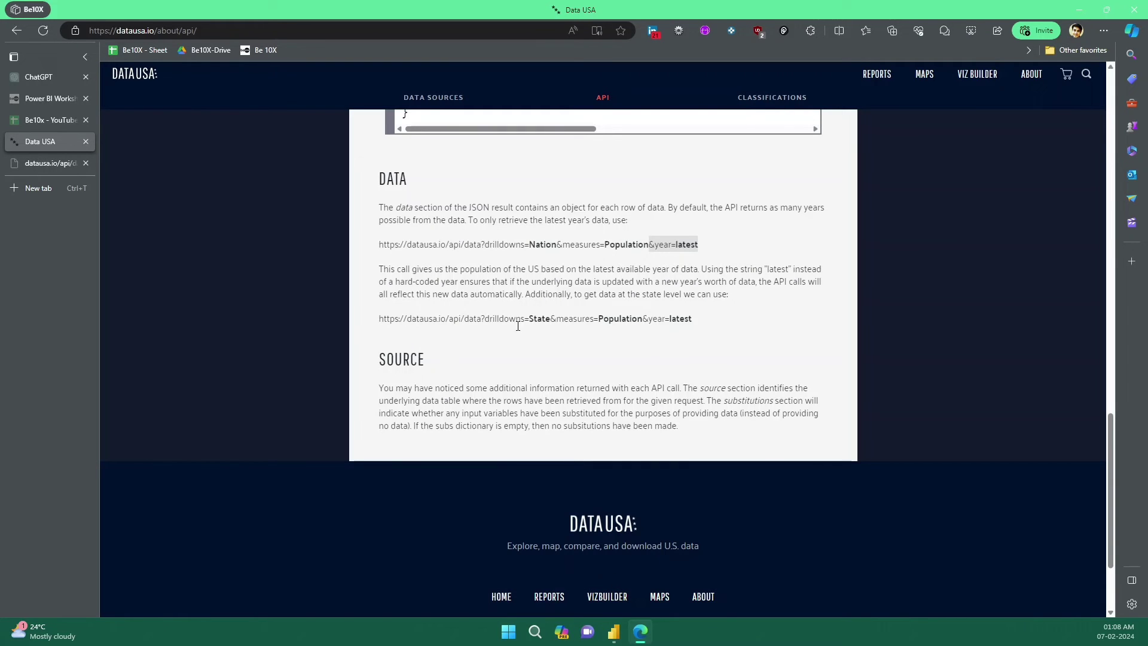
- Change the Source URL's drilldowns part from Nation& to State&
{"action": "left_click", "coordinate": [645, 632]}
{"action": "left_click", "coordinate": [1068, 190]}
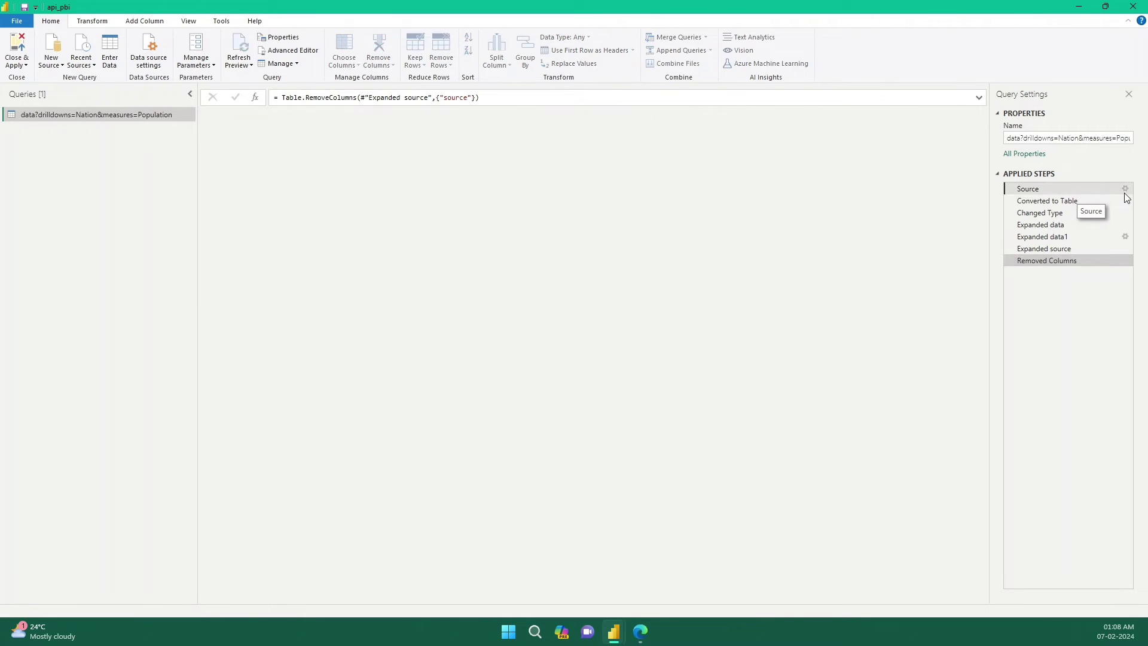
{"action": "left_click", "coordinate": [1127, 189]}
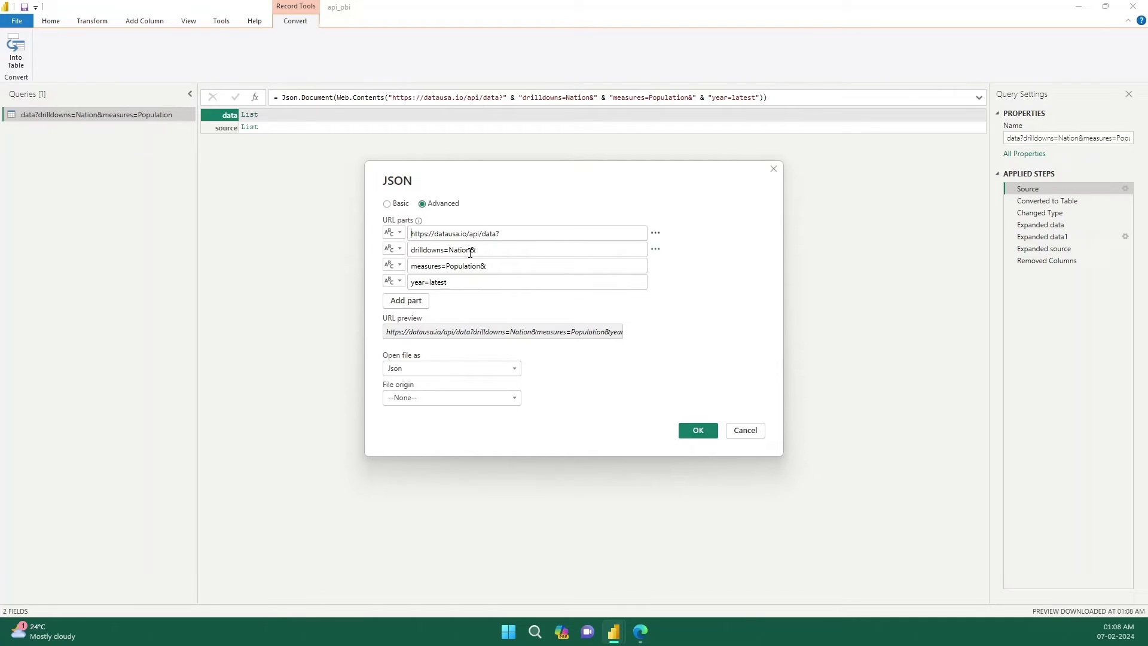
{"action": "key", "text": "BackSpace"}
{"action": "key", "text": "BackSpace"}
{"action": "key", "text": "BackSpace"}
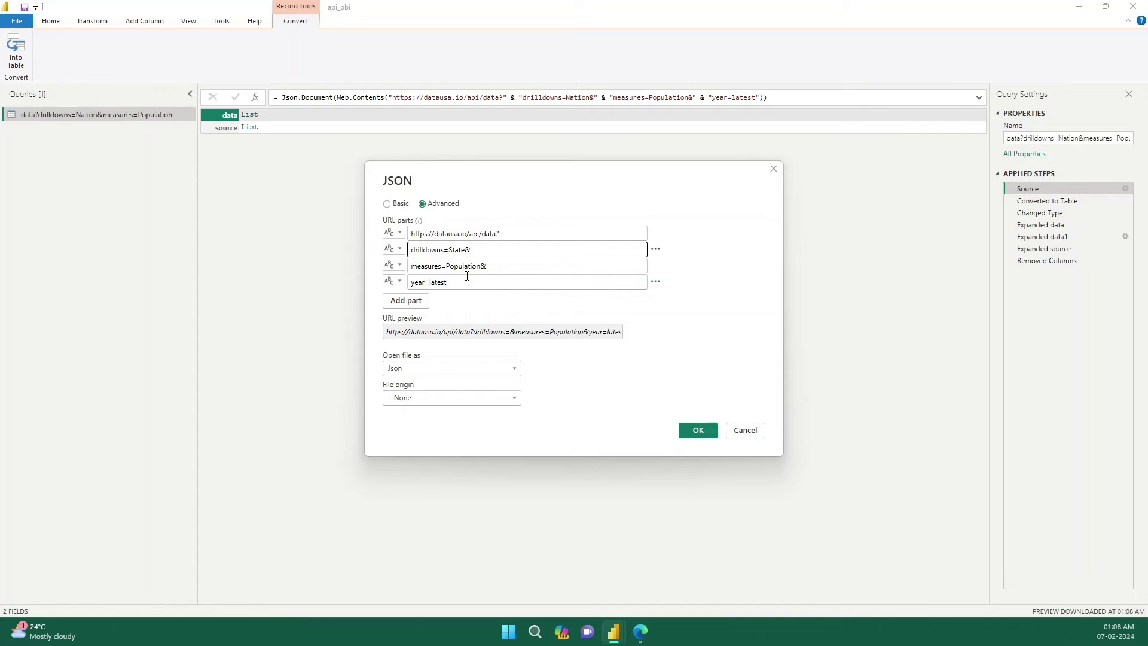
{"action": "left_click", "coordinate": [706, 437]}
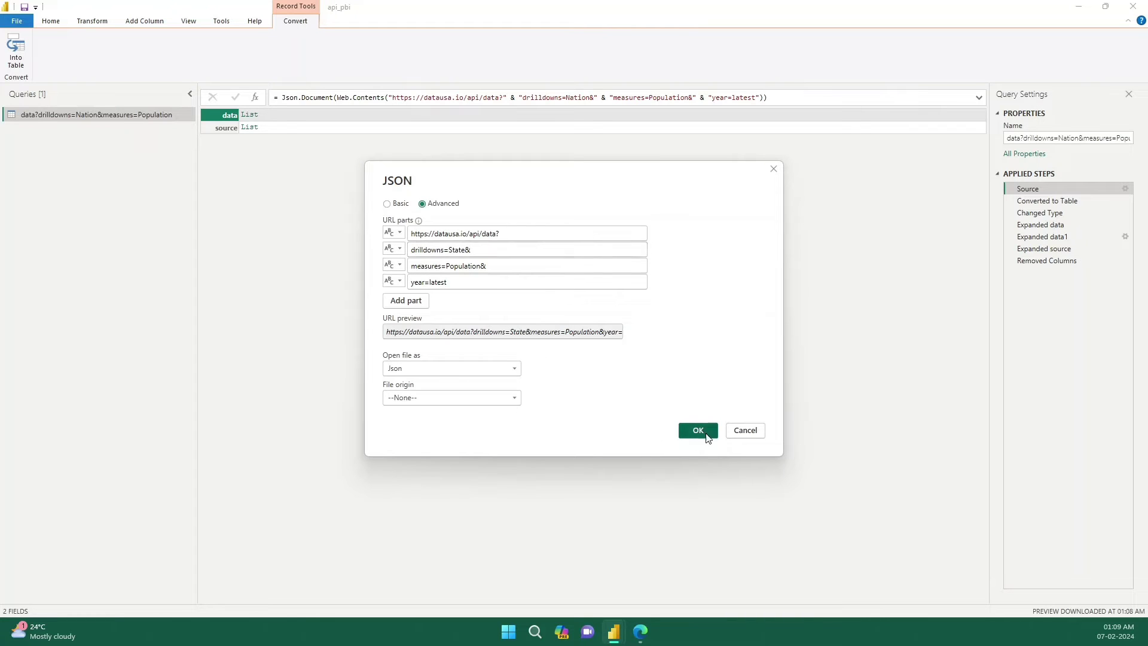
- Preview the Expanded data1 step, showing 52 rows of 2021 state populations
{"action": "left_click", "coordinate": [1056, 230]}
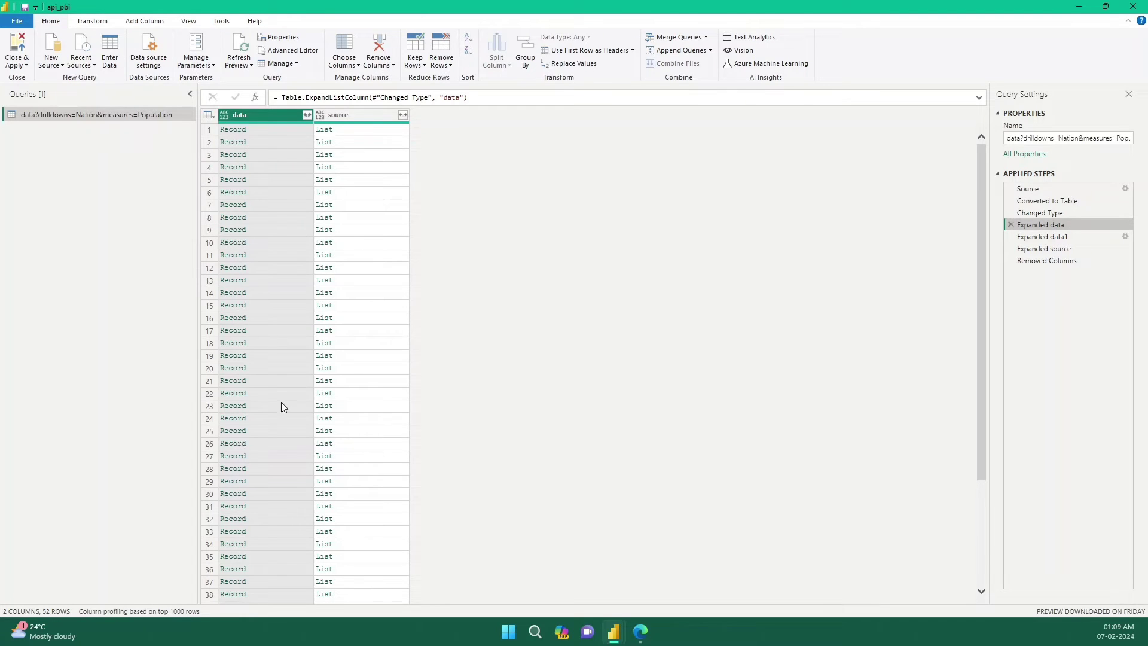
{"action": "scroll", "coordinate": [298, 434], "scroll_direction": "down", "scroll_amount": 5}
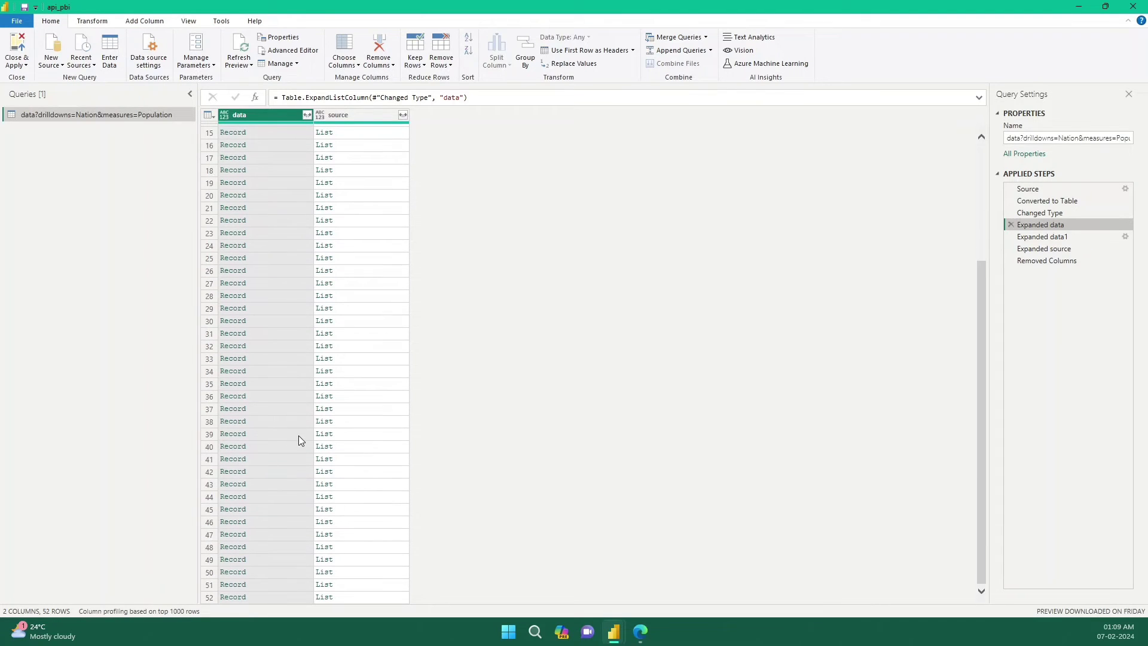
{"action": "left_click", "coordinate": [1042, 238]}
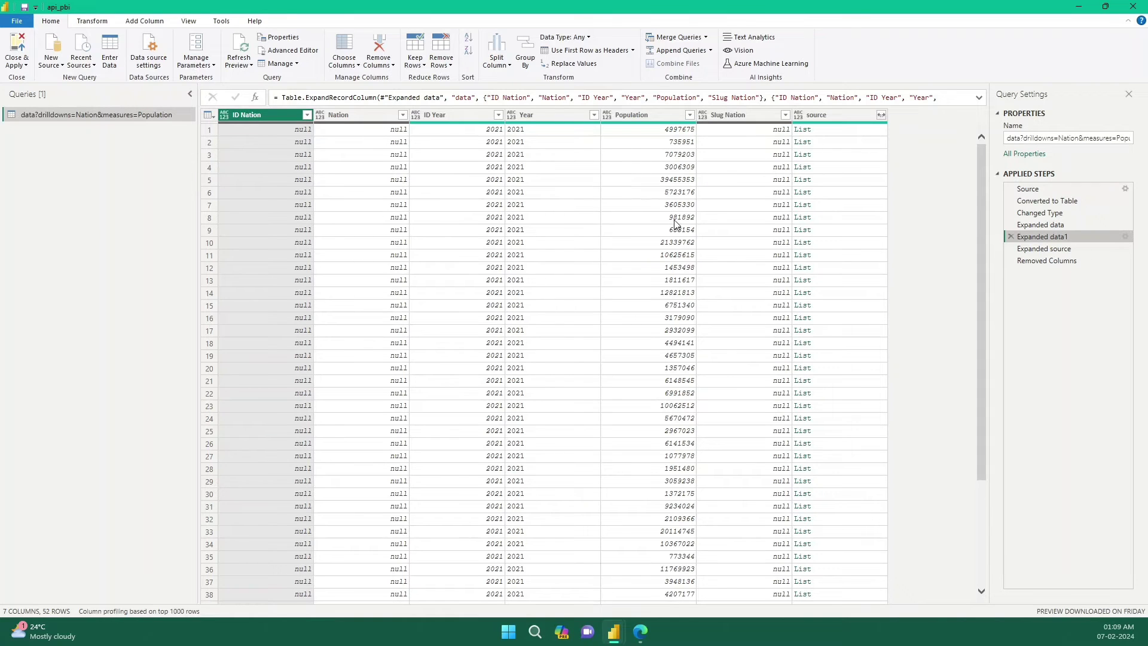
- From the Expanded source step, expand the source record into measures, annotations, name and substitutions as an inserted step
{"action": "left_click", "coordinate": [1072, 257]}
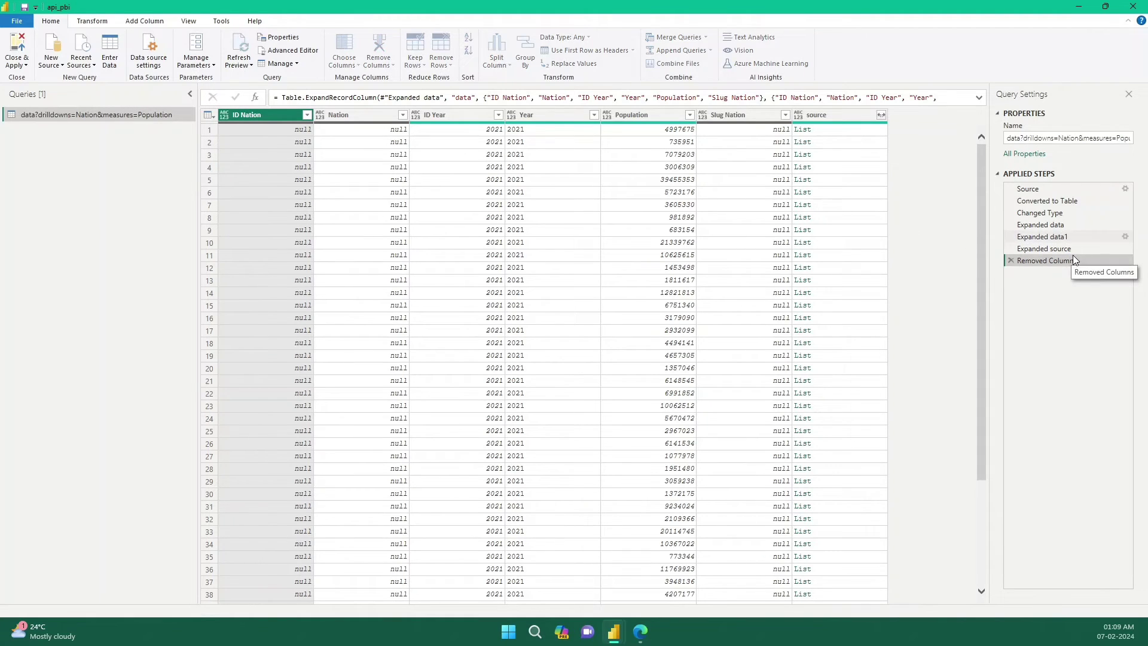
{"action": "left_click", "coordinate": [1080, 248]}
{"action": "left_click", "coordinate": [881, 116]}
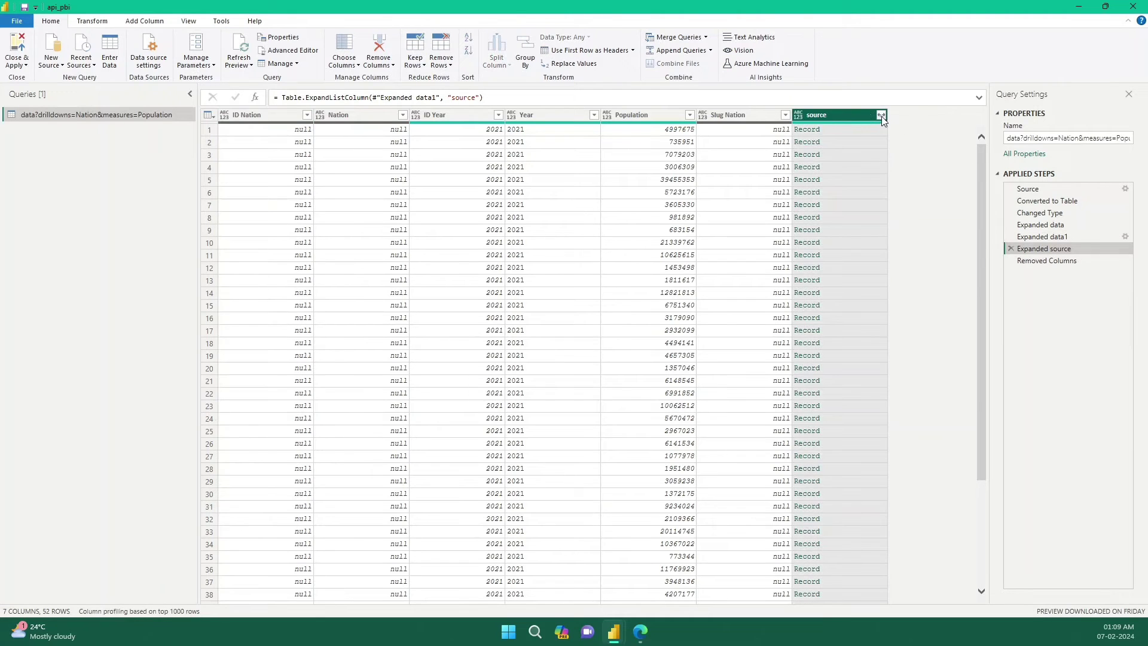
{"action": "left_click", "coordinate": [882, 115]}
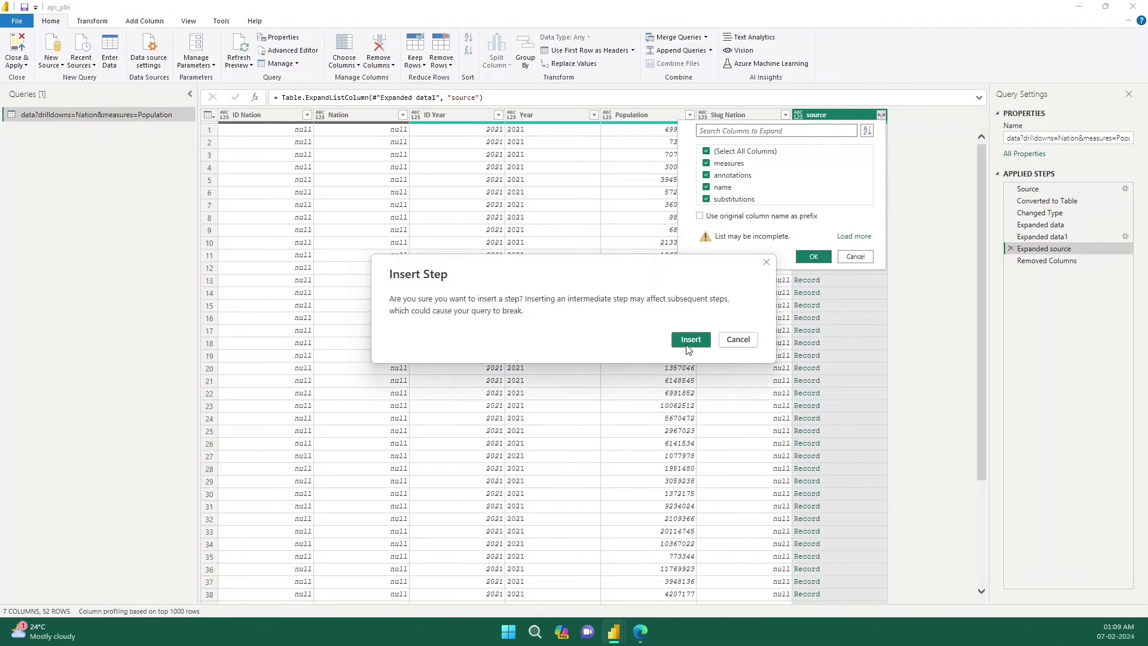
{"action": "left_click", "coordinate": [691, 340]}
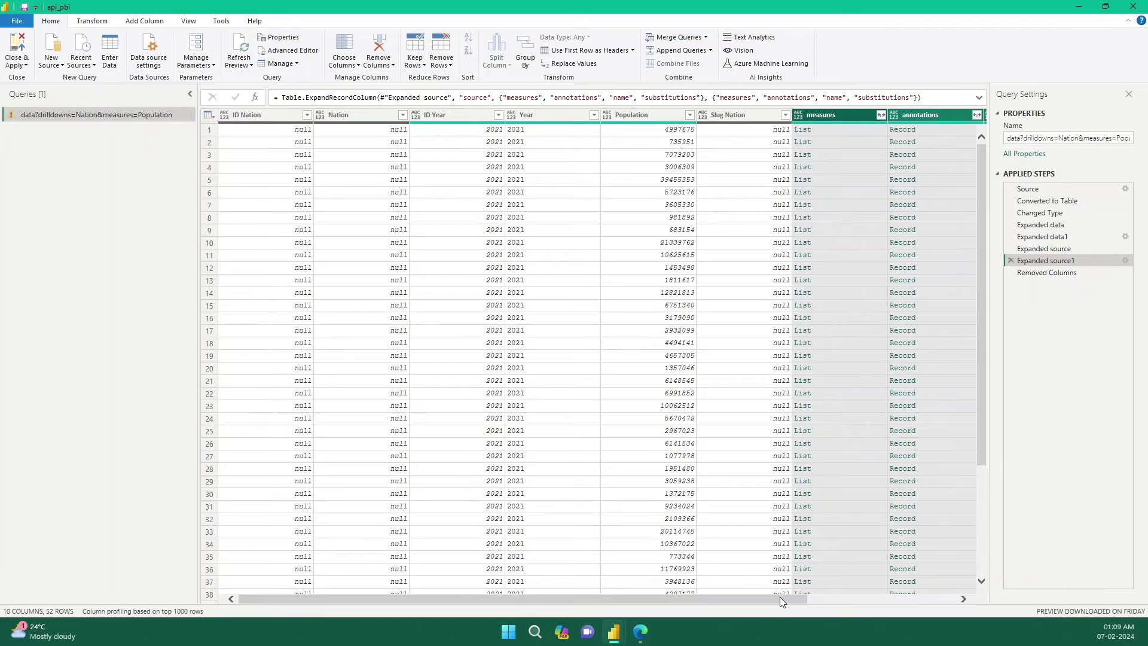
- Inspect the fields inside the annotations column, then close the list without expanding it
{"action": "left_click_drag", "start_coordinate": [780, 597], "coordinate": [928, 598]}
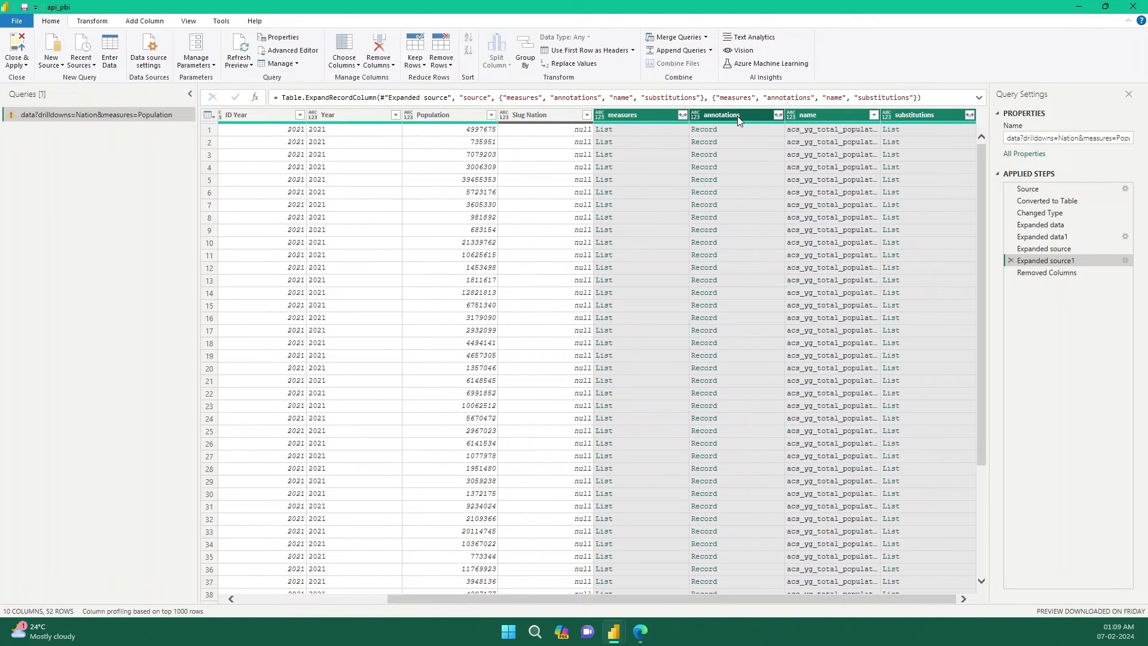
{"action": "left_click", "coordinate": [714, 120]}
{"action": "left_click", "coordinate": [776, 117]}
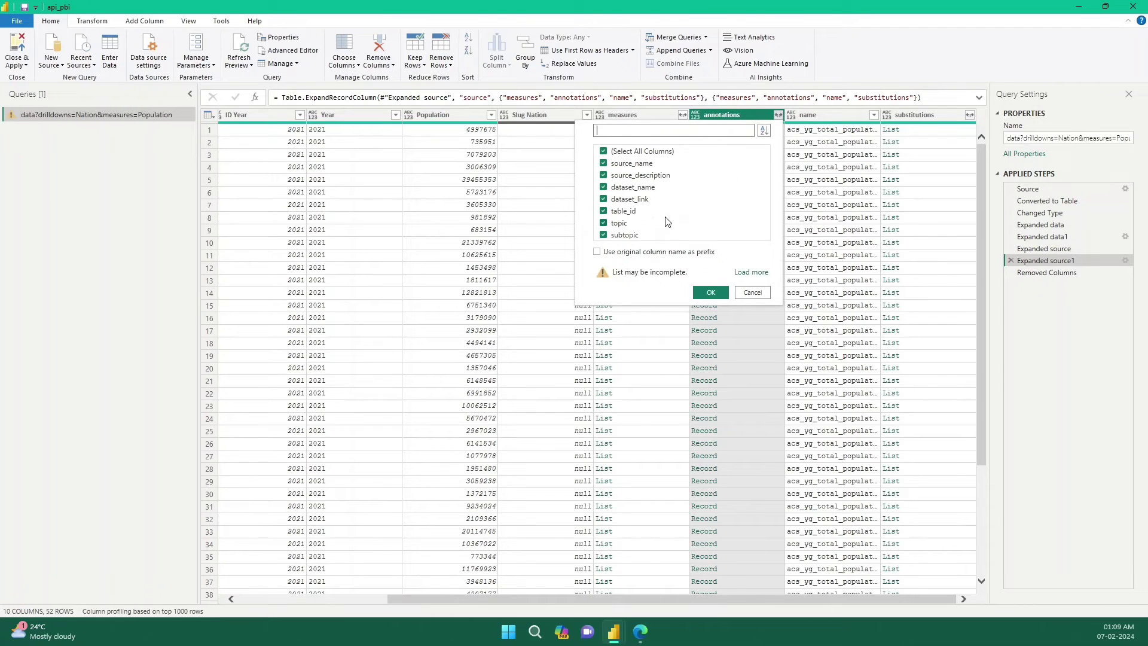
{"action": "left_click", "coordinate": [752, 292]}
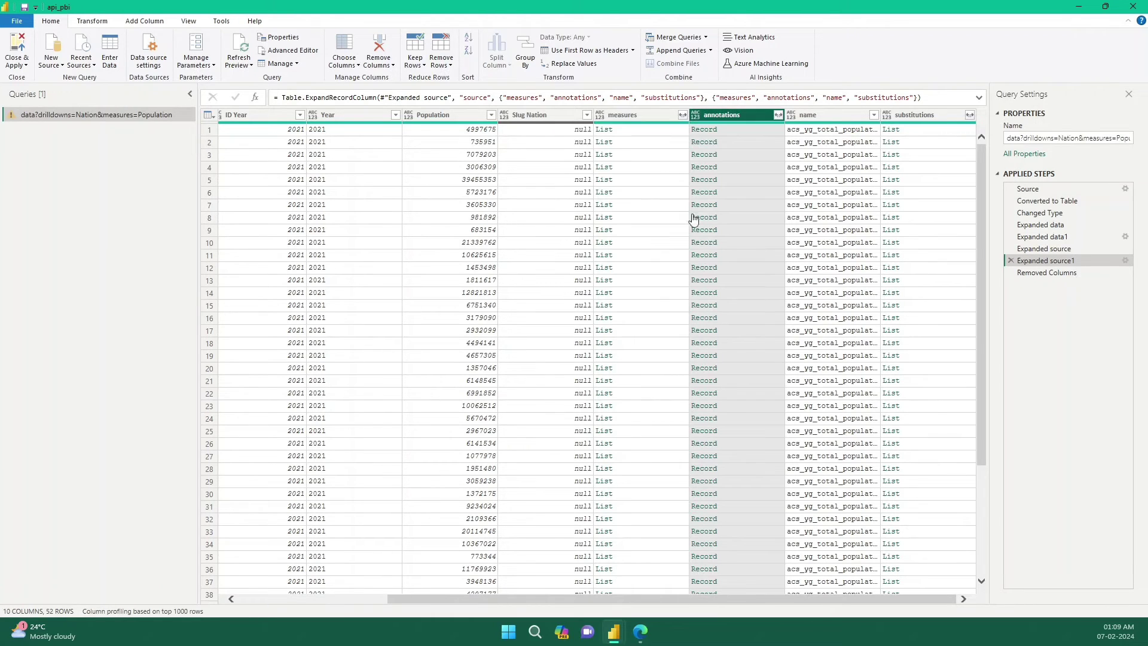
- At the Expanded data step, expand the data records into State, ID State, Year and Population as an inserted step
{"action": "left_click", "coordinate": [1033, 212]}
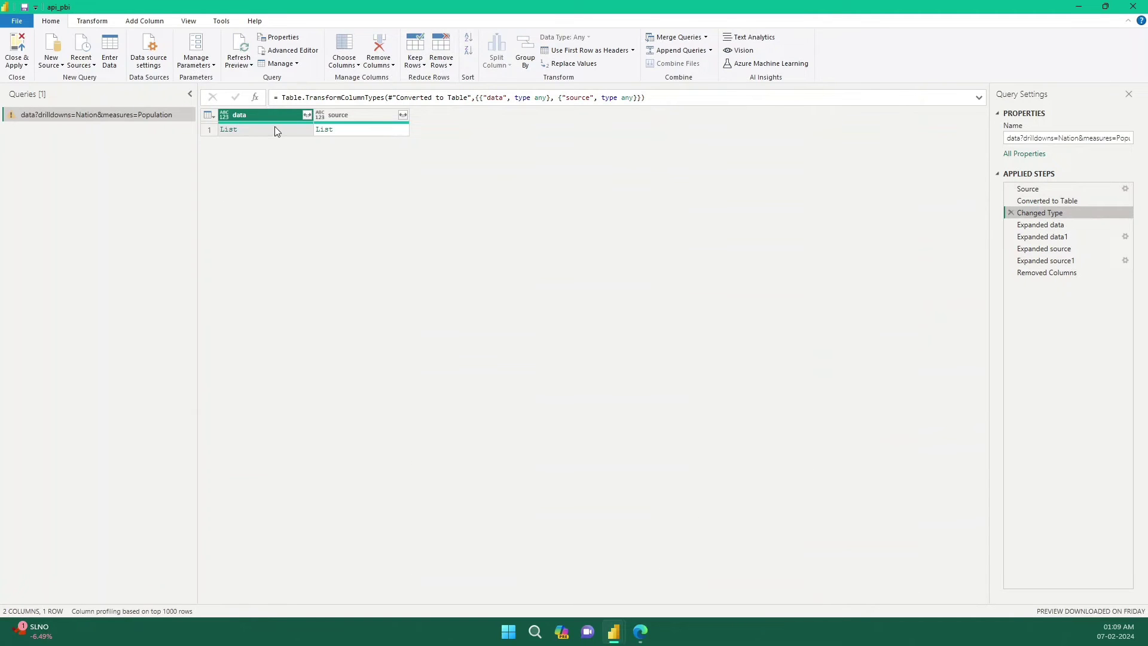
{"action": "left_click", "coordinate": [274, 127]}
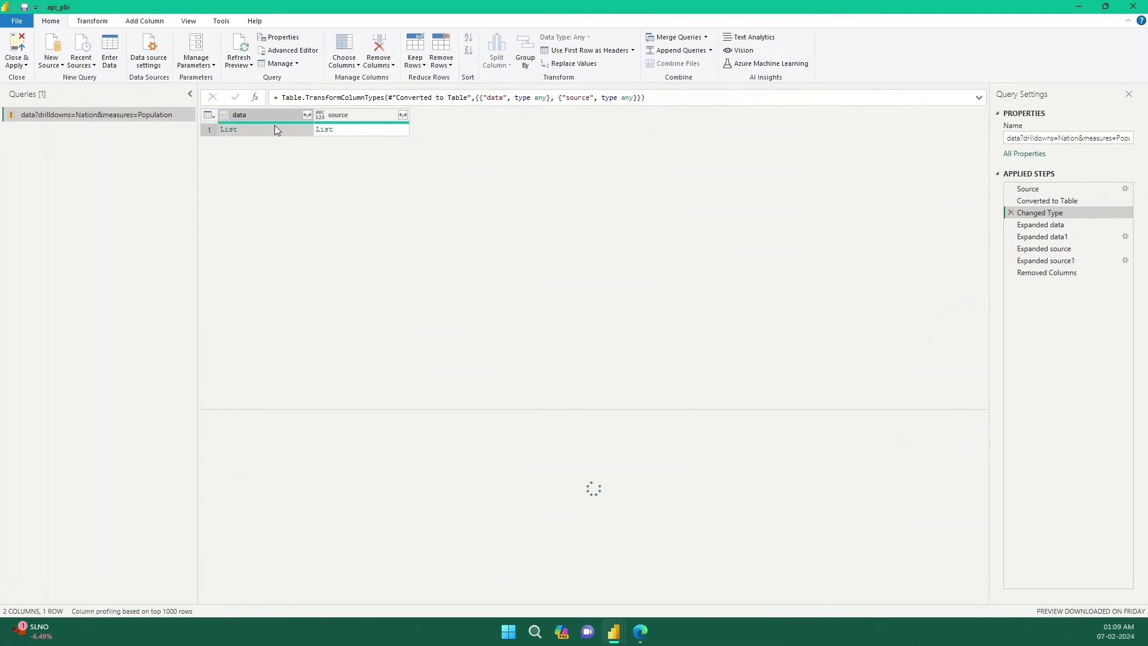
{"action": "left_click", "coordinate": [1115, 227]}
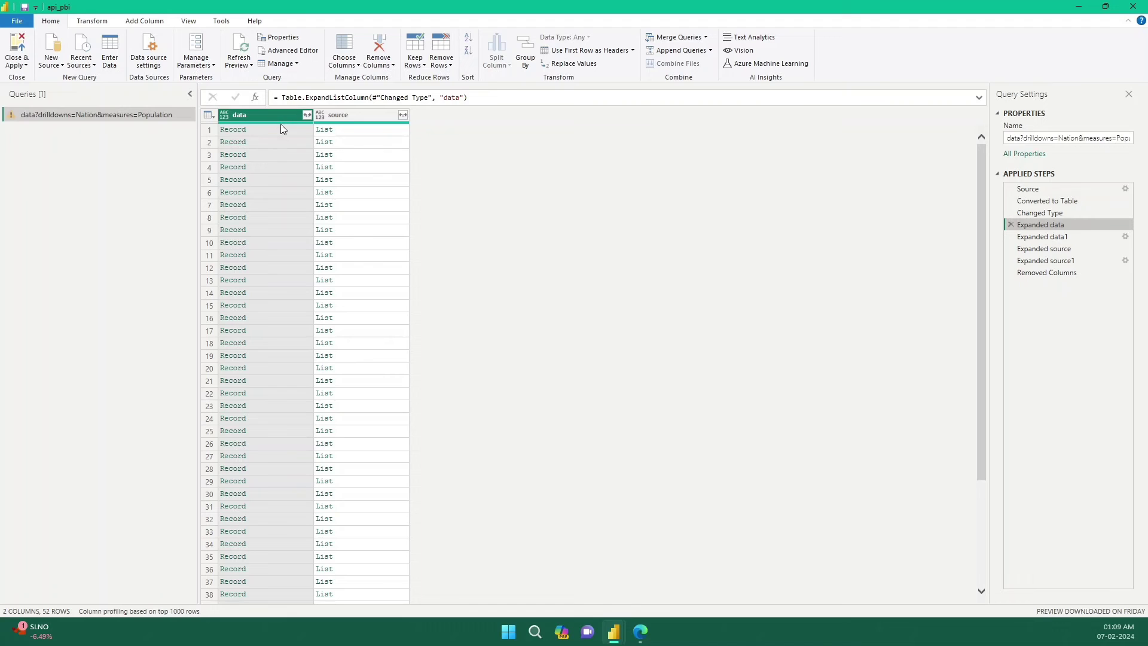
{"action": "left_click", "coordinate": [275, 130]}
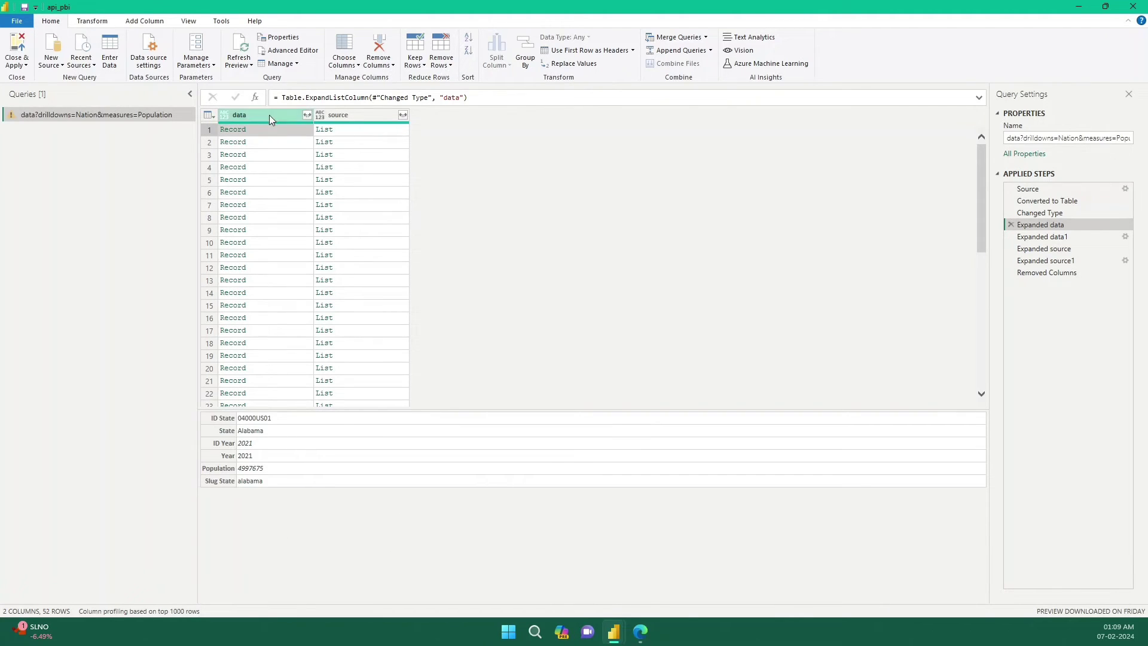
{"action": "left_click", "coordinate": [269, 114]}
{"action": "left_click", "coordinate": [307, 116]}
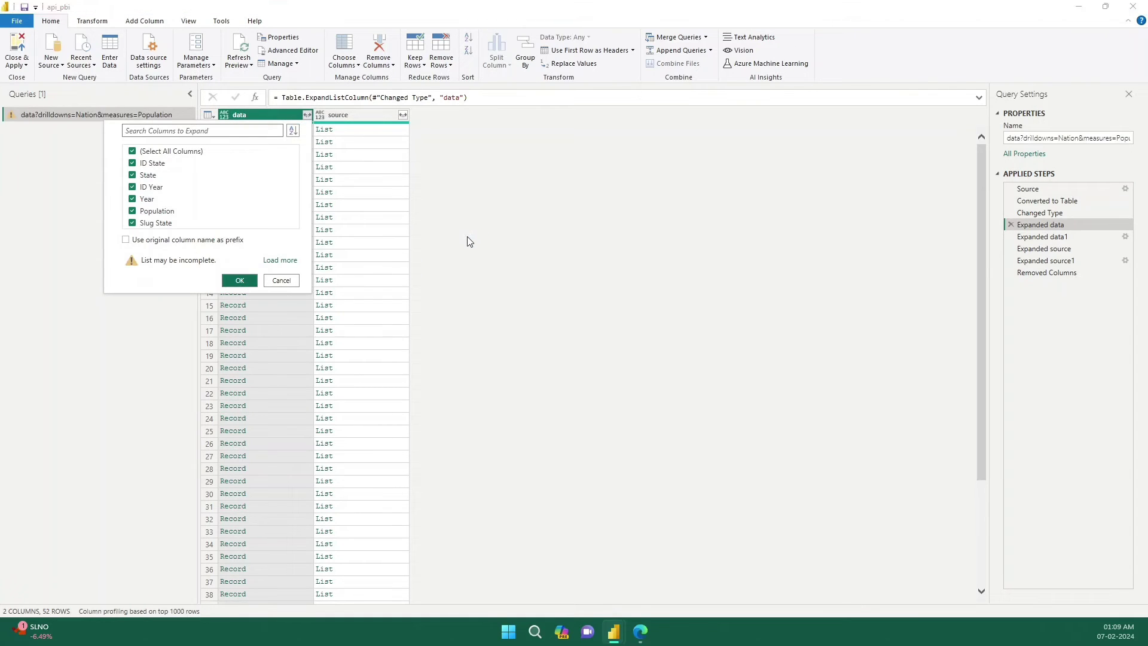
{"action": "left_click", "coordinate": [678, 344]}
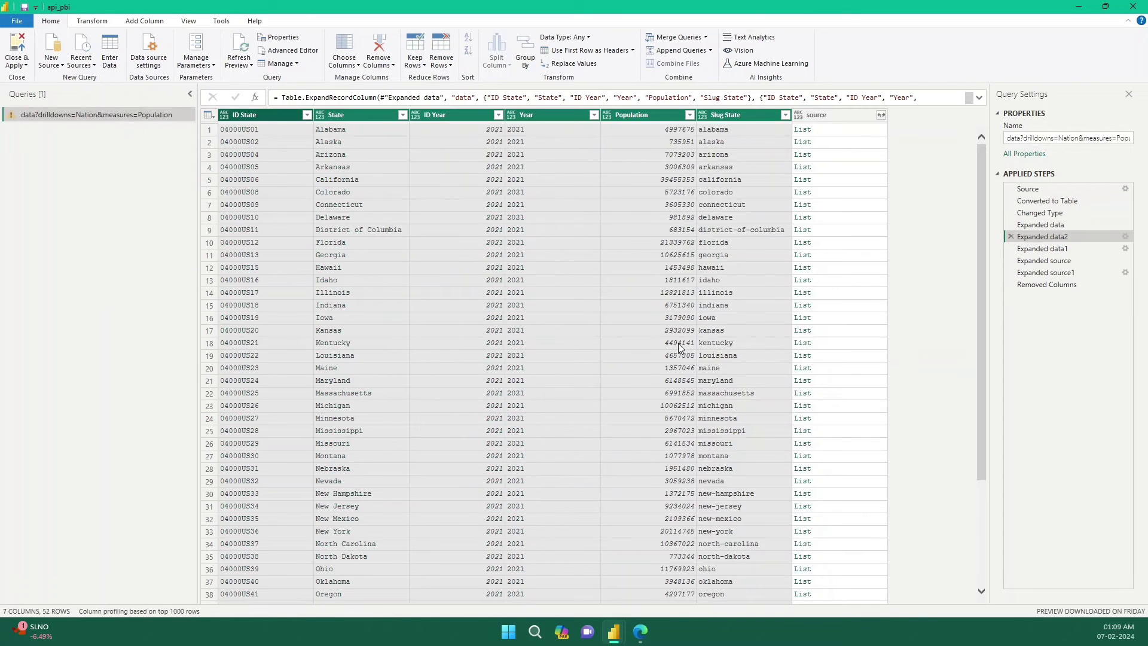
- Delete the now-erroring Expanded data1 step and every step after it
{"action": "left_click", "coordinate": [1018, 250]}
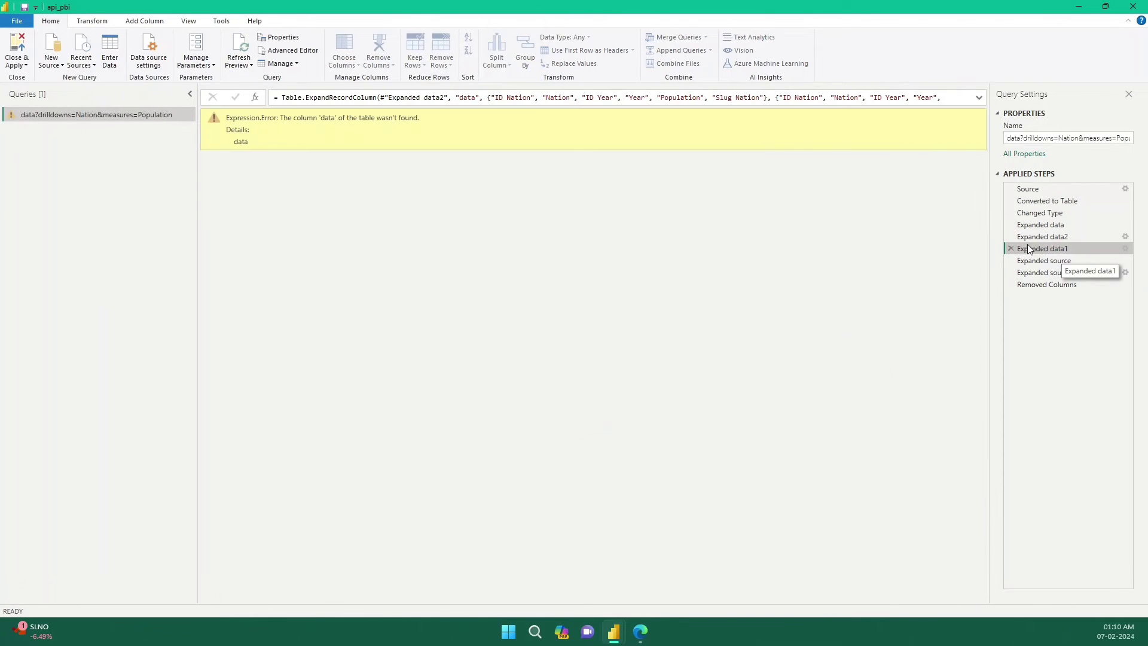
{"action": "right_click", "coordinate": [1033, 251]}
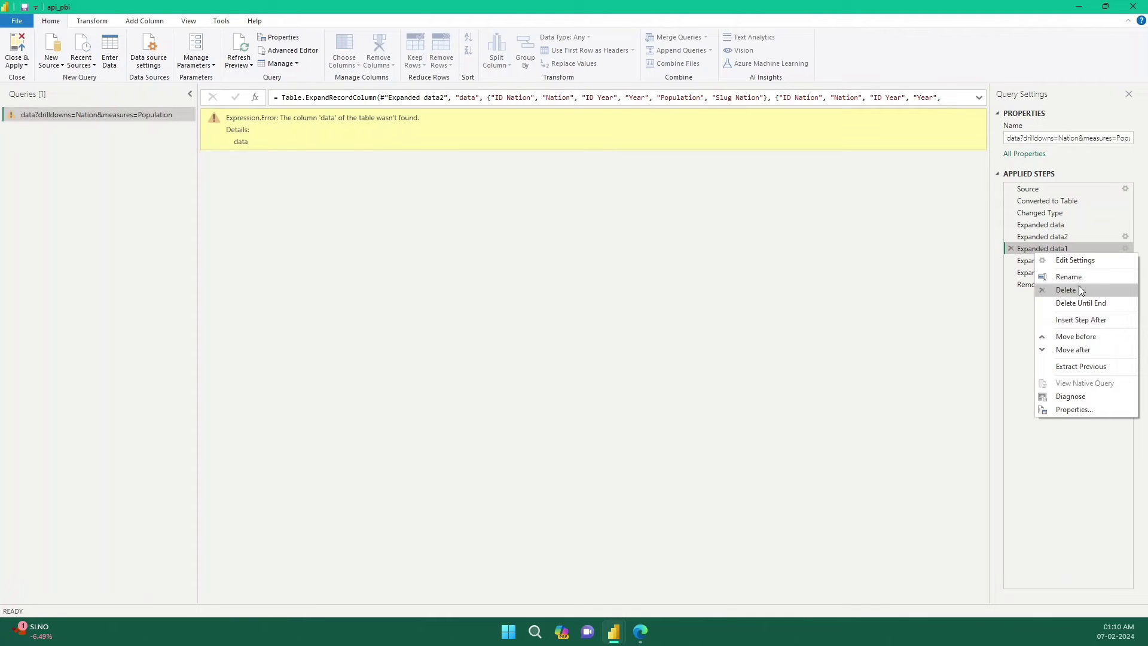
{"action": "left_click", "coordinate": [1081, 304]}
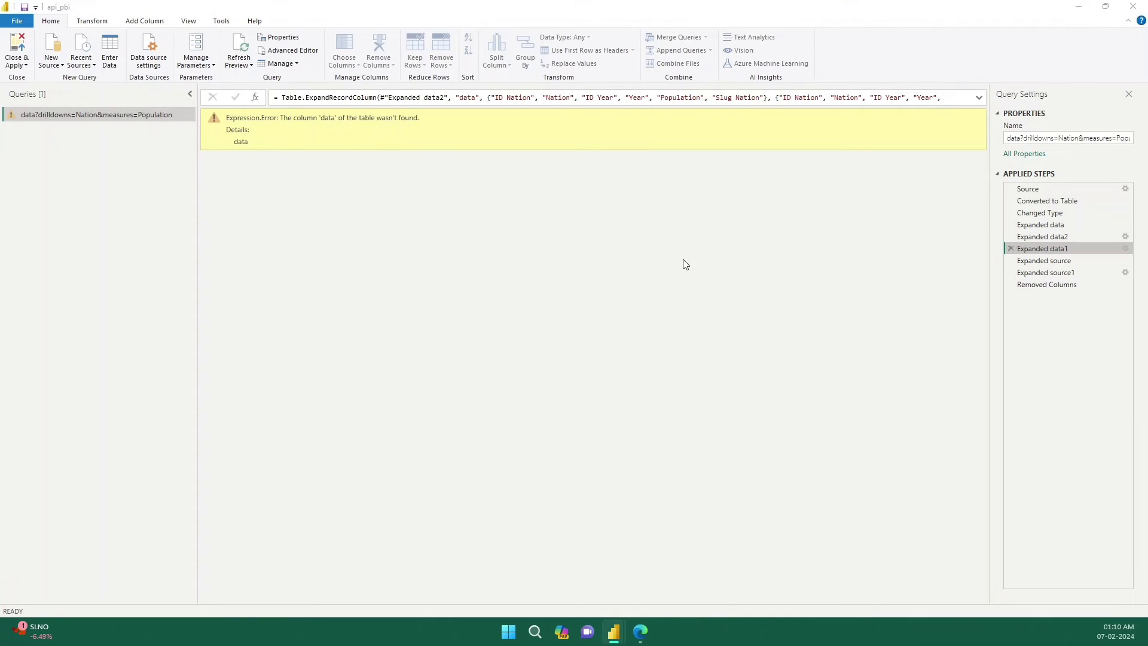
- Confirm the step deletion and check which years the Year column contains, leaving the filter unchanged
{"action": "left_click", "coordinate": [690, 339]}
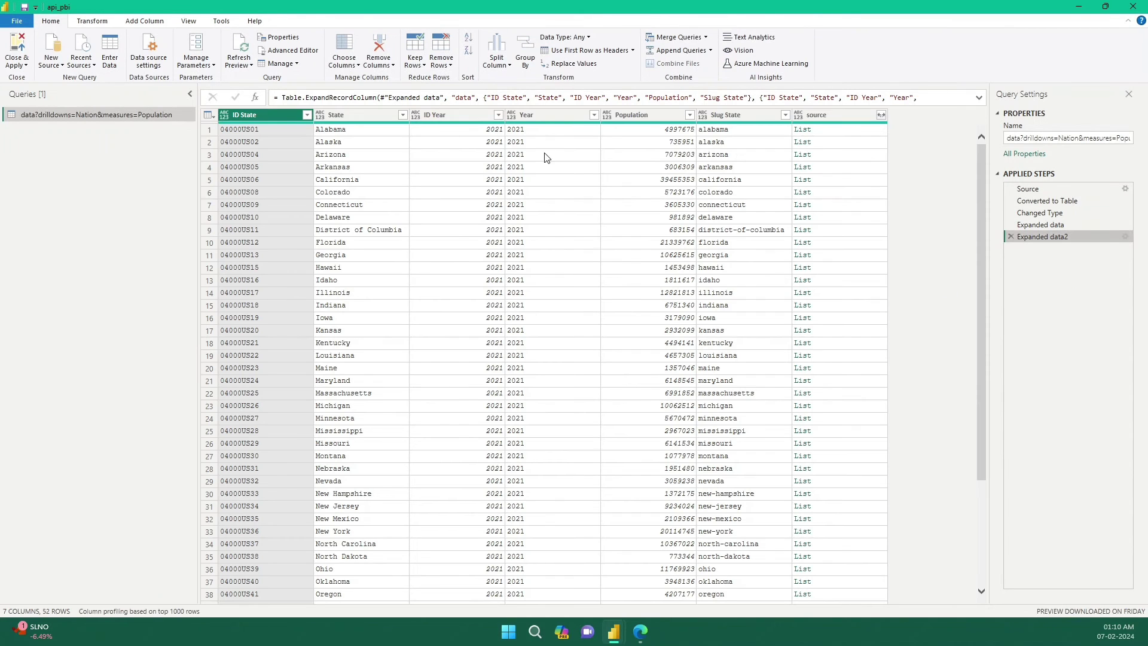
{"action": "left_click", "coordinate": [558, 114]}
{"action": "left_click", "coordinate": [593, 115]}
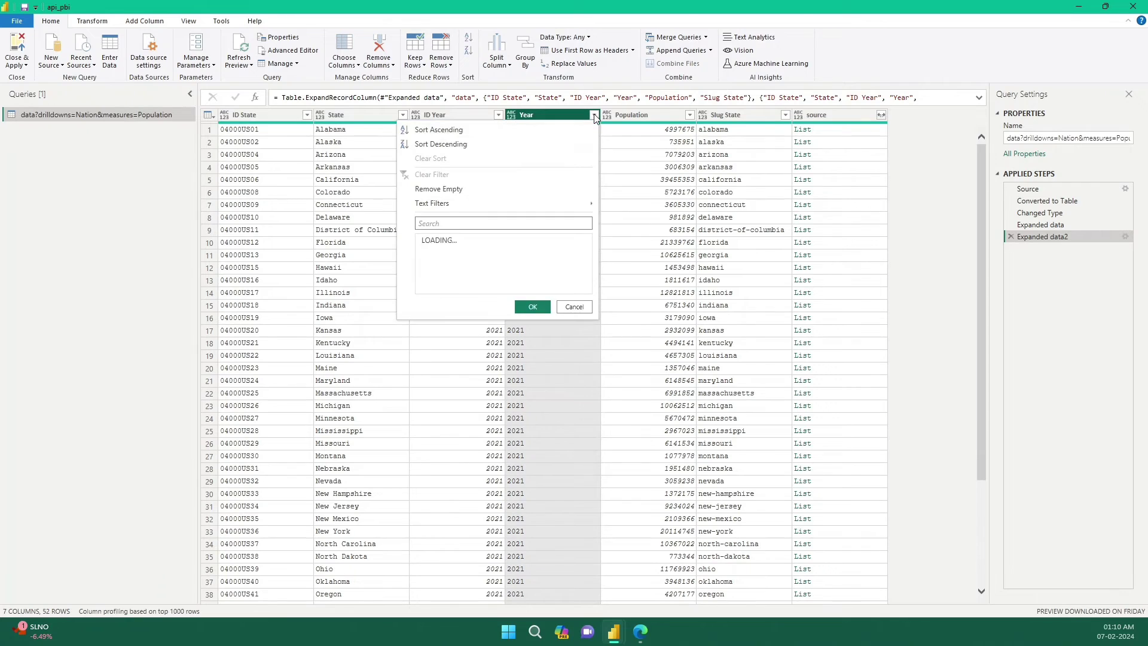
{"action": "left_click", "coordinate": [574, 307]}
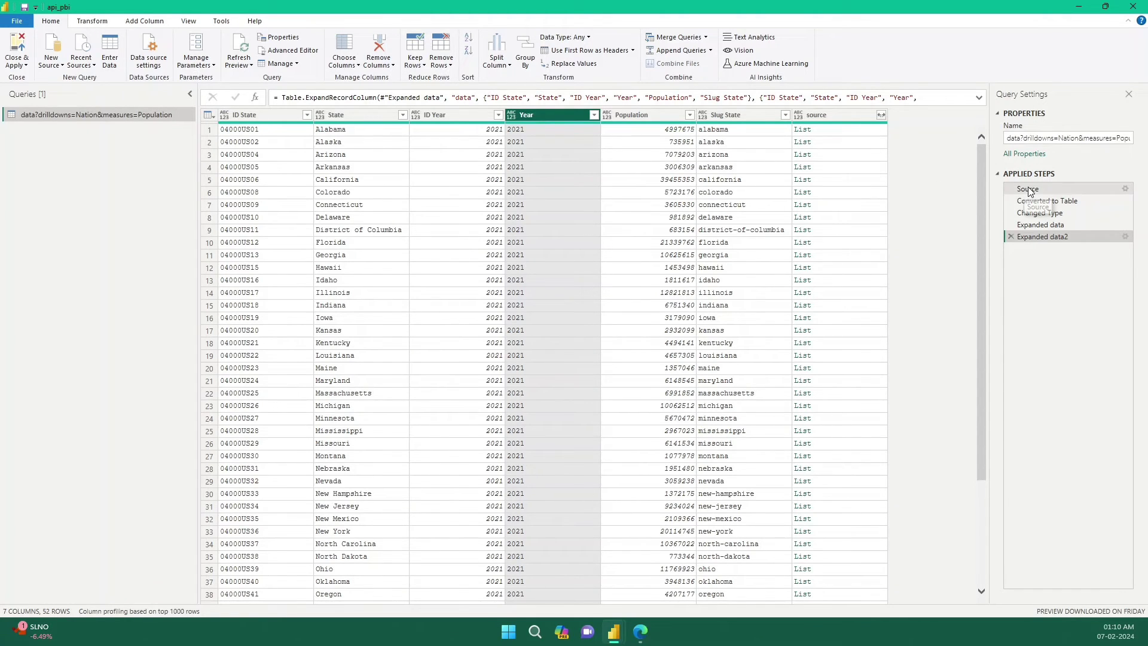
- Edit the Source URL to drop the year=latest part and the trailing & after measures=Population
{"action": "left_click", "coordinate": [1088, 190]}
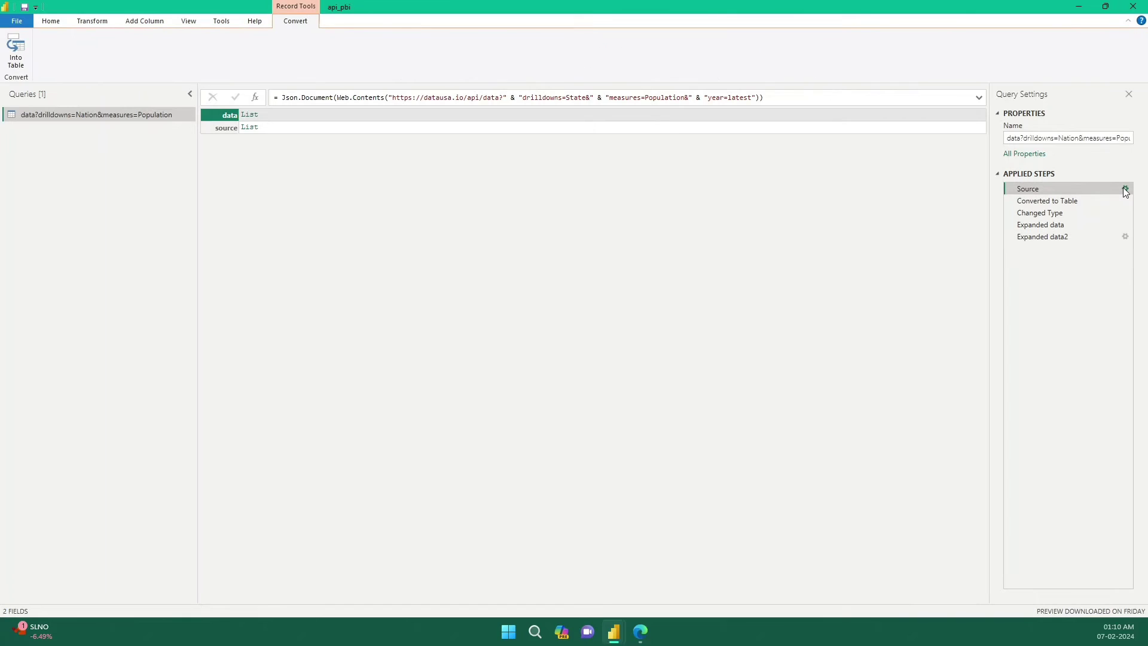
{"action": "left_click", "coordinate": [1124, 189]}
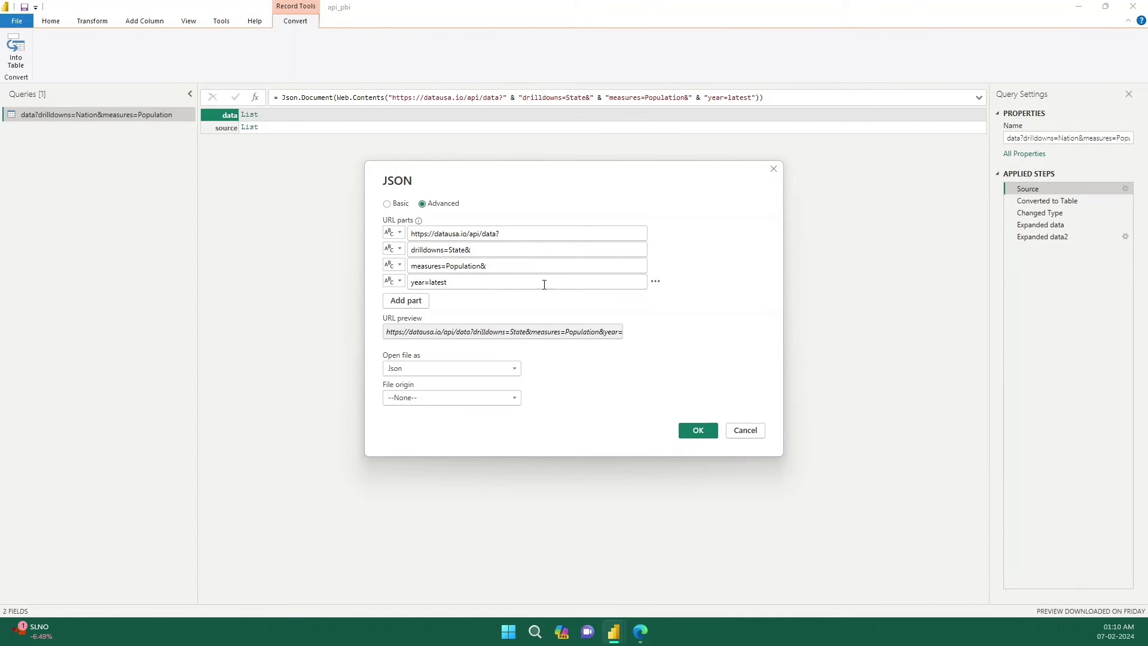
{"action": "left_click", "coordinate": [661, 285]}
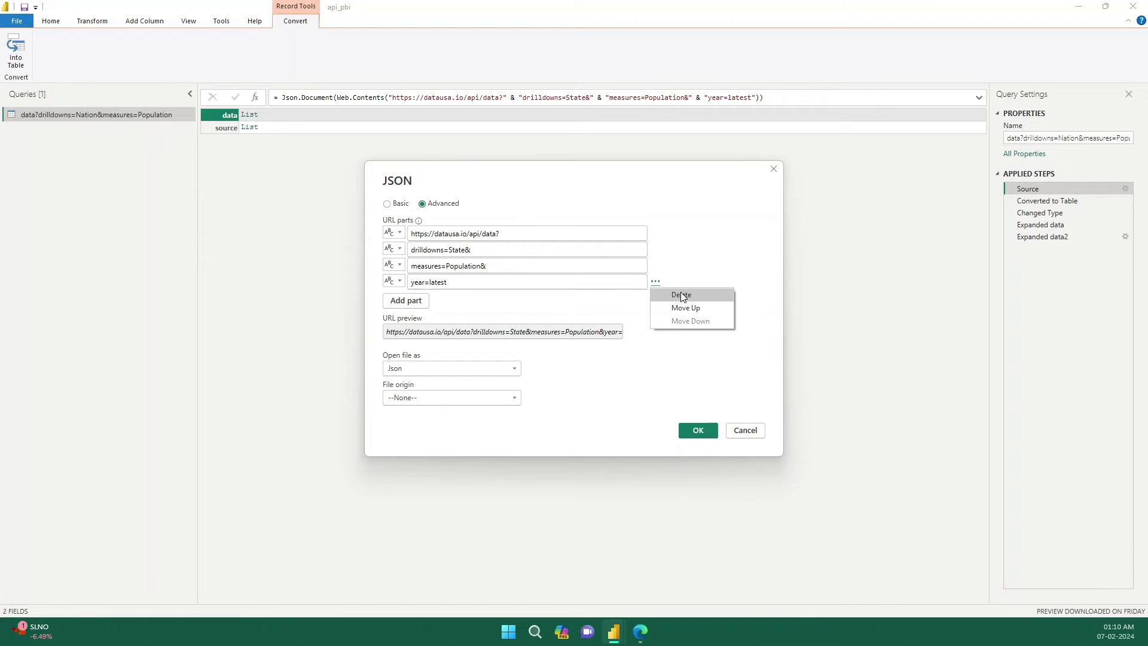
{"action": "left_click", "coordinate": [680, 292]}
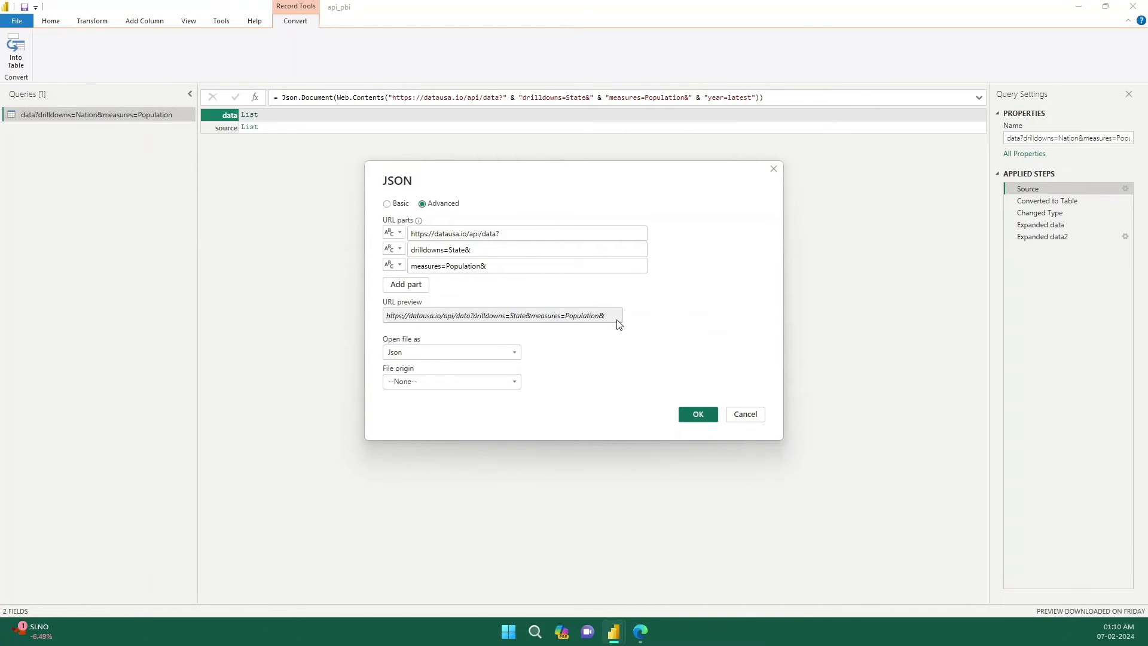
{"action": "left_click", "coordinate": [548, 267]}
{"action": "key", "text": "BackSpace"}
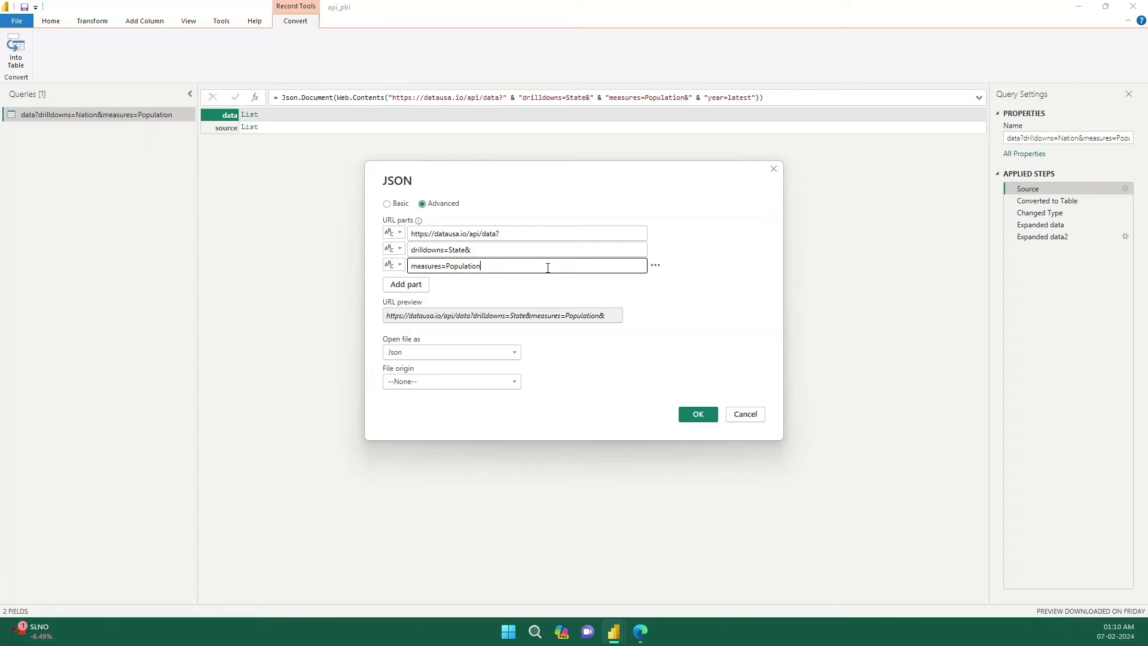
{"action": "left_click", "coordinate": [699, 413]}
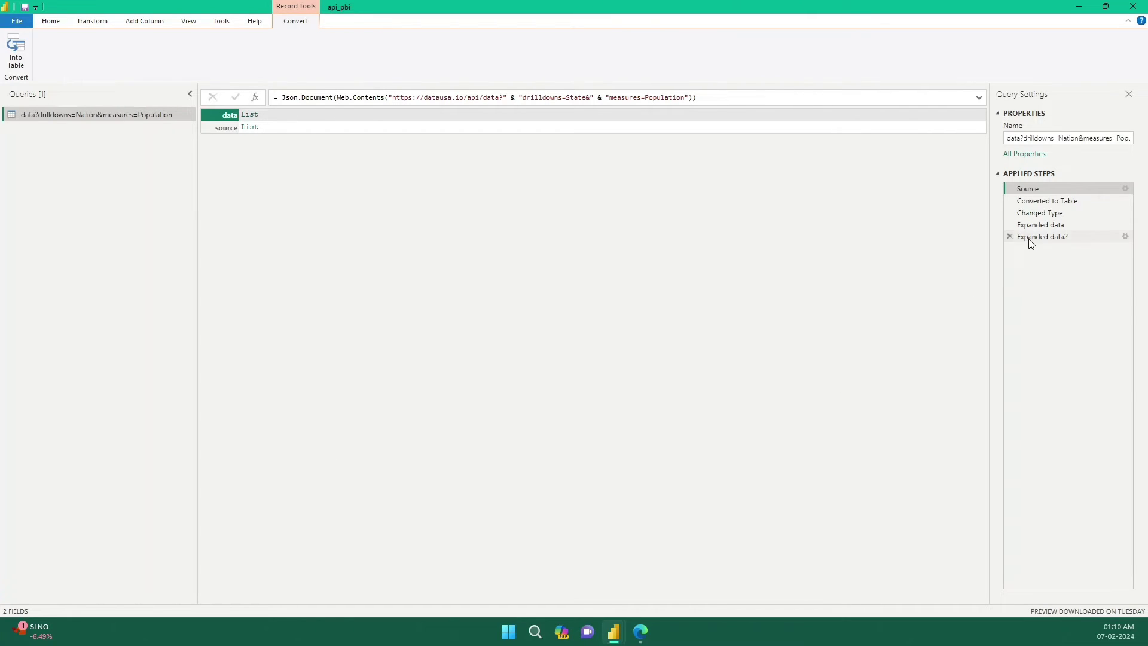
{"action": "left_click", "coordinate": [1054, 228]}
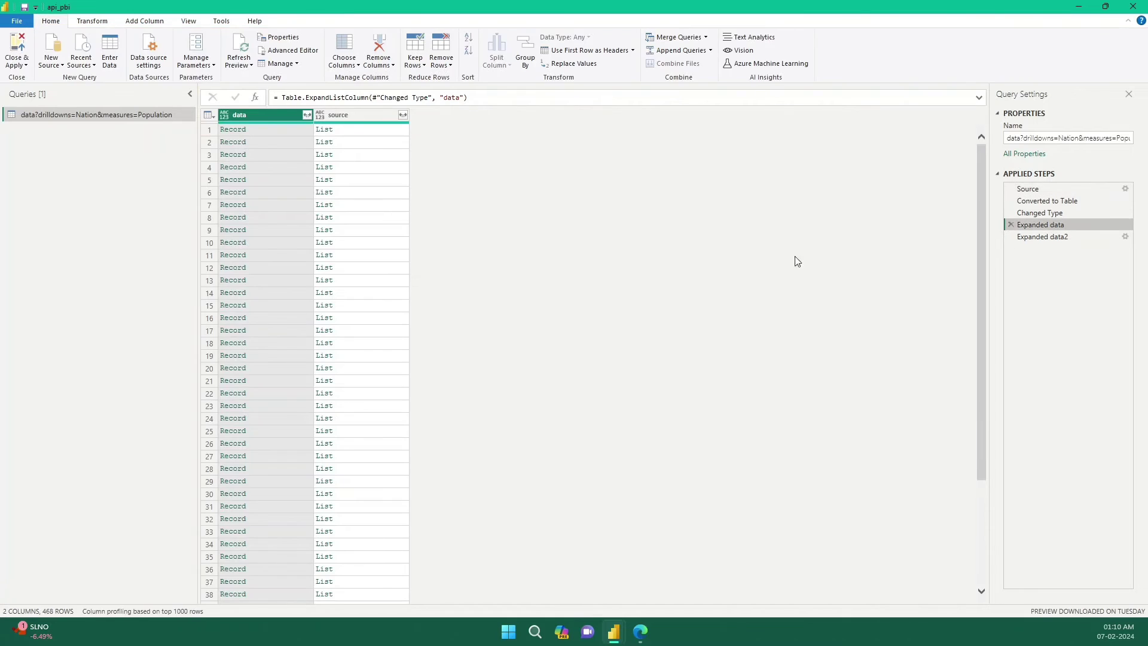
{"action": "left_click", "coordinate": [1043, 237]}
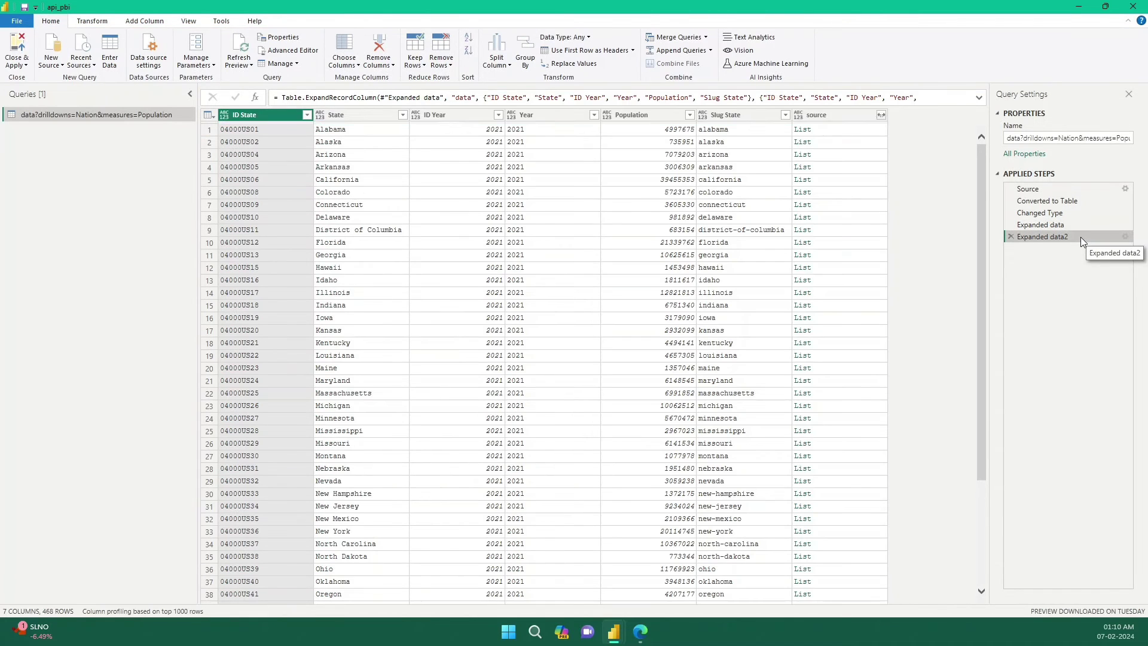
{"action": "left_click", "coordinate": [568, 115]}
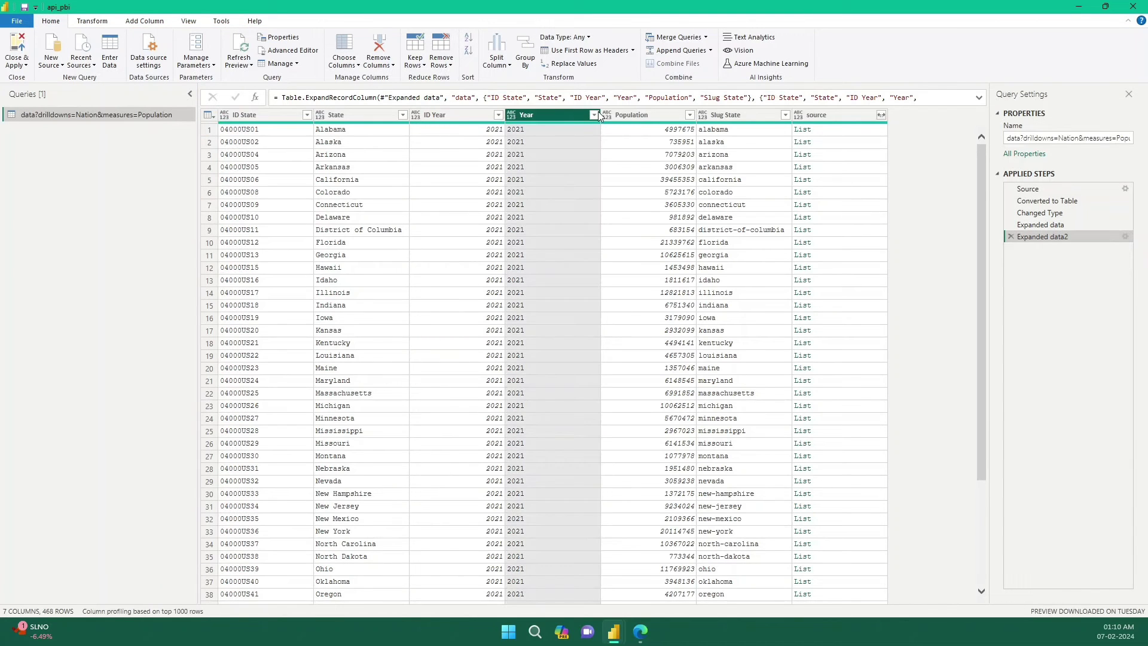
{"action": "left_click", "coordinate": [594, 116]}
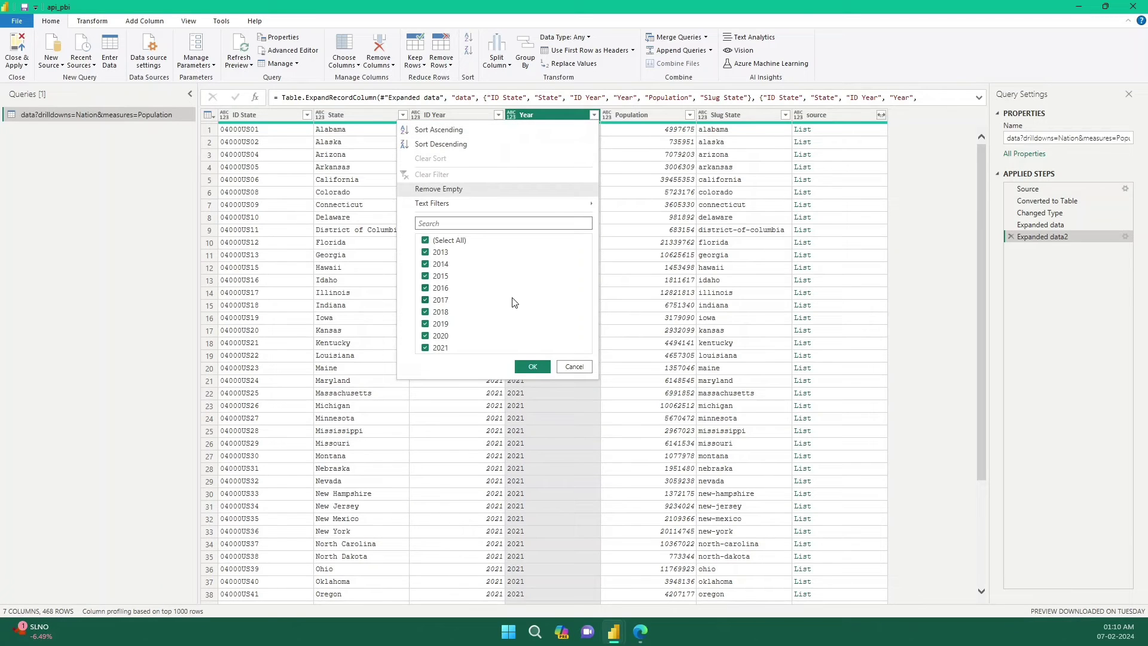
{"action": "left_click", "coordinate": [573, 367]}
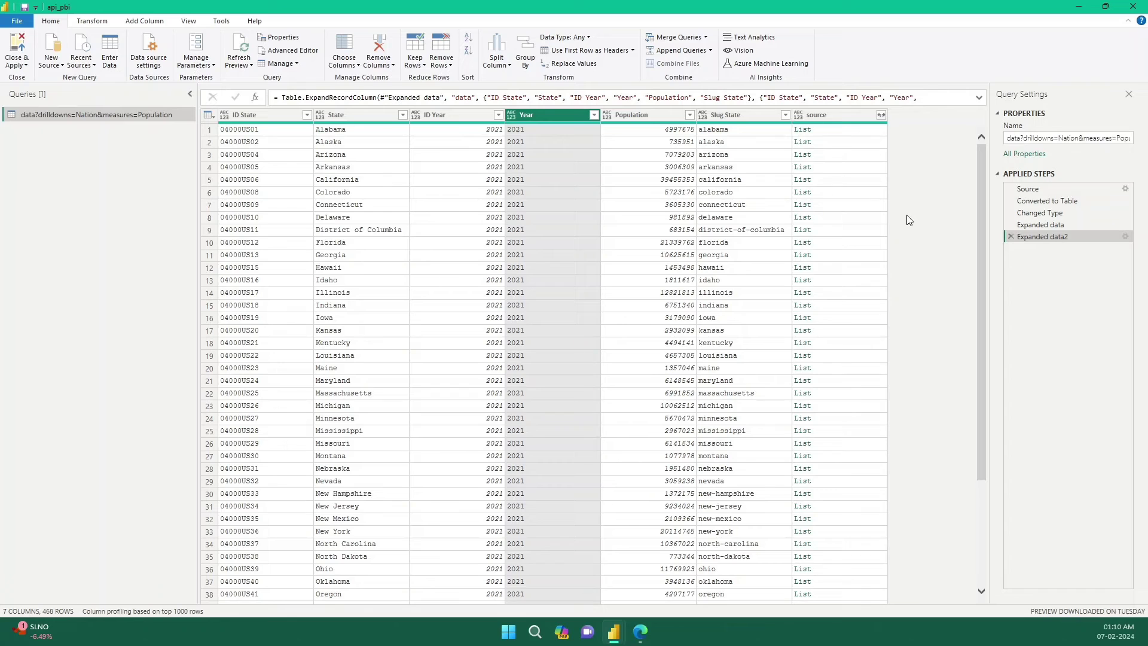
- Remove the source column and detect data types across all six remaining columns
{"action": "left_click", "coordinate": [237, 115]}
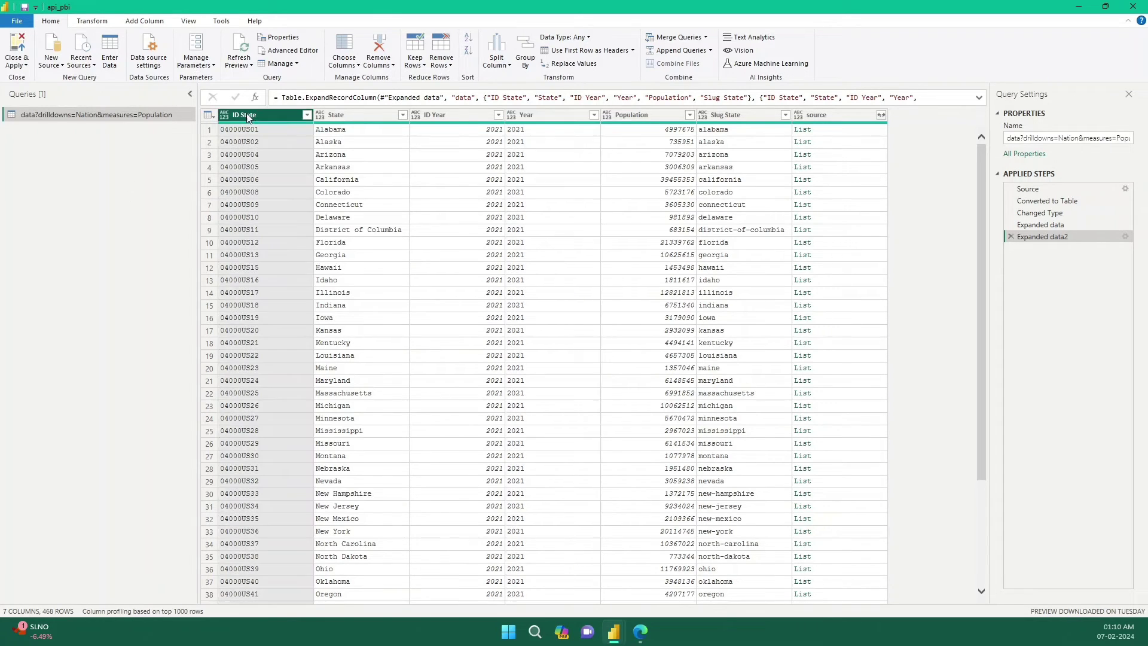
{"action": "left_click", "coordinate": [830, 119]}
{"action": "right_click", "coordinate": [830, 118]}
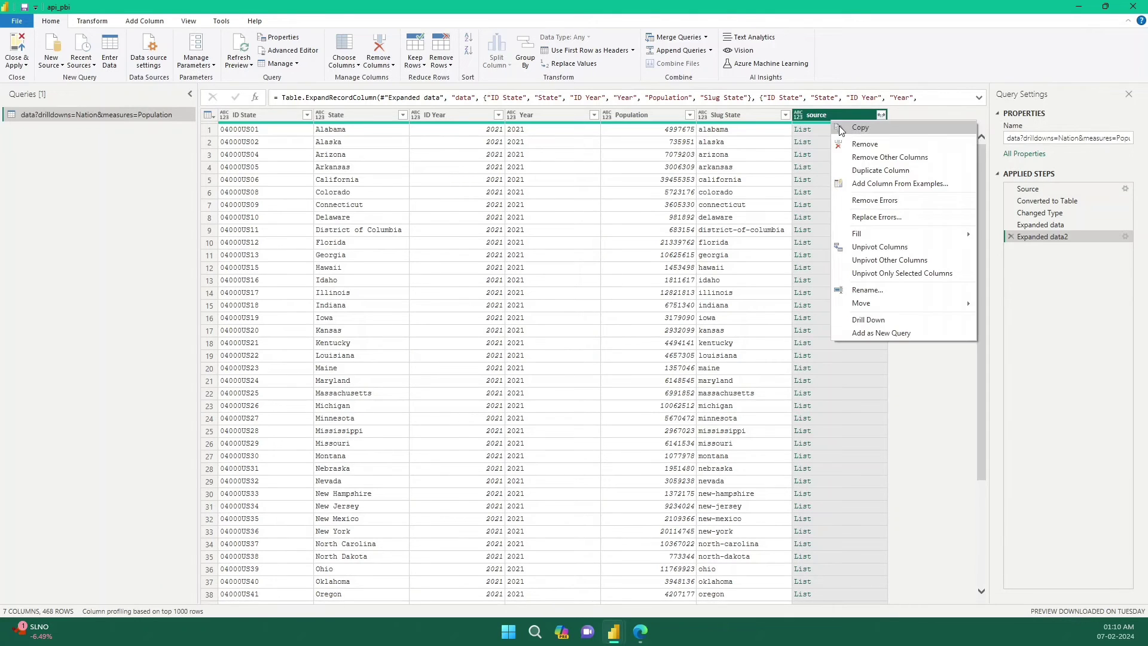
{"action": "left_click", "coordinate": [862, 145]}
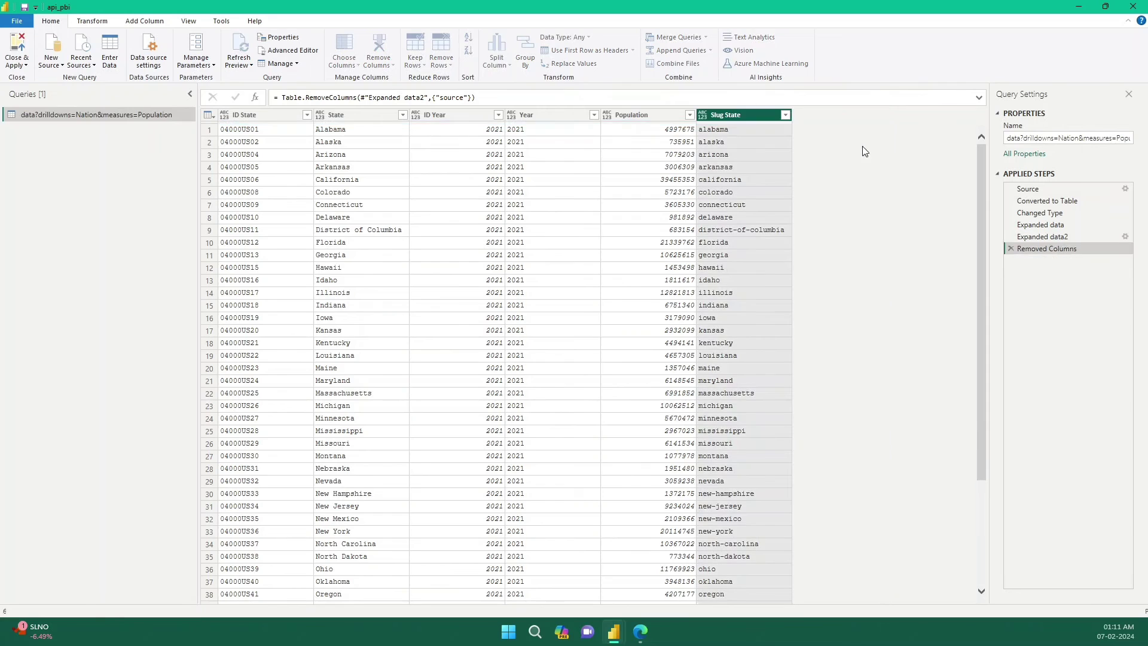
{"action": "left_click", "coordinate": [263, 114]}
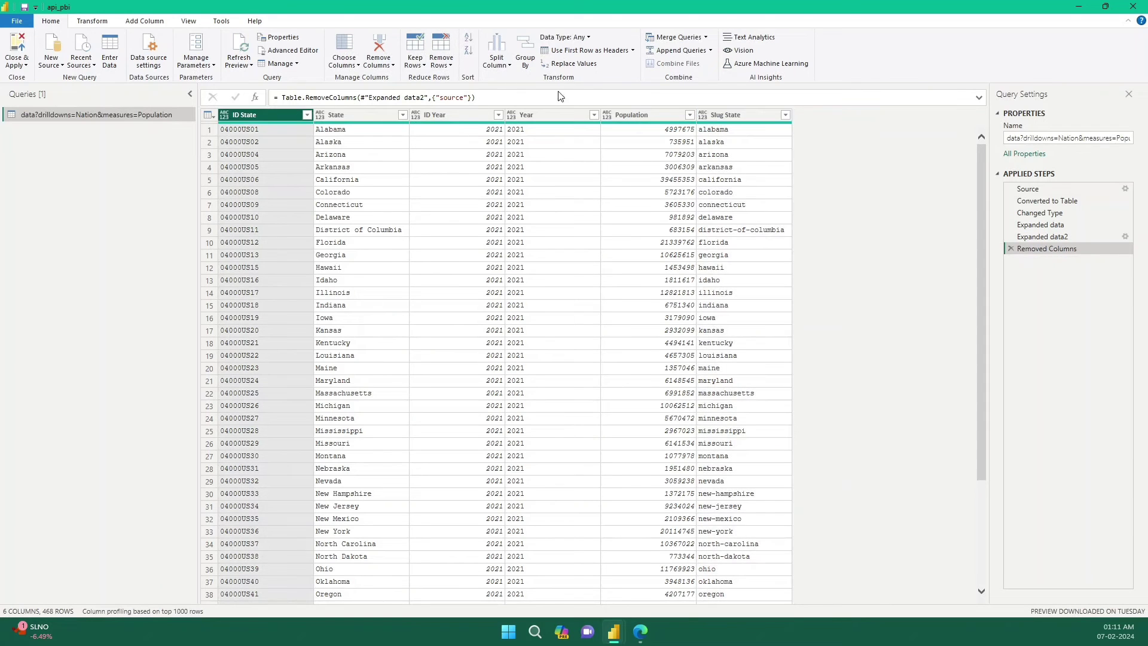
{"action": "left_click", "coordinate": [748, 116], "text": "shift"}
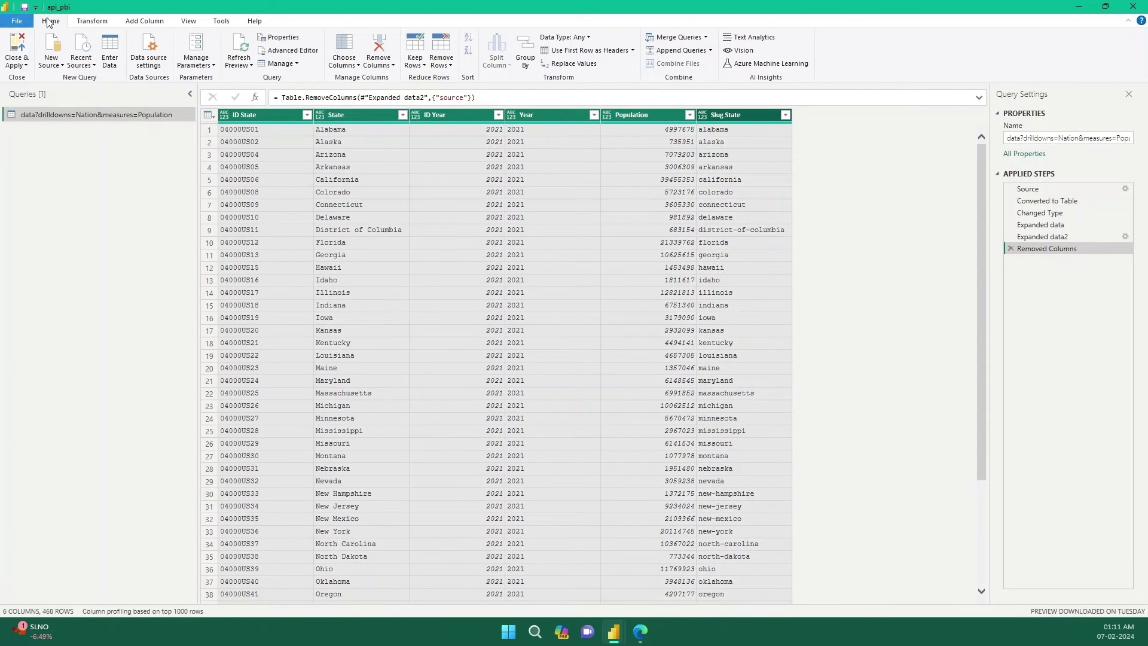
{"action": "left_click", "coordinate": [85, 23]}
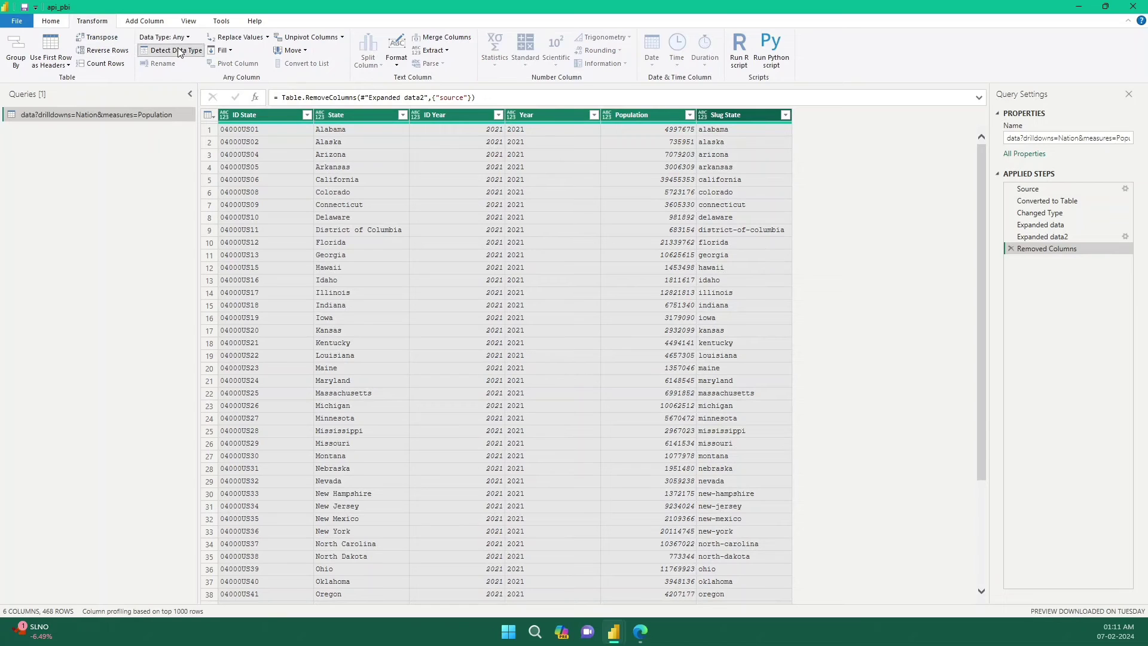
- Remove the ID Year, ID State and Slug State columns, keeping State, Year and Population
{"action": "left_click", "coordinate": [472, 119]}
{"action": "right_click", "coordinate": [472, 122]}
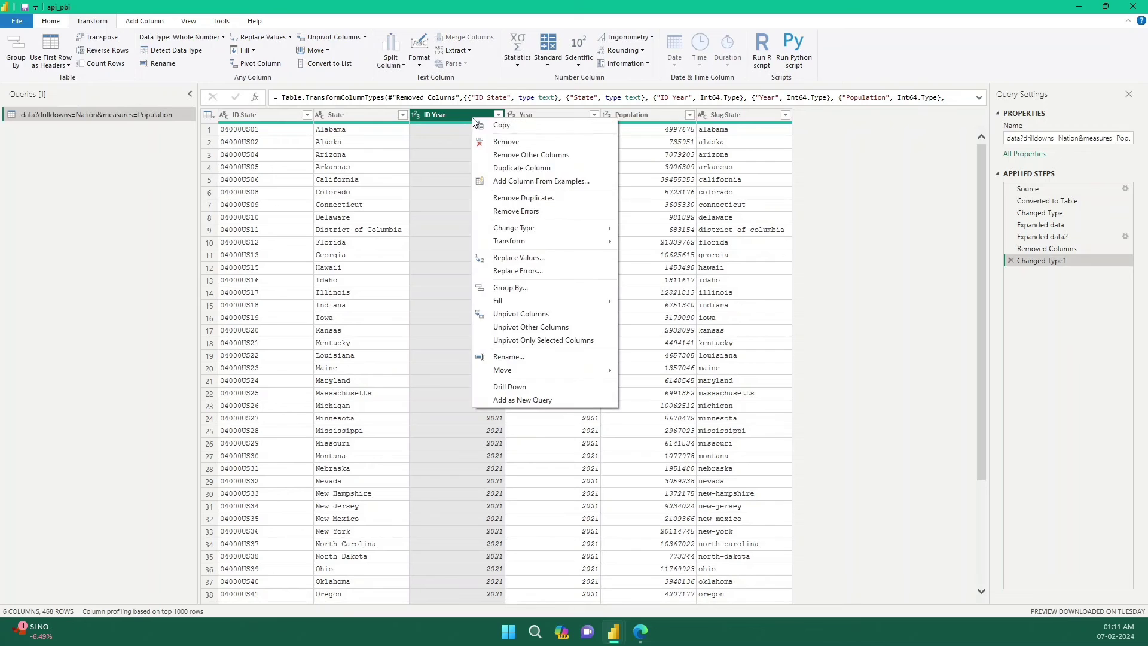
{"action": "left_click", "coordinate": [522, 141]}
{"action": "left_click", "coordinate": [271, 115]}
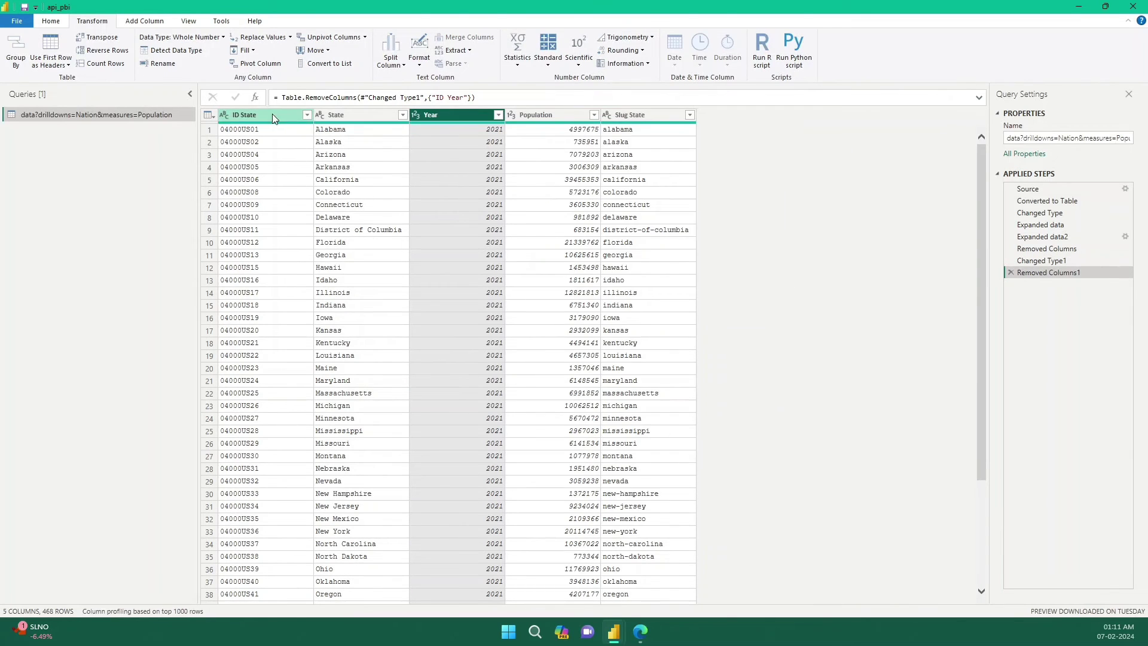
{"action": "right_click", "coordinate": [273, 118]}
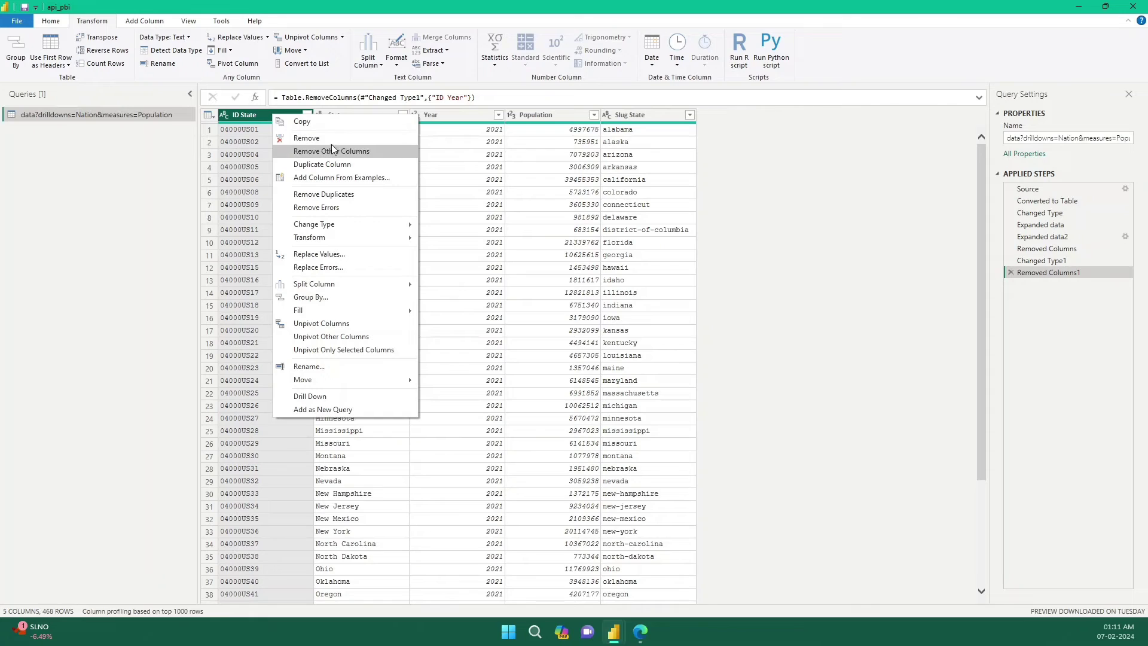
{"action": "key", "text": "Escape"}
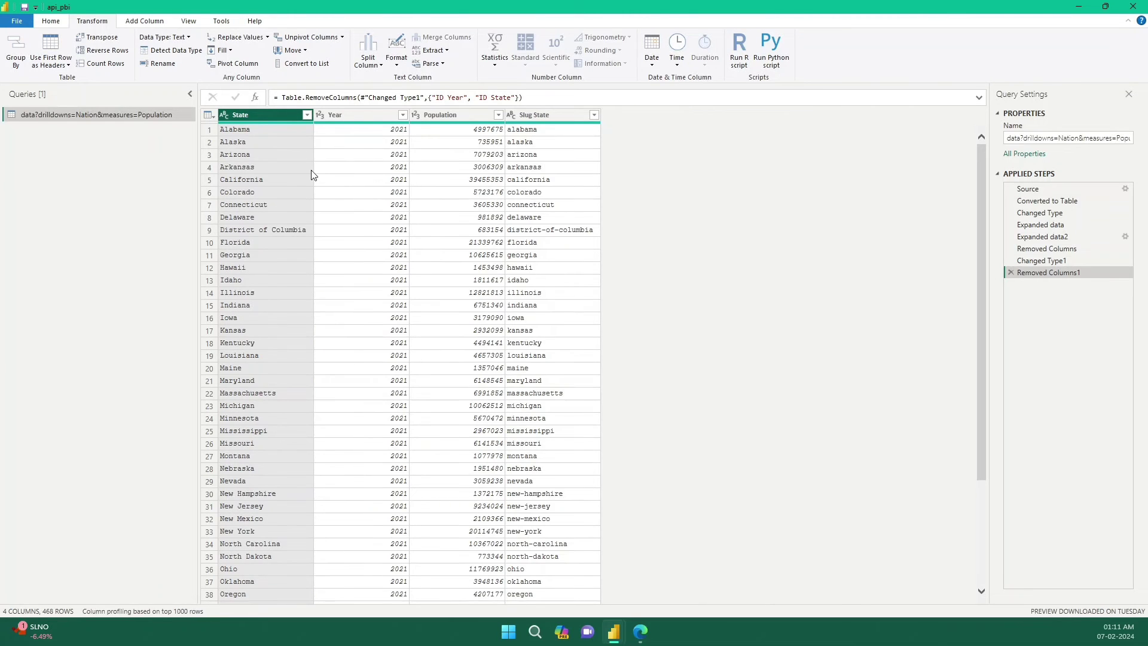
{"action": "left_click", "coordinate": [556, 115]}
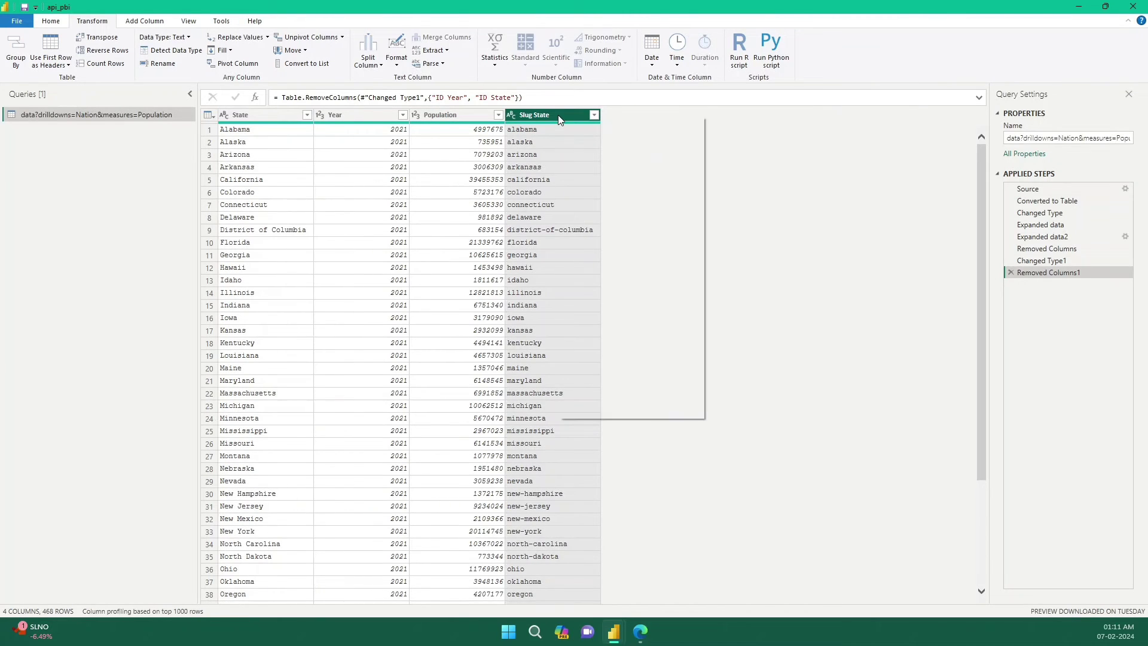
{"action": "left_click", "coordinate": [620, 142]}
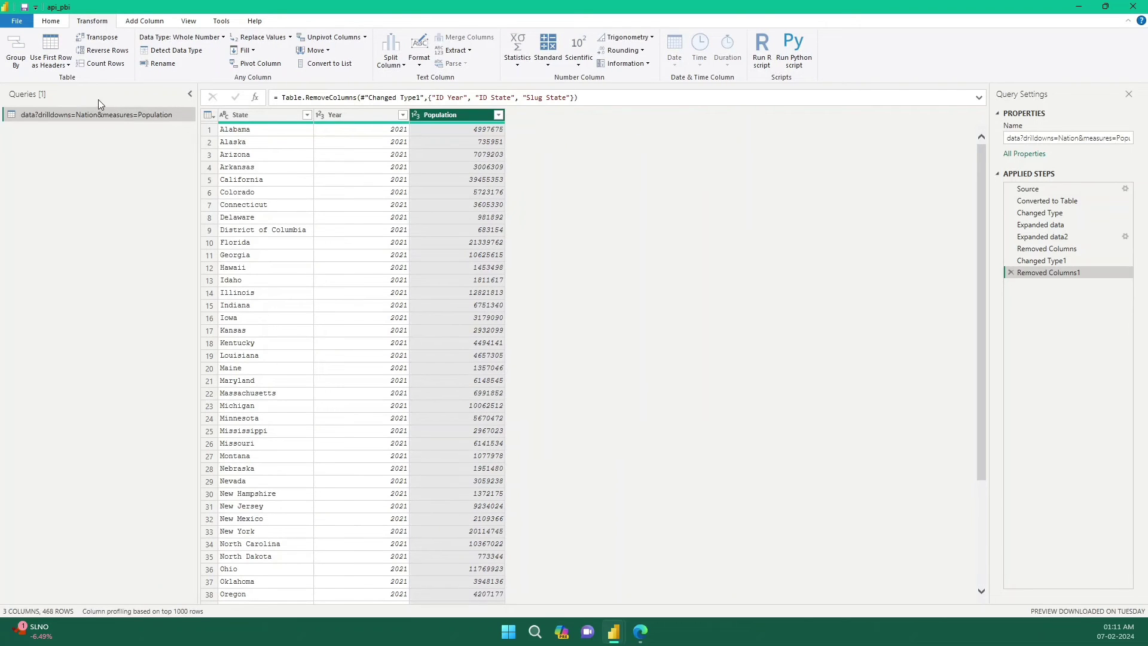
- Begin renaming the query, replacing the long API address with 'Us'
{"action": "double_click", "coordinate": [115, 116]}
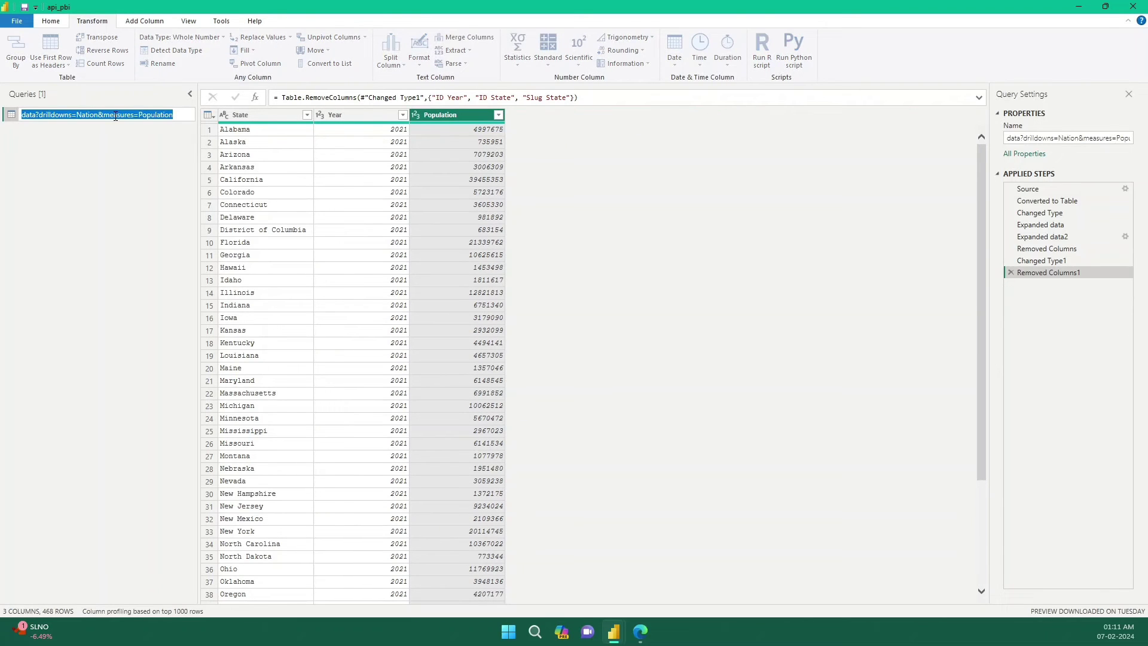
{"action": "type", "text": "Us"}
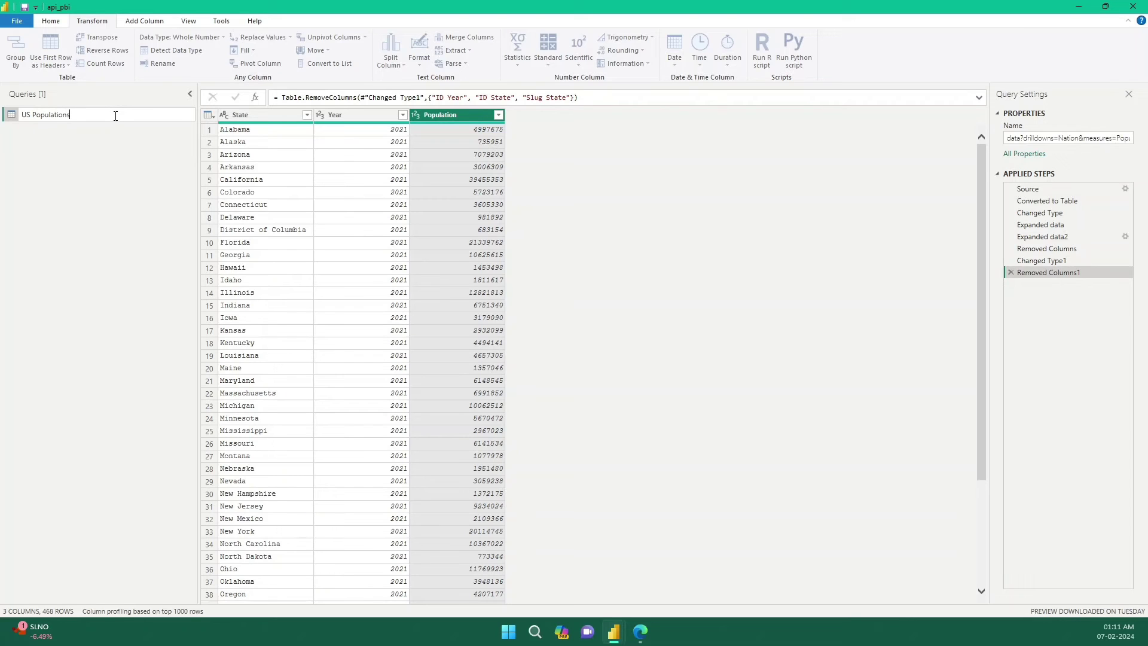
- Finish naming the query 'US Populations' and Close & Apply to load its 468 rows
{"action": "type", "text": "Populations"}
{"action": "key", "text": "Return"}
{"action": "left_click", "coordinate": [52, 22]}
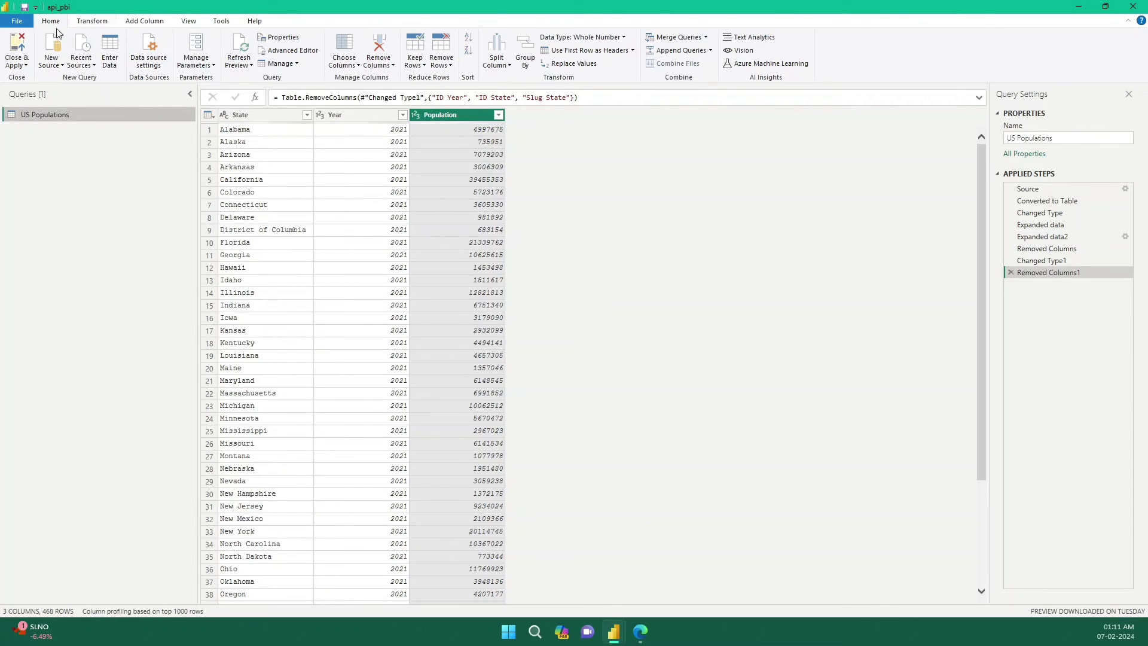
{"action": "left_click", "coordinate": [16, 62]}
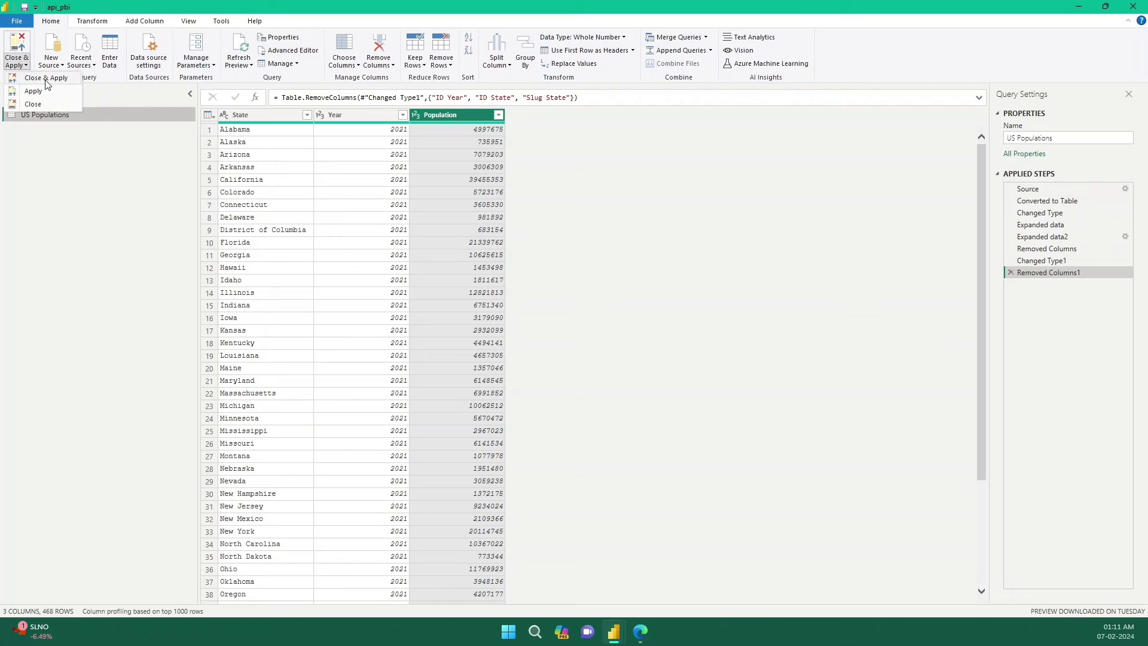
{"action": "left_click", "coordinate": [45, 80]}
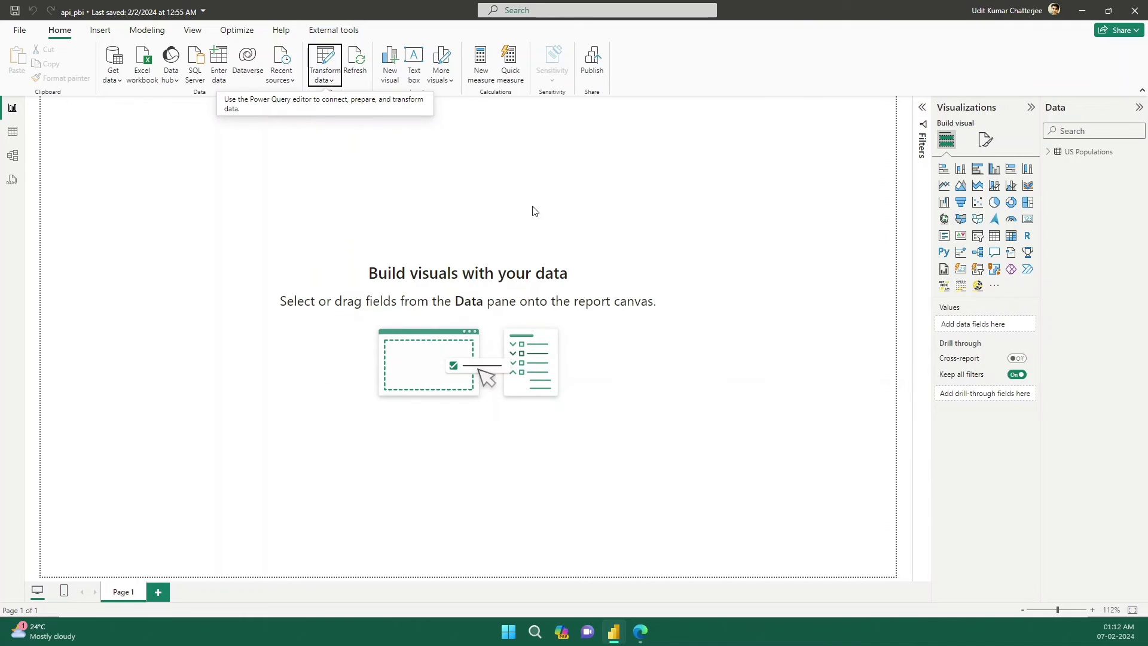
- Add a card showing Sum of Population (3bn) from US Populations and shrink its height
{"action": "left_click", "coordinate": [1048, 153]}
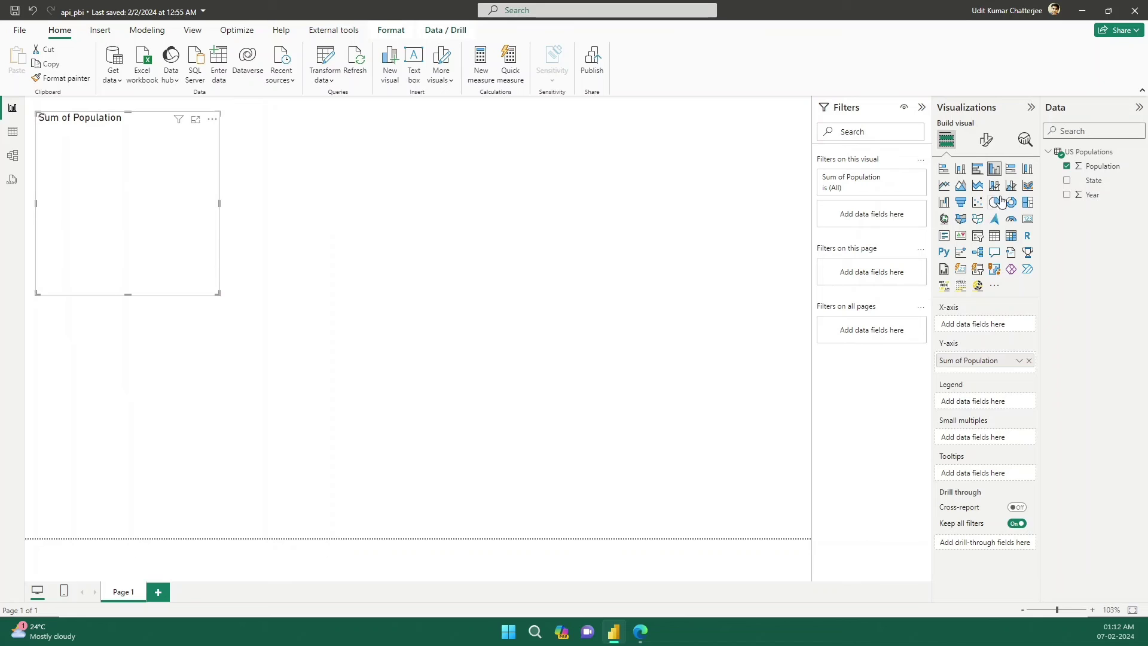
{"action": "left_click", "coordinate": [1027, 219]}
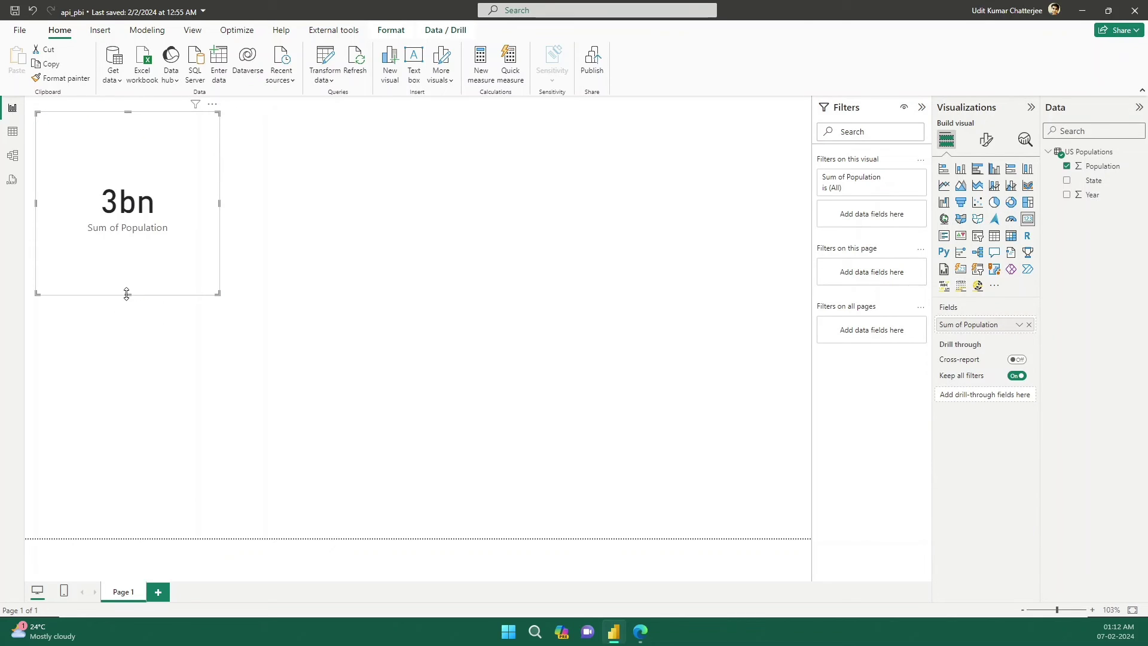
{"action": "left_click_drag", "start_coordinate": [126, 293], "coordinate": [187, 218]}
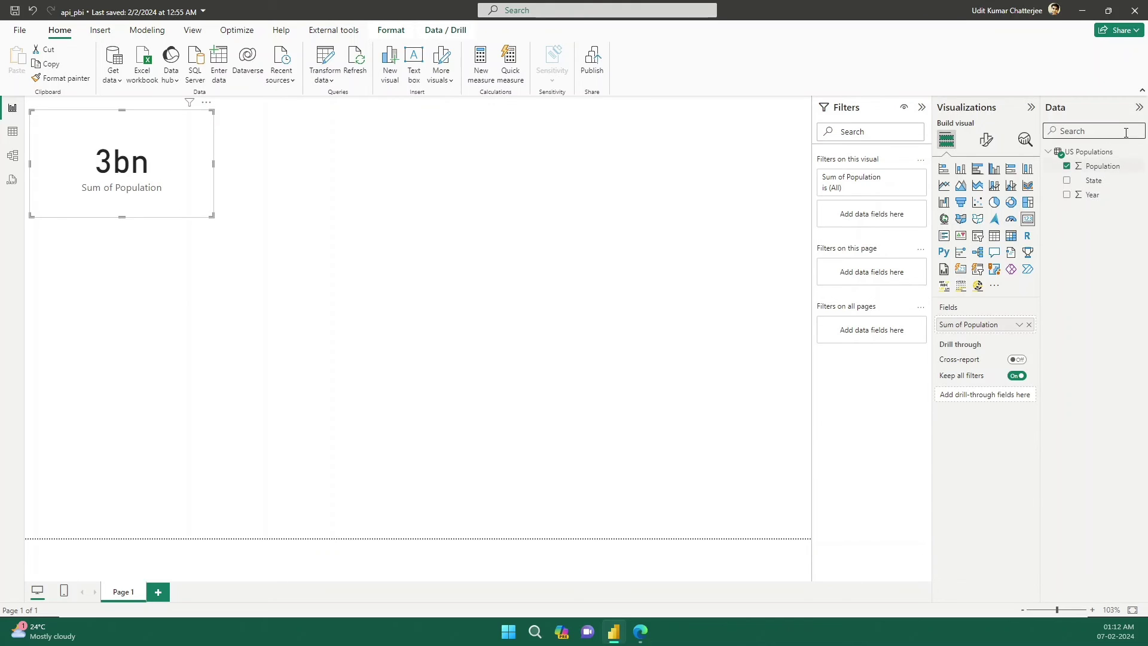
- Add a line chart with Year on the X-axis and Population on the Y-axis, widened across the page
{"action": "key", "text": "Escape"}
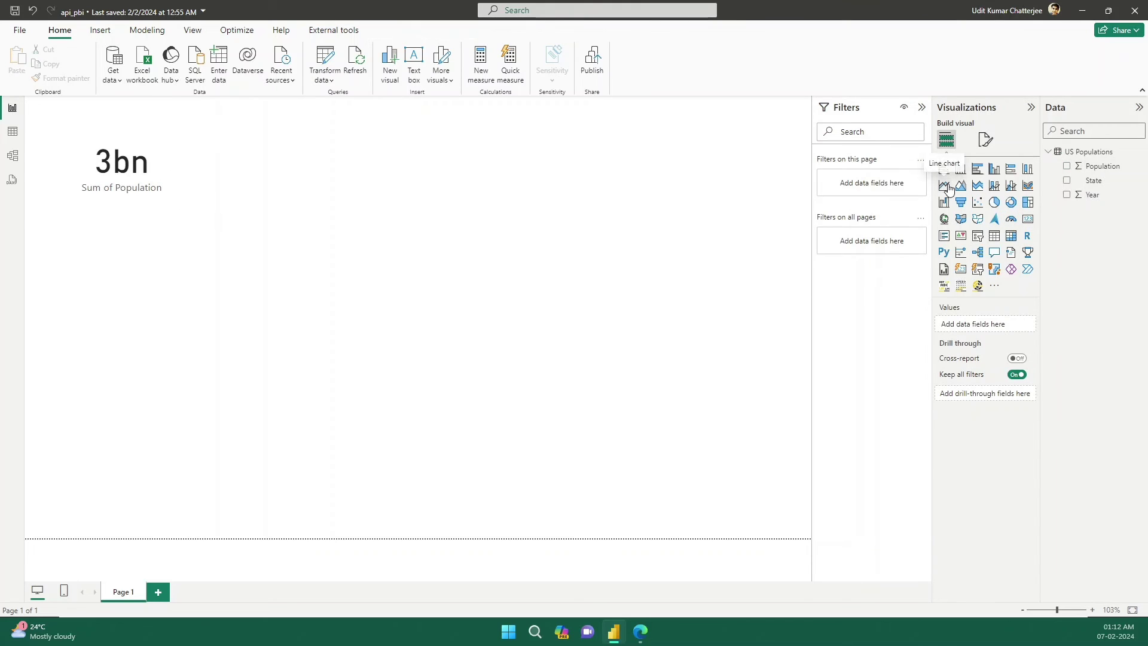
{"action": "left_click", "coordinate": [944, 186]}
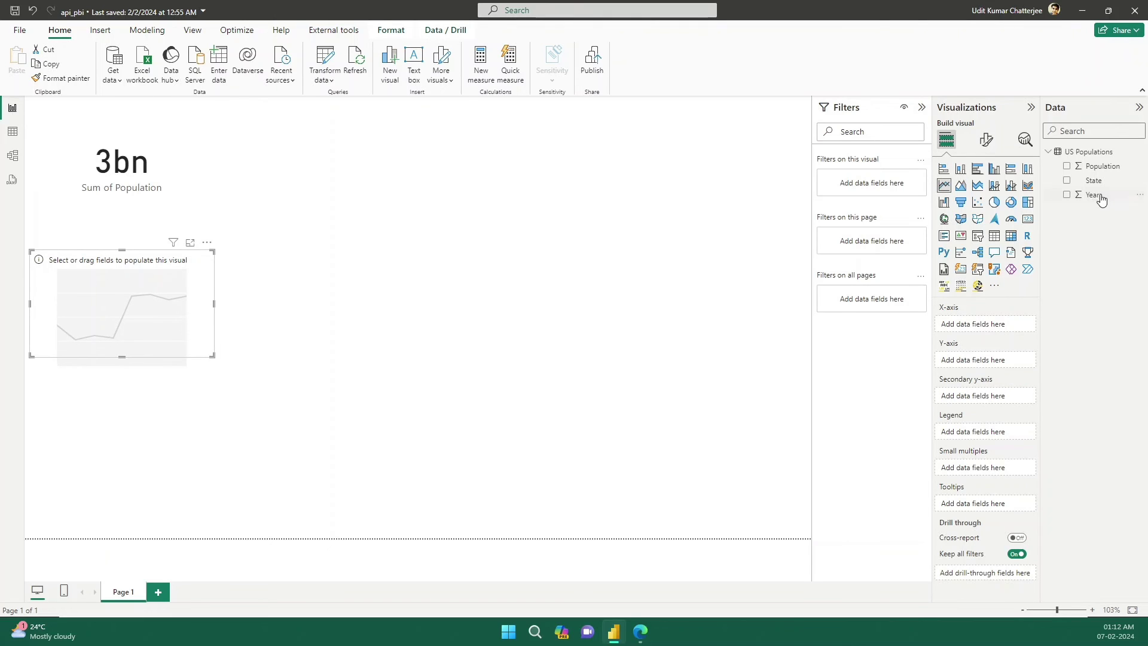
{"action": "left_click_drag", "start_coordinate": [1096, 194], "coordinate": [1051, 267]}
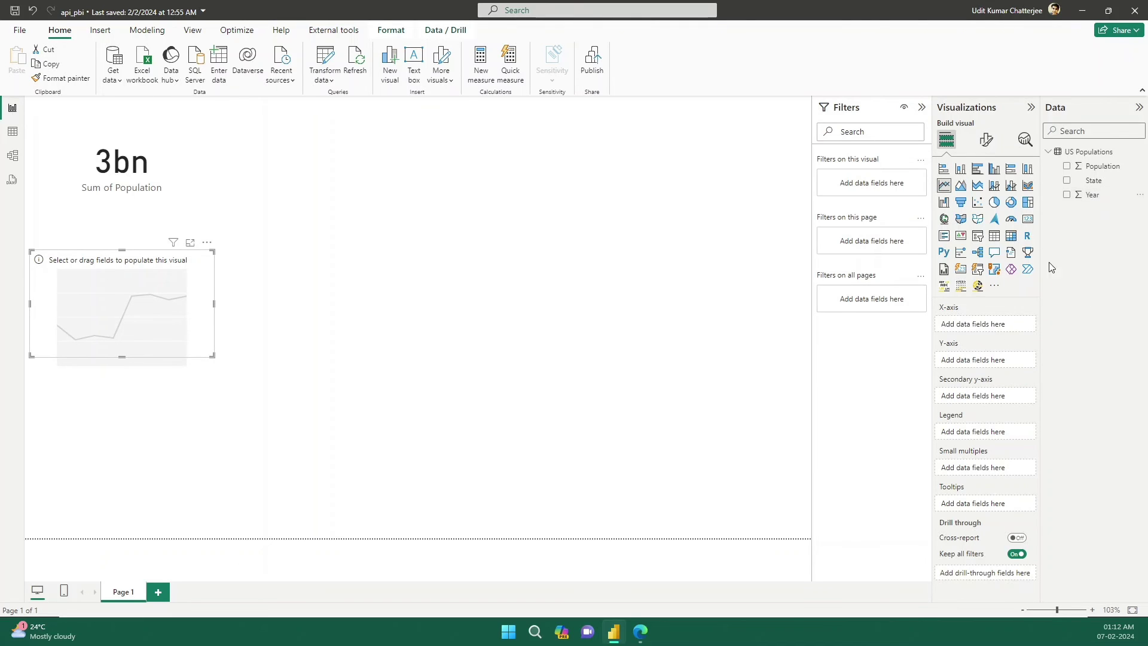
{"action": "left_click", "coordinate": [1081, 197]}
{"action": "left_click_drag", "start_coordinate": [1103, 165], "coordinate": [1009, 366]}
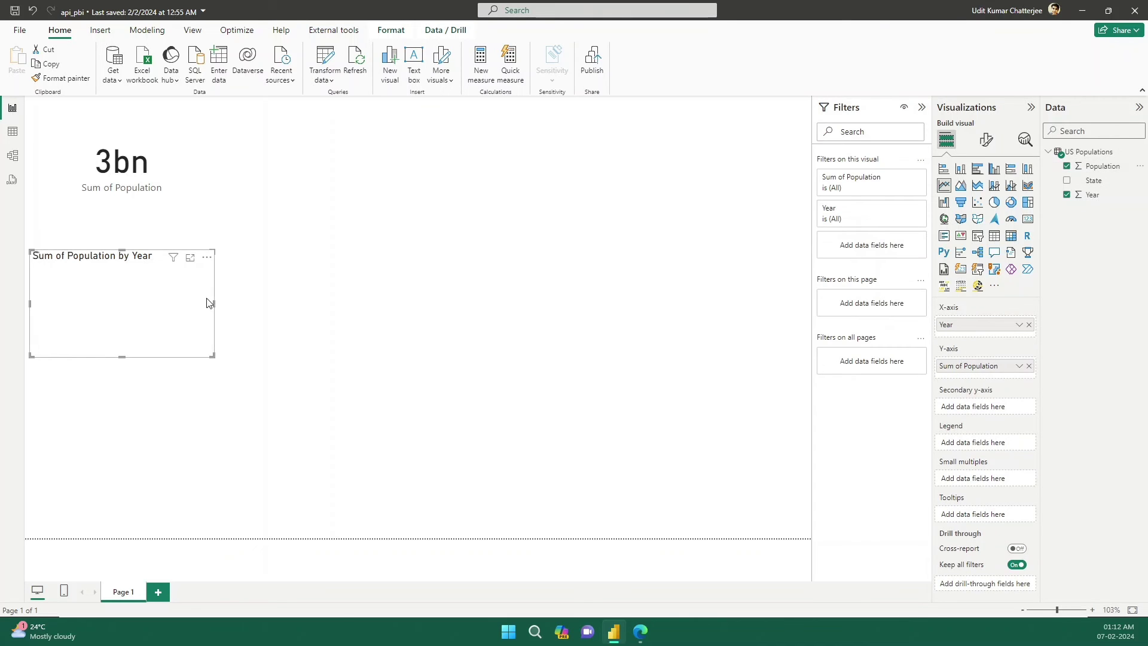
{"action": "left_click_drag", "start_coordinate": [214, 303], "coordinate": [489, 296]}
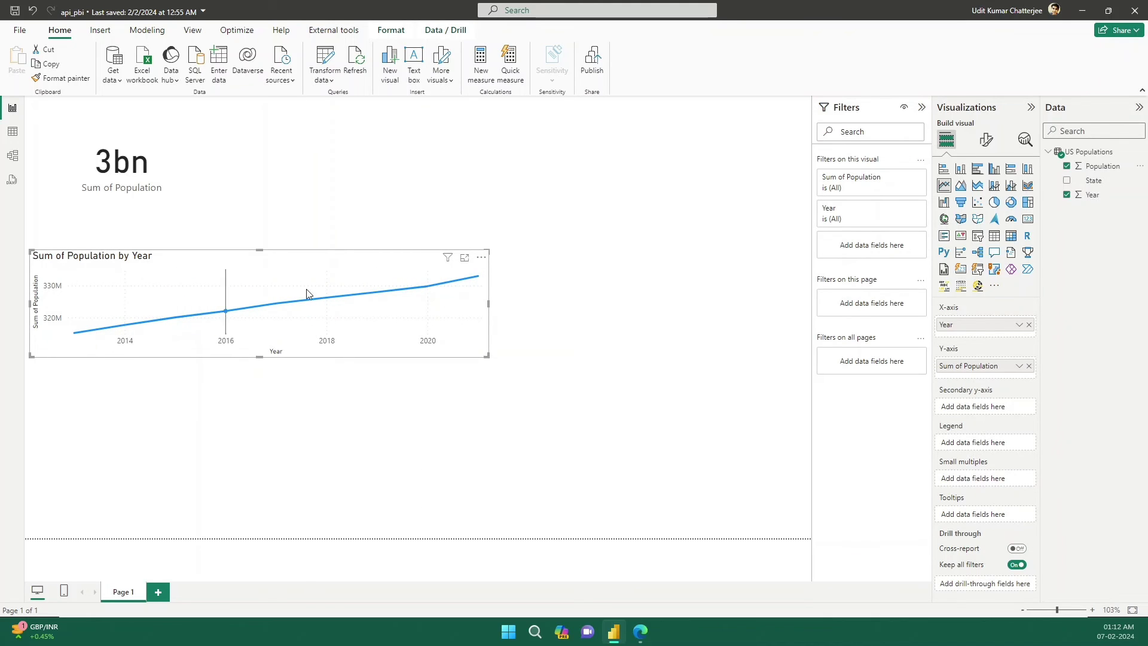
{"action": "mouse_move", "coordinate": [568, 308]}
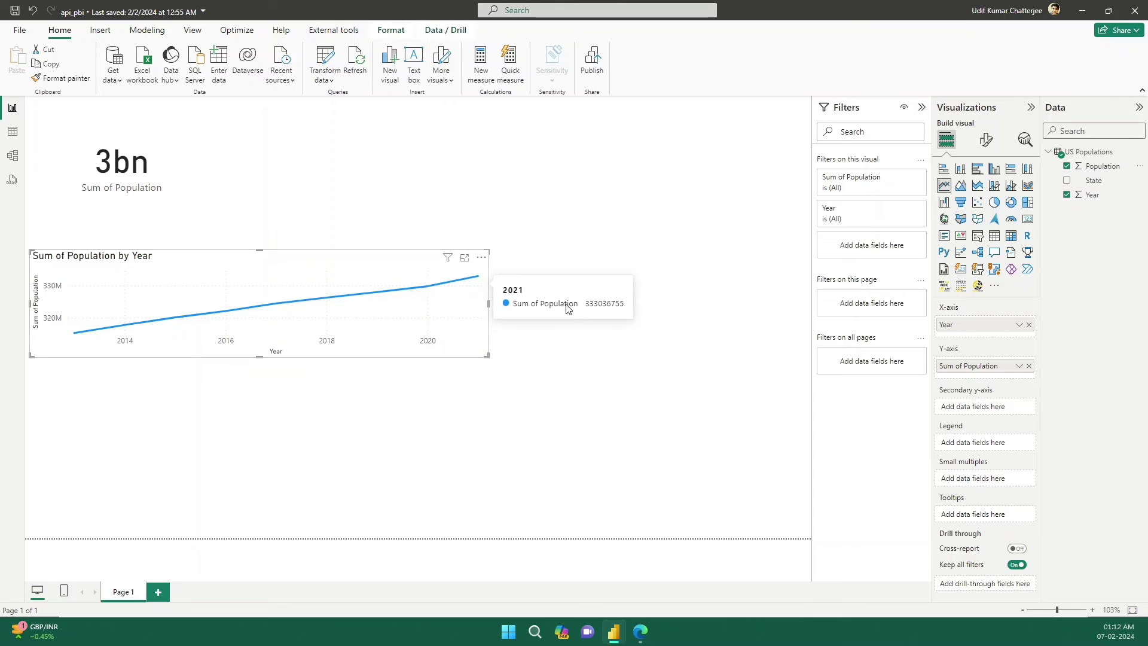
{"action": "left_click", "coordinate": [658, 398]}
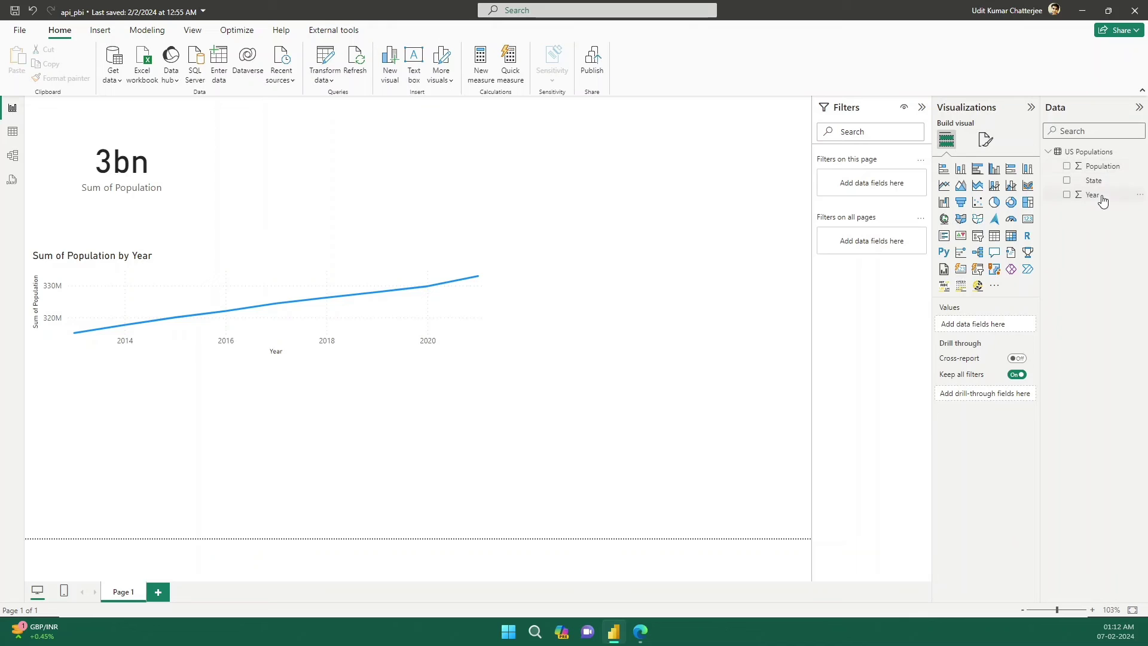
- Create a State map on the right, size bubbles by Population, and enlarge it to show the US
{"action": "left_click_drag", "start_coordinate": [1106, 181], "coordinate": [660, 193]}
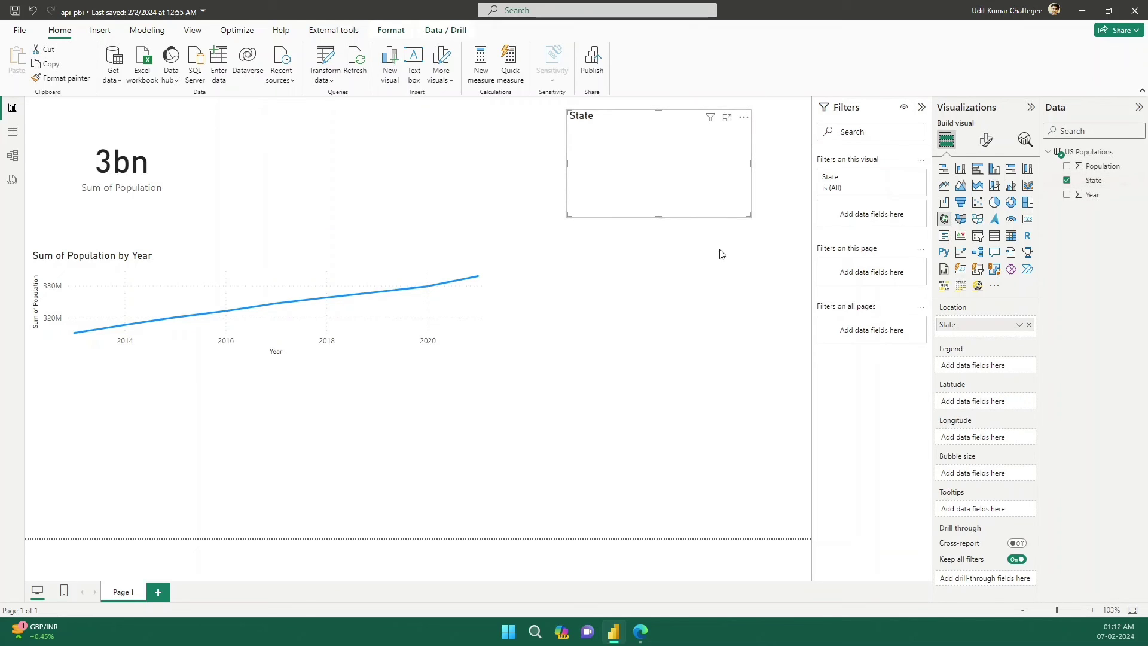
{"action": "left_click_drag", "start_coordinate": [659, 217], "coordinate": [673, 327]}
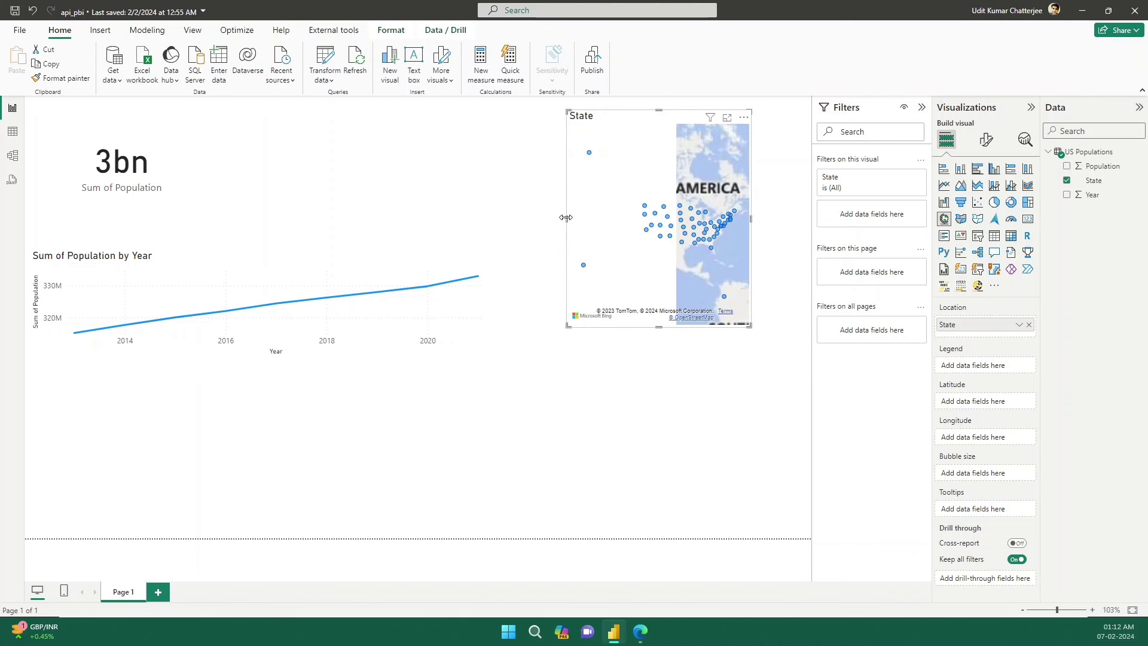
{"action": "left_click_drag", "start_coordinate": [566, 217], "coordinate": [475, 227]}
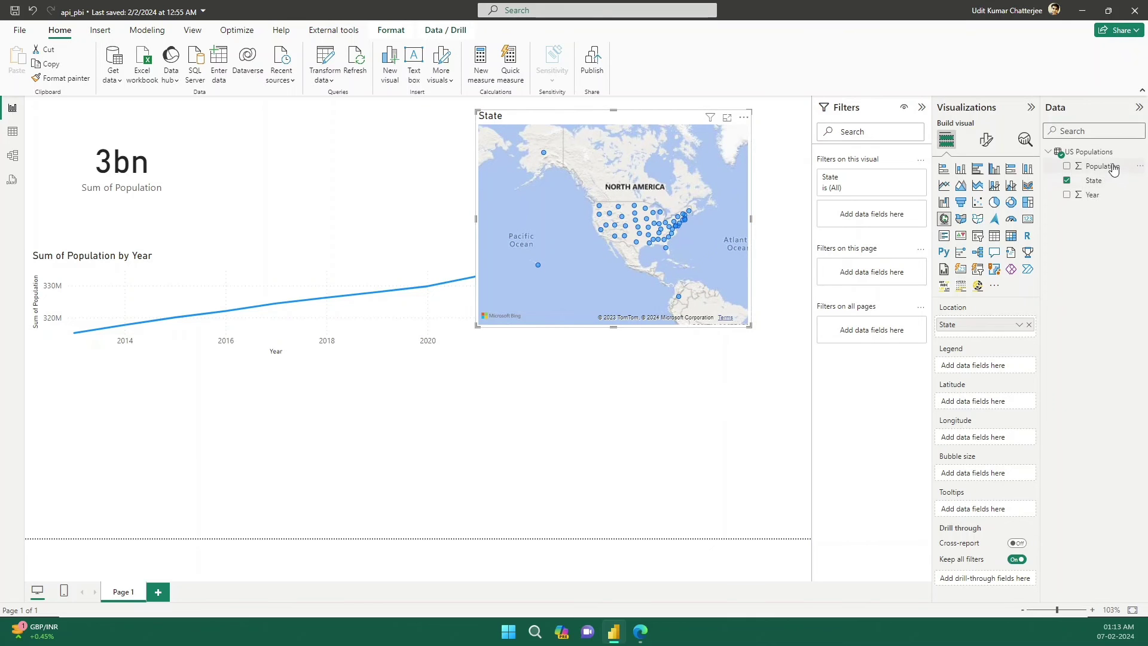
{"action": "left_click_drag", "start_coordinate": [1106, 166], "coordinate": [1003, 475]}
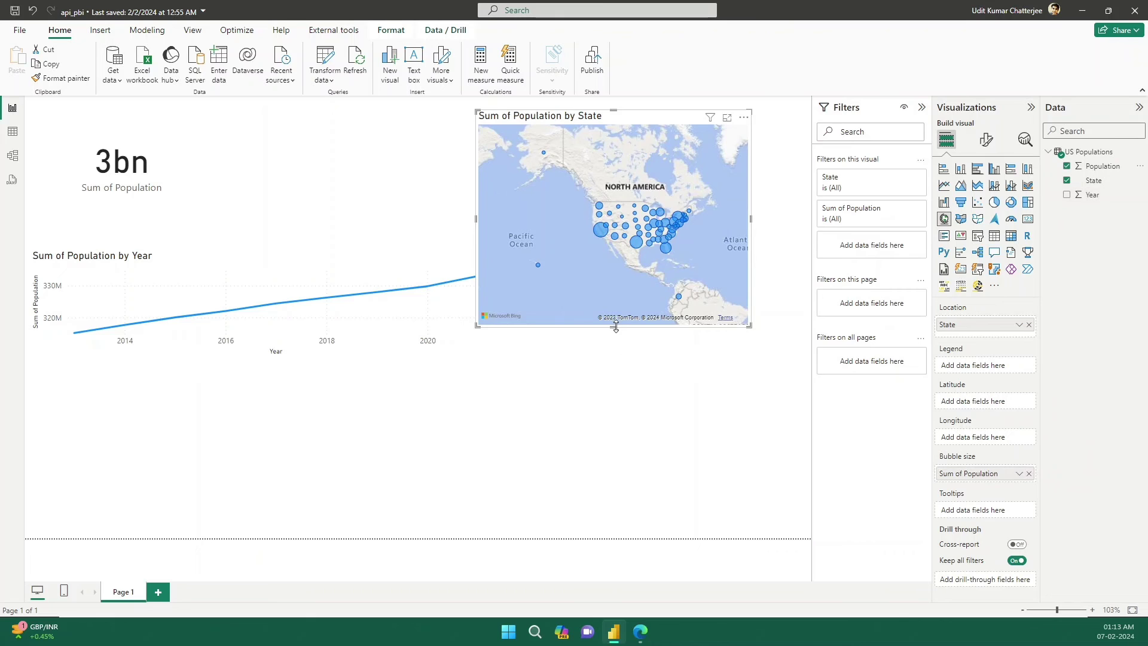
{"action": "left_click_drag", "start_coordinate": [622, 327], "coordinate": [633, 385]}
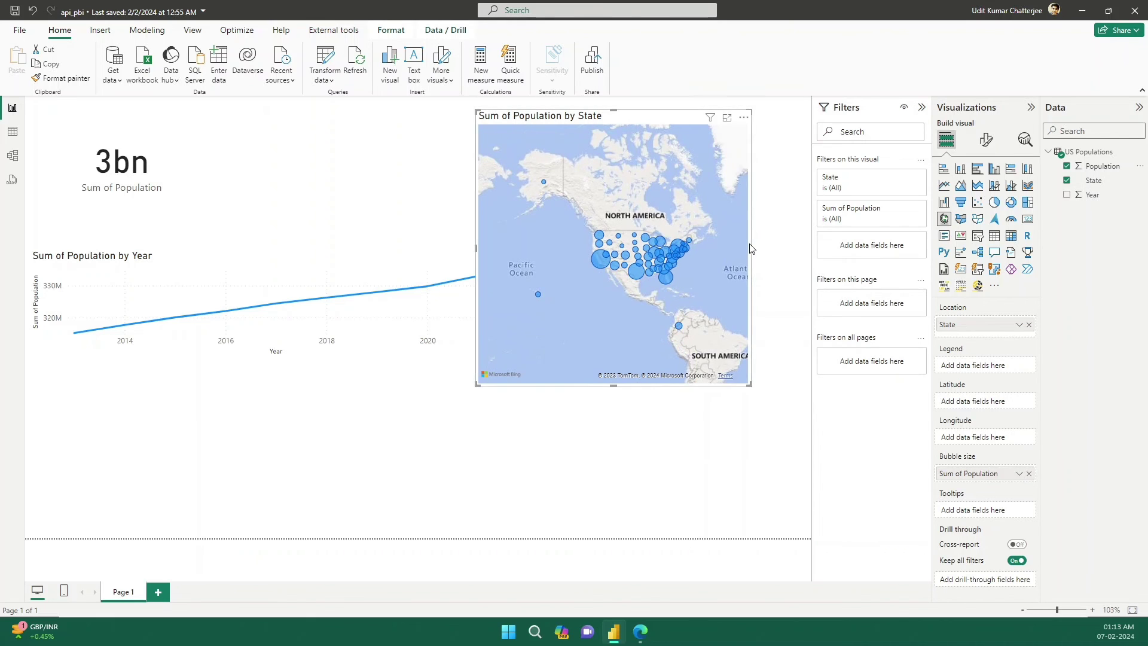
{"action": "left_click_drag", "start_coordinate": [750, 251], "coordinate": [795, 251]}
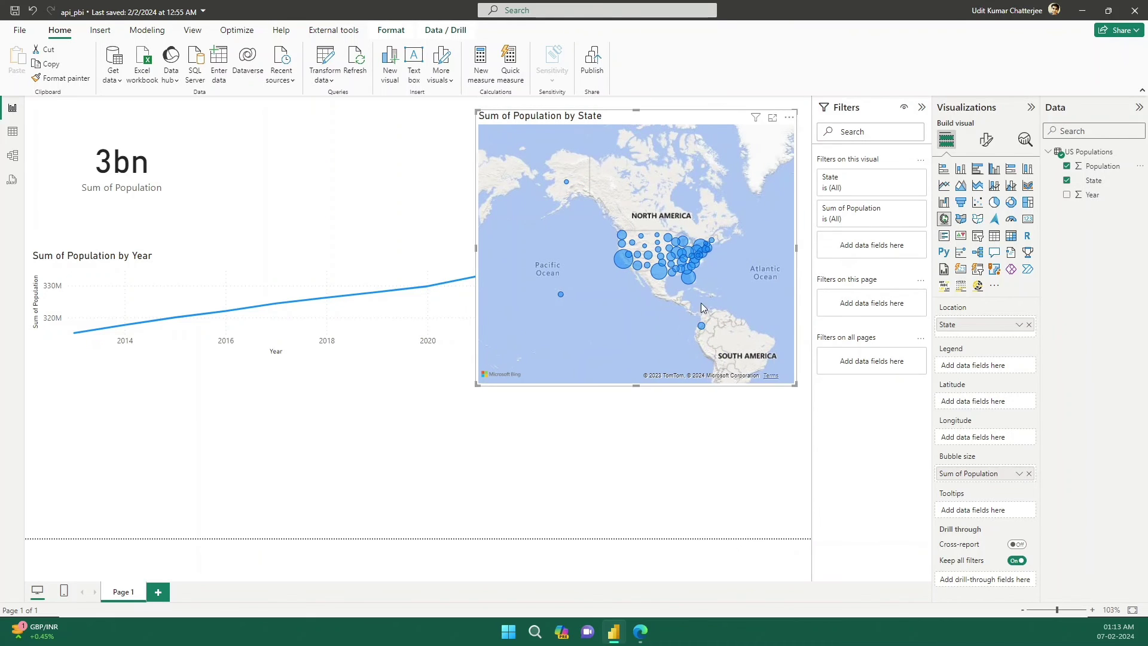
{"action": "scroll", "coordinate": [629, 301], "scroll_direction": "up", "scroll_amount": 3}
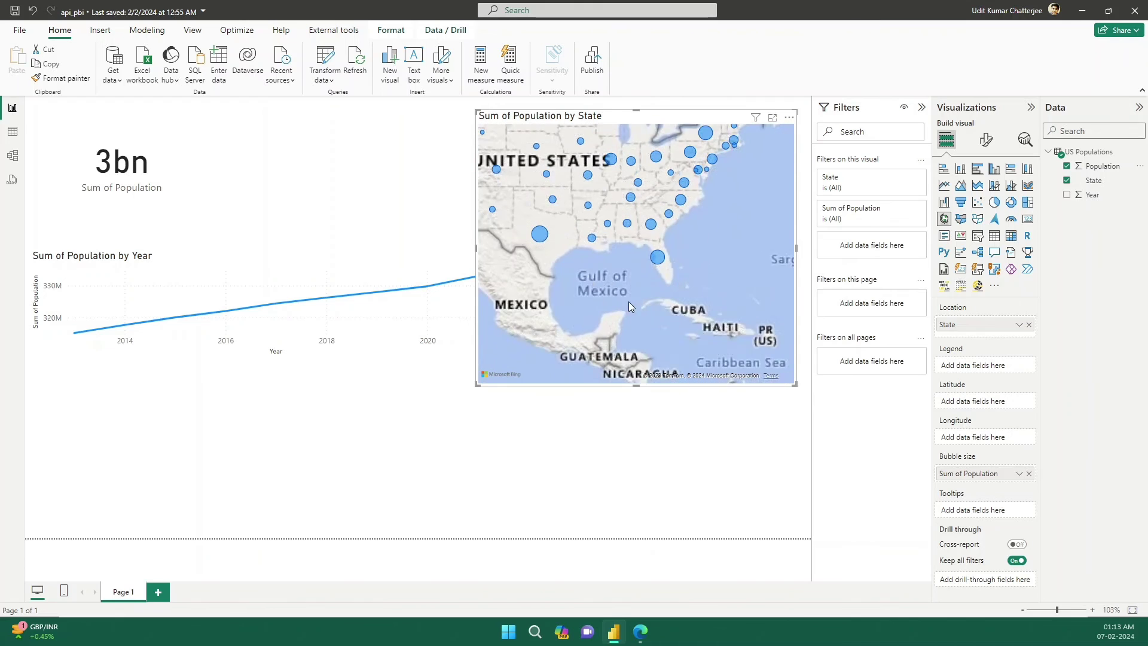
{"action": "left_click_drag", "start_coordinate": [626, 281], "coordinate": [804, 361]}
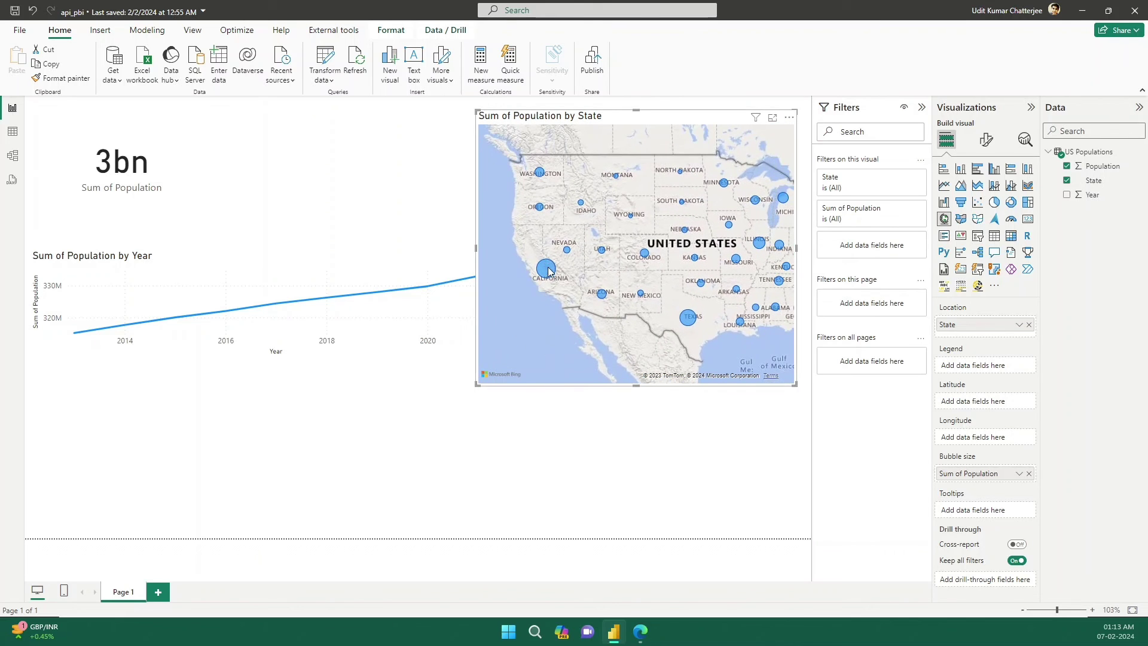
- Cross-filter the report by California, Florida and Texas bubbles, then clear the filter
{"action": "left_click", "coordinate": [546, 269]}
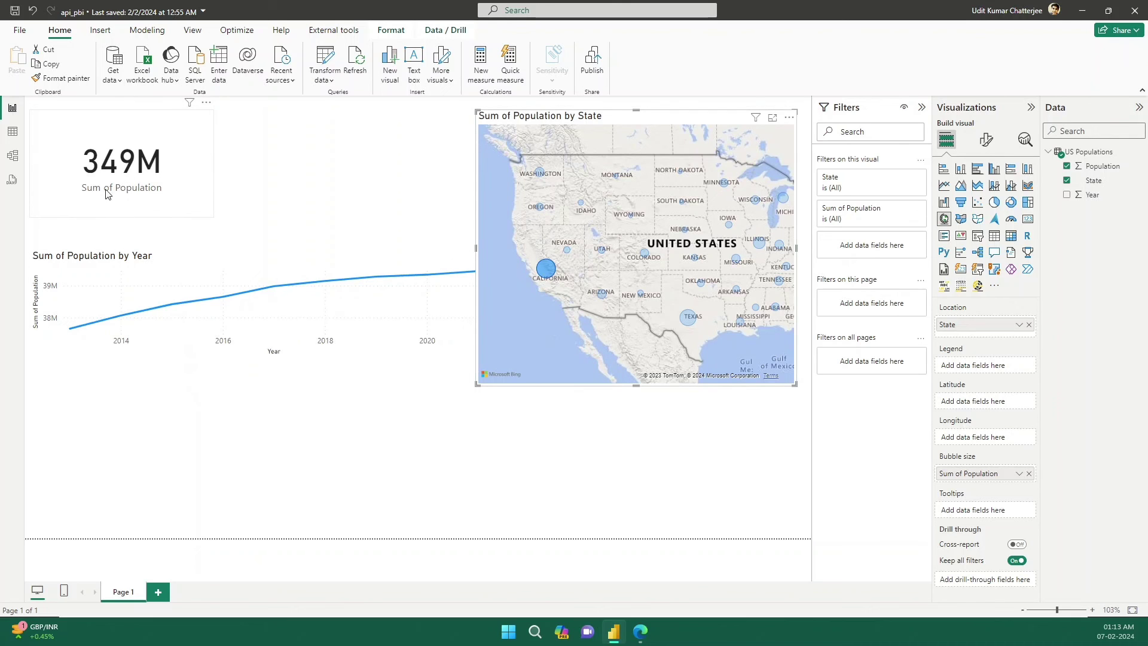
{"action": "left_click", "coordinate": [557, 269]}
{"action": "scroll", "coordinate": [770, 300], "scroll_direction": "up", "scroll_amount": 5}
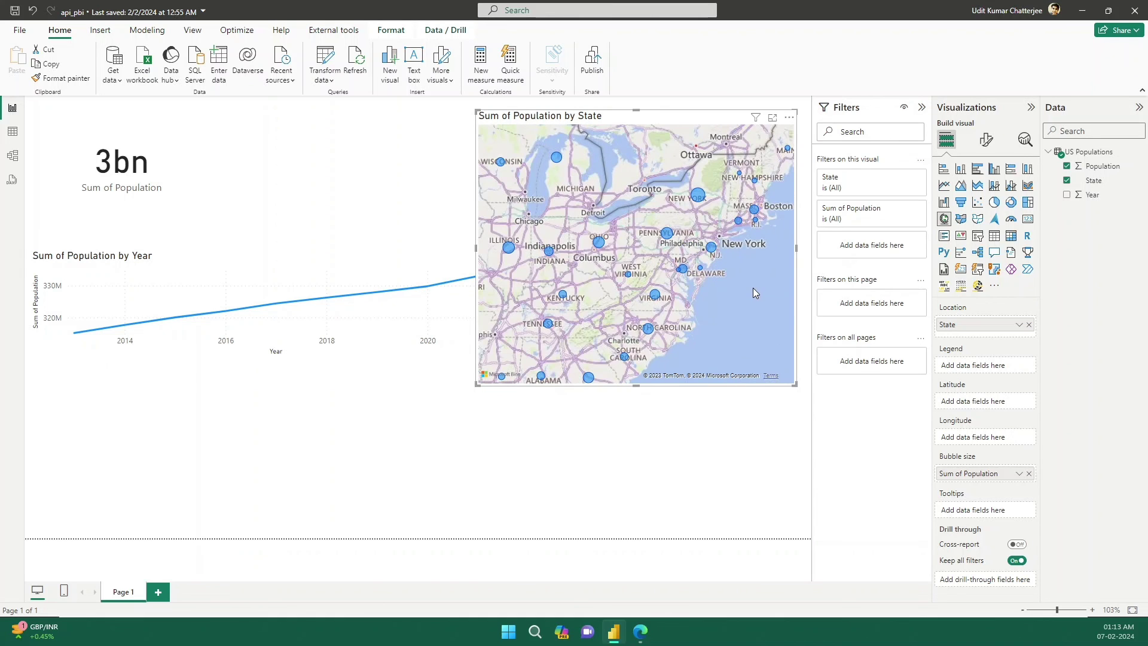
{"action": "scroll", "coordinate": [752, 288], "scroll_direction": "down", "scroll_amount": 5}
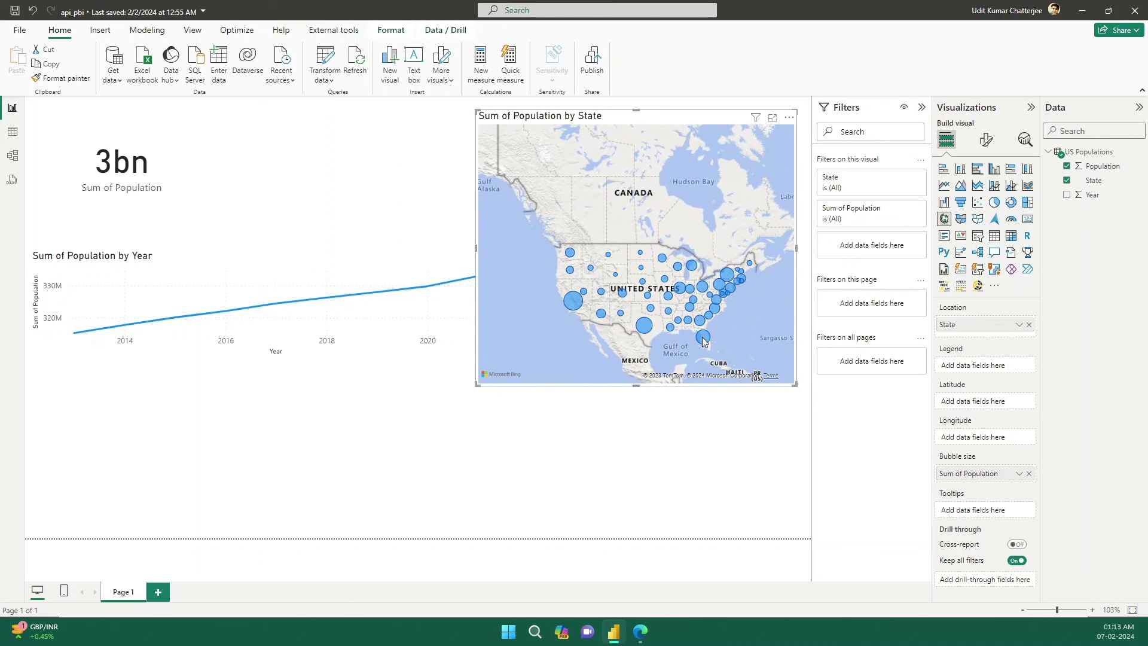
{"action": "left_click", "coordinate": [704, 339]}
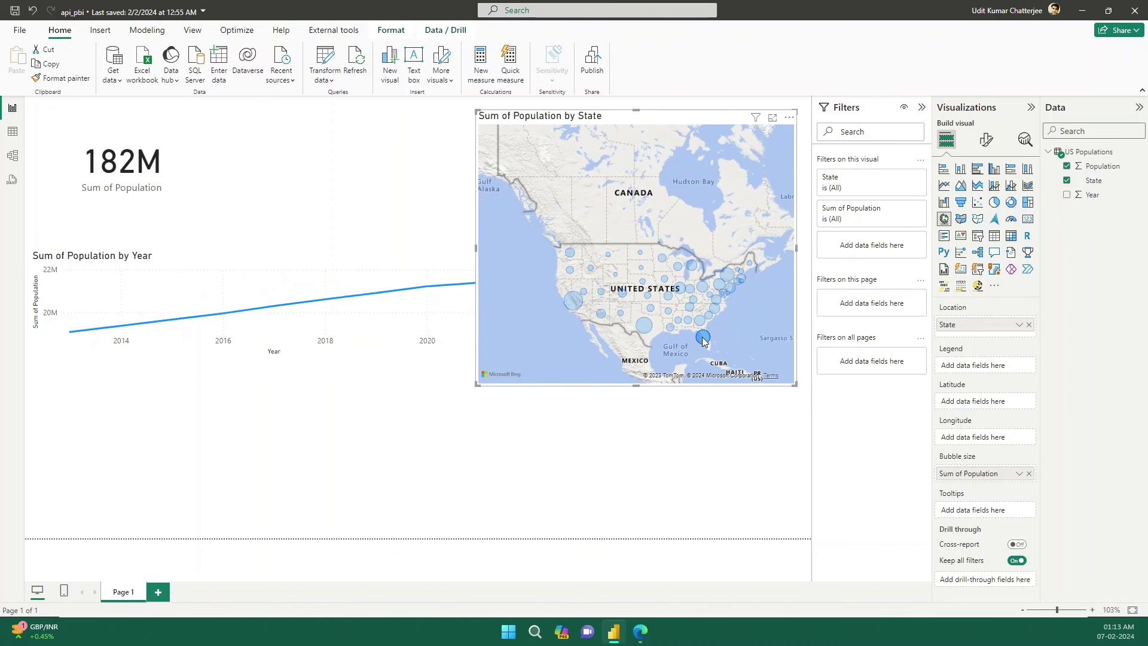
{"action": "left_click", "coordinate": [642, 325]}
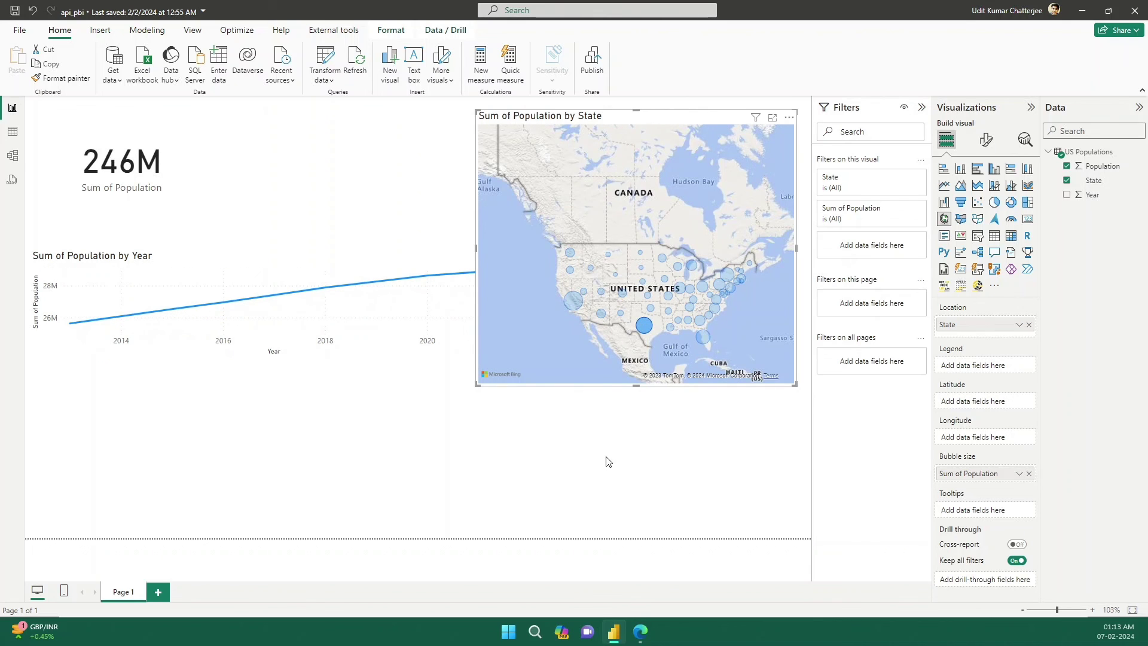
{"action": "left_click", "coordinate": [475, 247]}
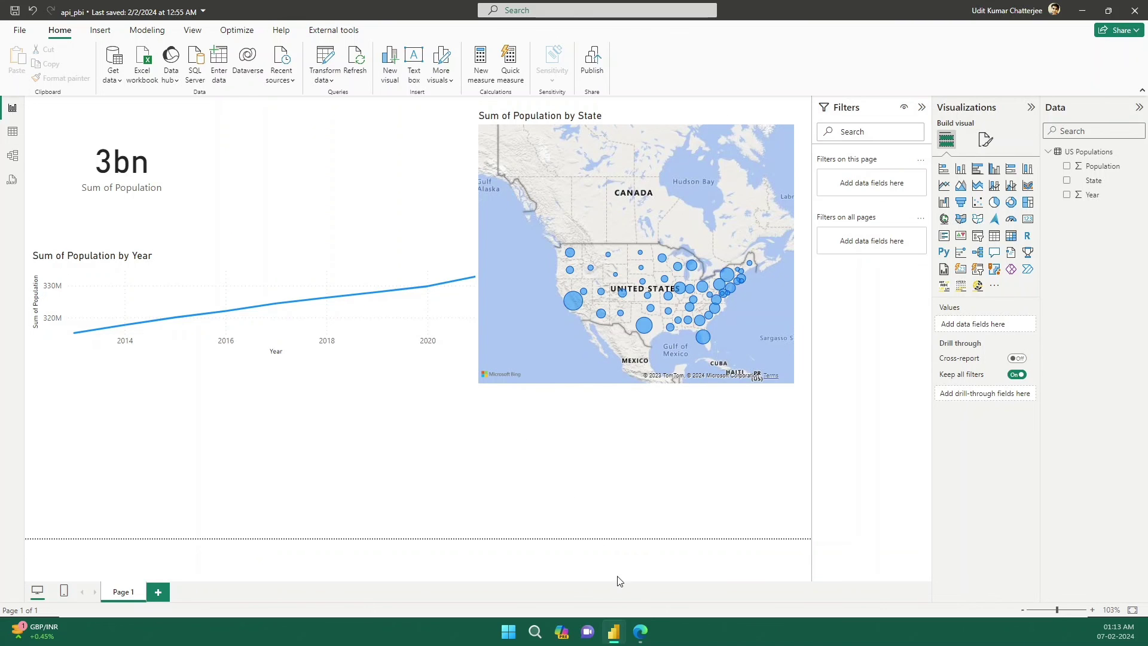
- Load apipheny.io in a new Edge tab and browse through its home page
{"action": "left_click", "coordinate": [645, 631]}
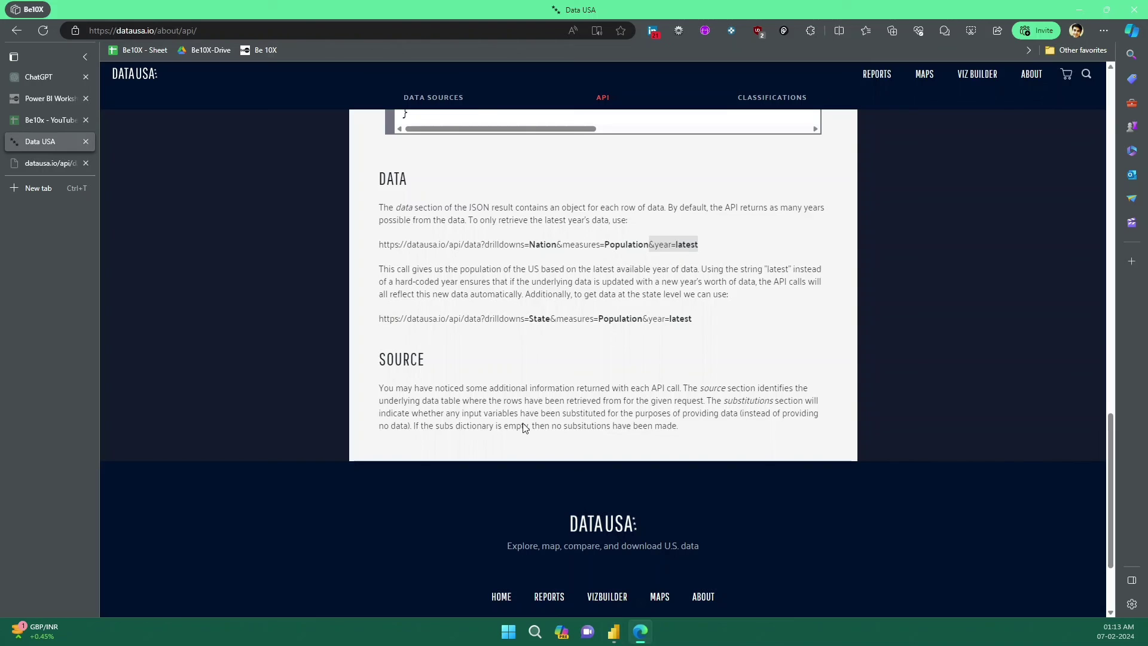
{"action": "left_click", "coordinate": [70, 186]}
{"action": "type", "text": "https://apipheny.io/"}
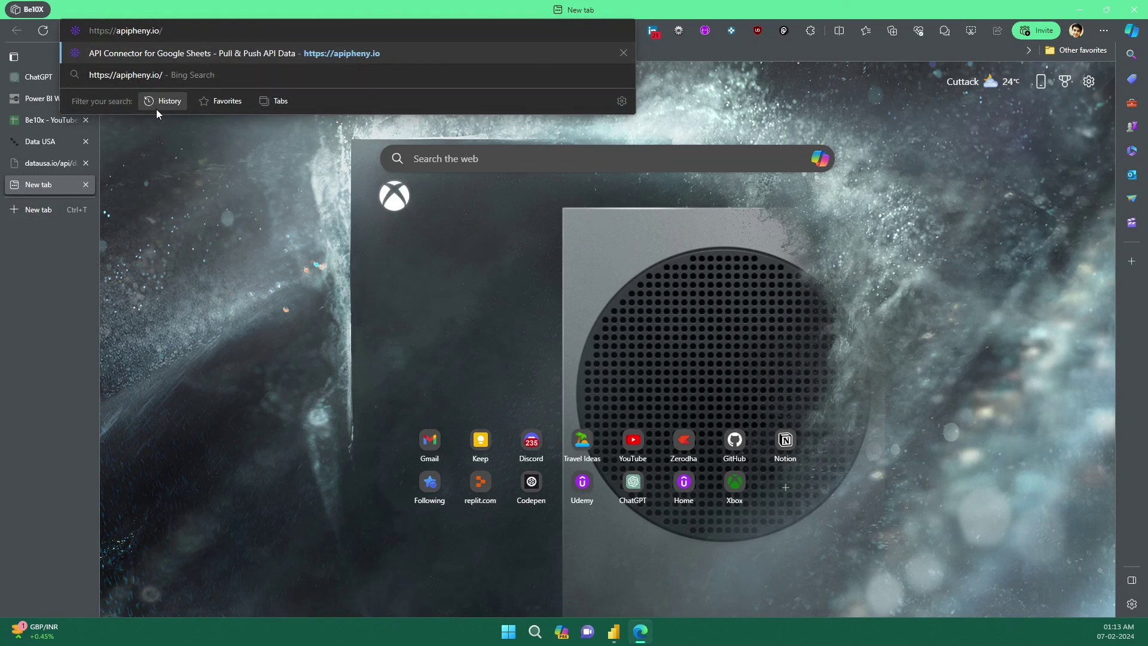
{"action": "key", "text": "Return"}
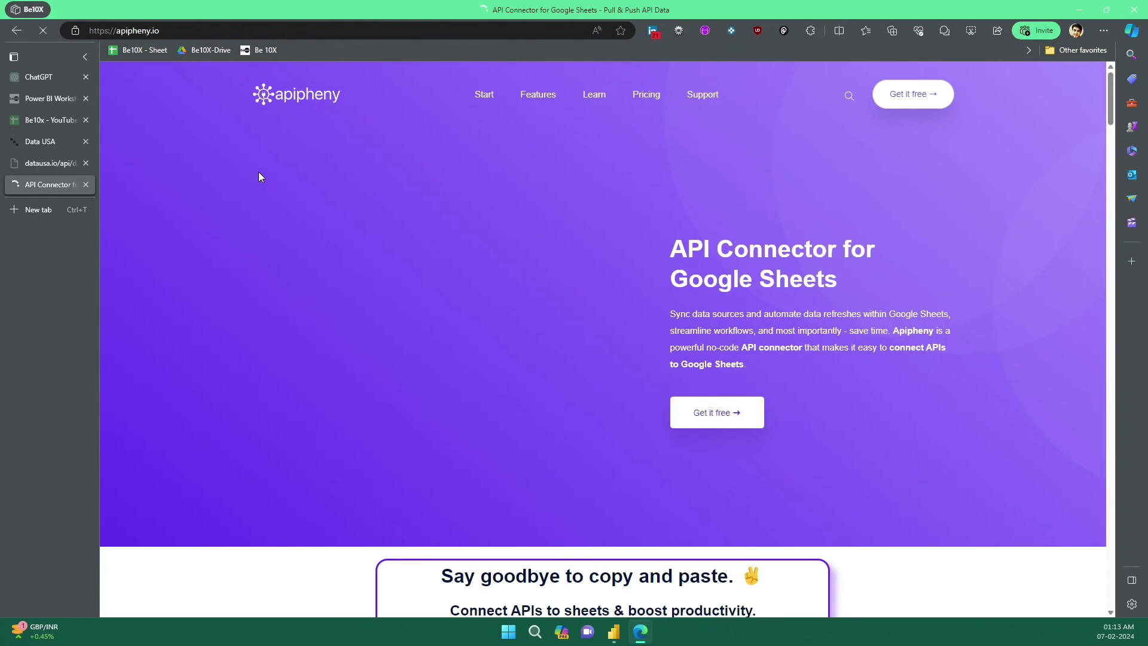
{"action": "scroll", "coordinate": [573, 298], "scroll_direction": "down", "scroll_amount": 5}
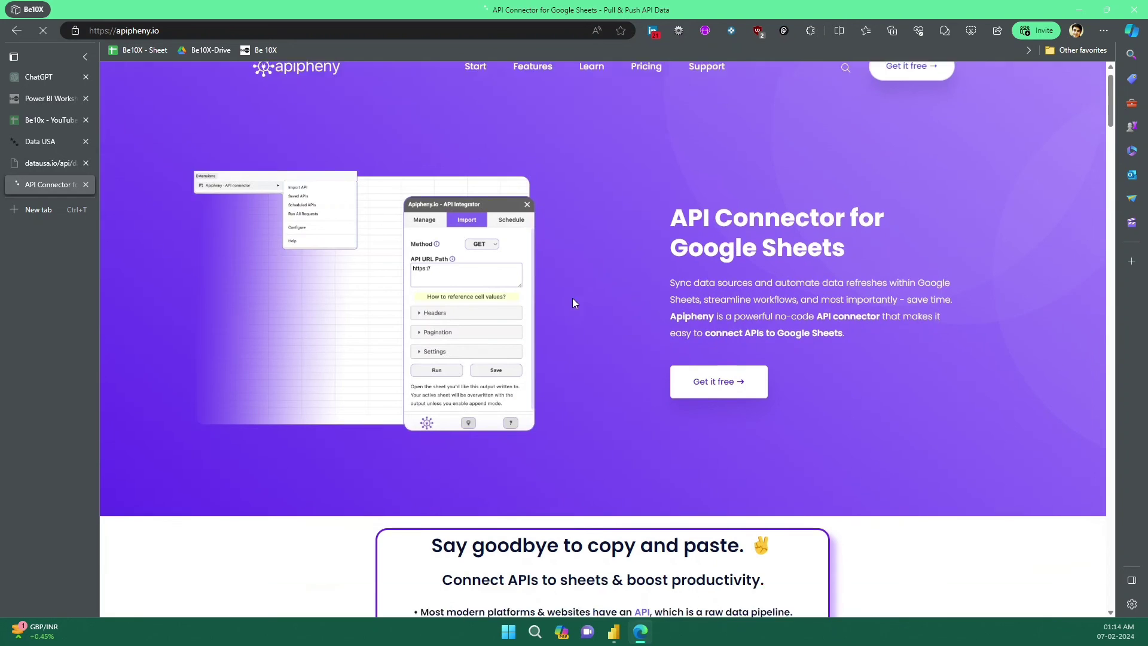
{"action": "scroll", "coordinate": [572, 298], "scroll_direction": "up", "scroll_amount": 5}
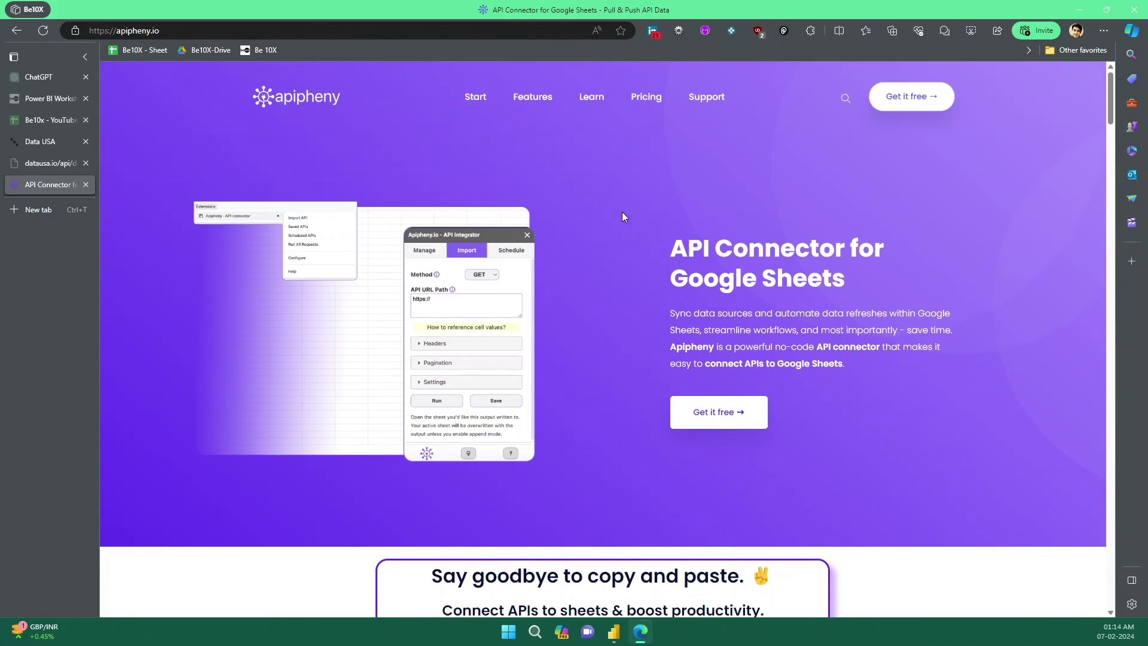
{"action": "scroll", "coordinate": [649, 203], "scroll_direction": "down", "scroll_amount": 10}
{"action": "scroll", "coordinate": [650, 230], "scroll_direction": "down", "scroll_amount": 15}
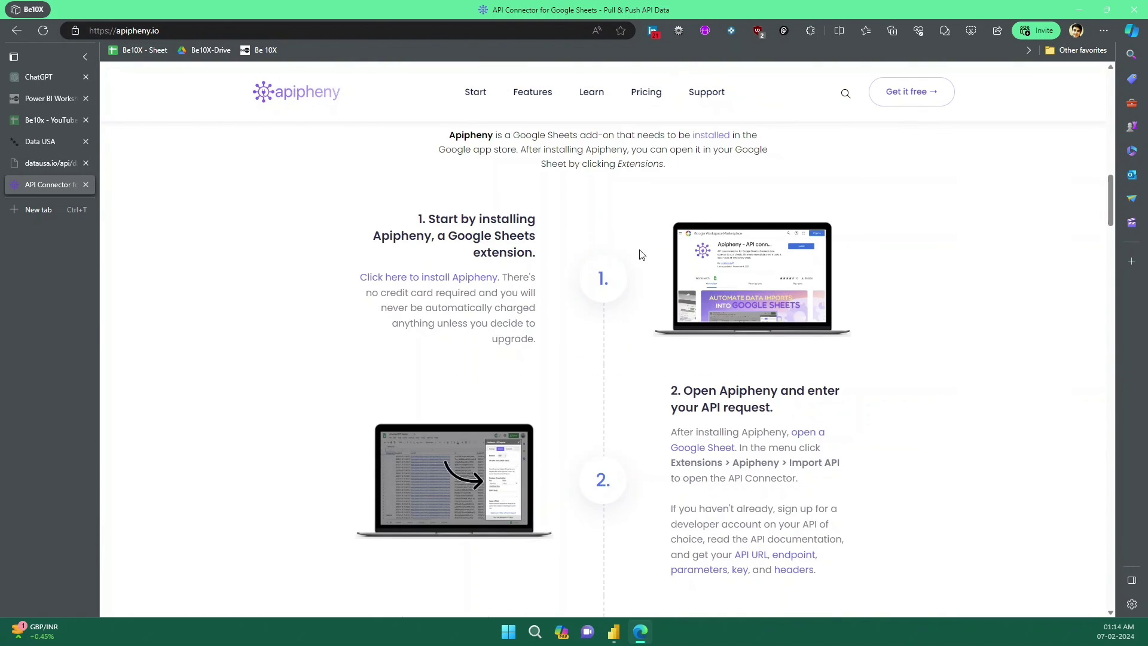
{"action": "scroll", "coordinate": [615, 288], "scroll_direction": "down", "scroll_amount": 6}
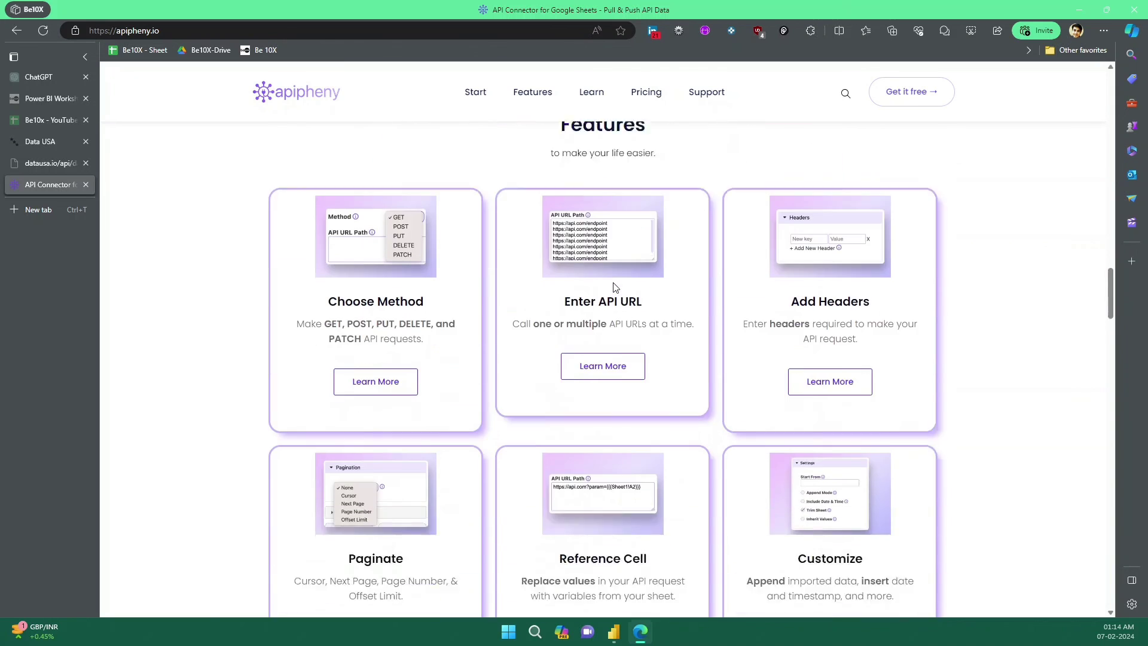
{"action": "scroll", "coordinate": [674, 355], "scroll_direction": "down", "scroll_amount": 3}
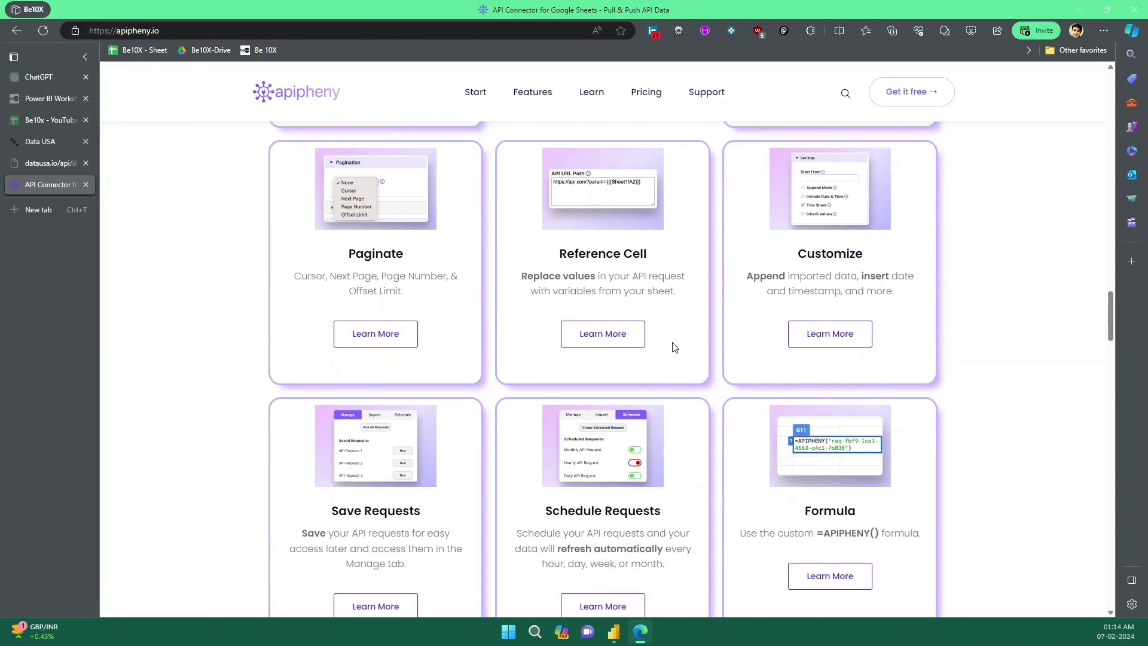
{"action": "scroll", "coordinate": [675, 347], "scroll_direction": "up", "scroll_amount": 15}
{"action": "scroll", "coordinate": [679, 323], "scroll_direction": "up", "scroll_amount": 10}
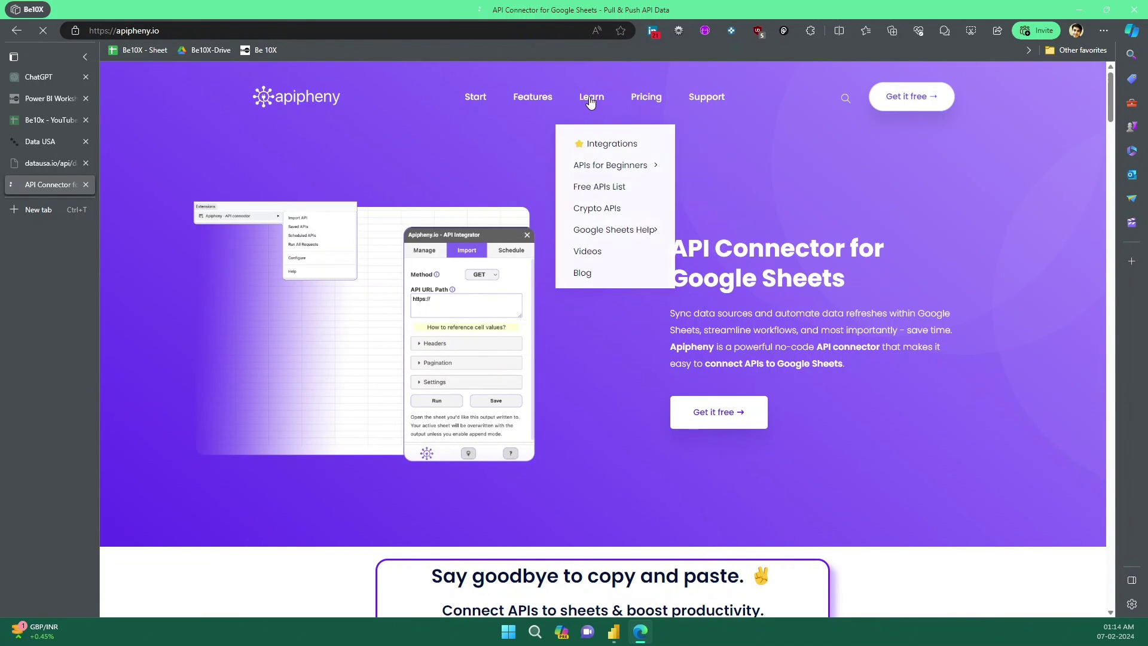
- Go to the Learn page and scroll through the list of API integration tutorials
{"action": "left_click", "coordinate": [590, 103]}
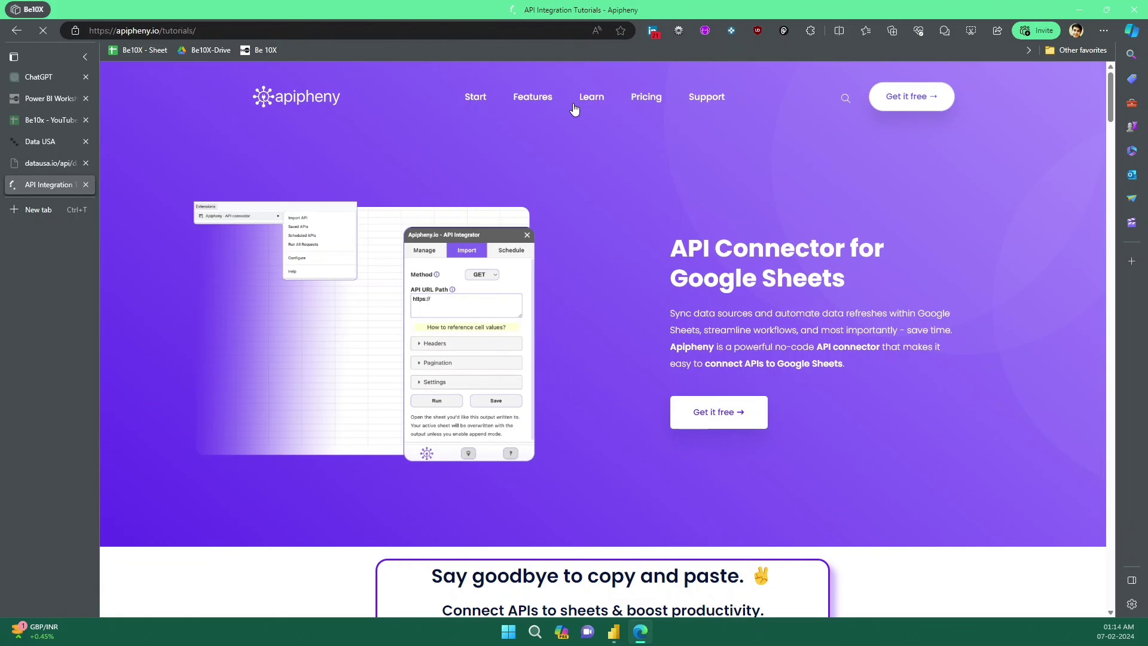
{"action": "scroll", "coordinate": [549, 263], "scroll_direction": "down", "scroll_amount": 7}
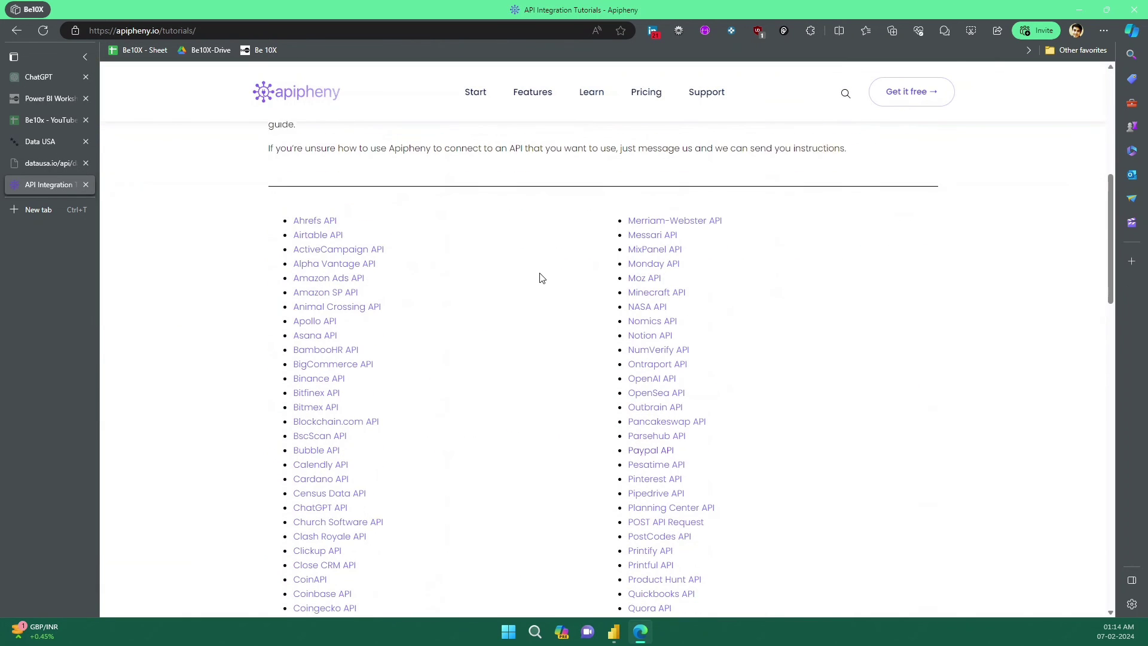
{"action": "scroll", "coordinate": [538, 251], "scroll_direction": "down", "scroll_amount": 20}
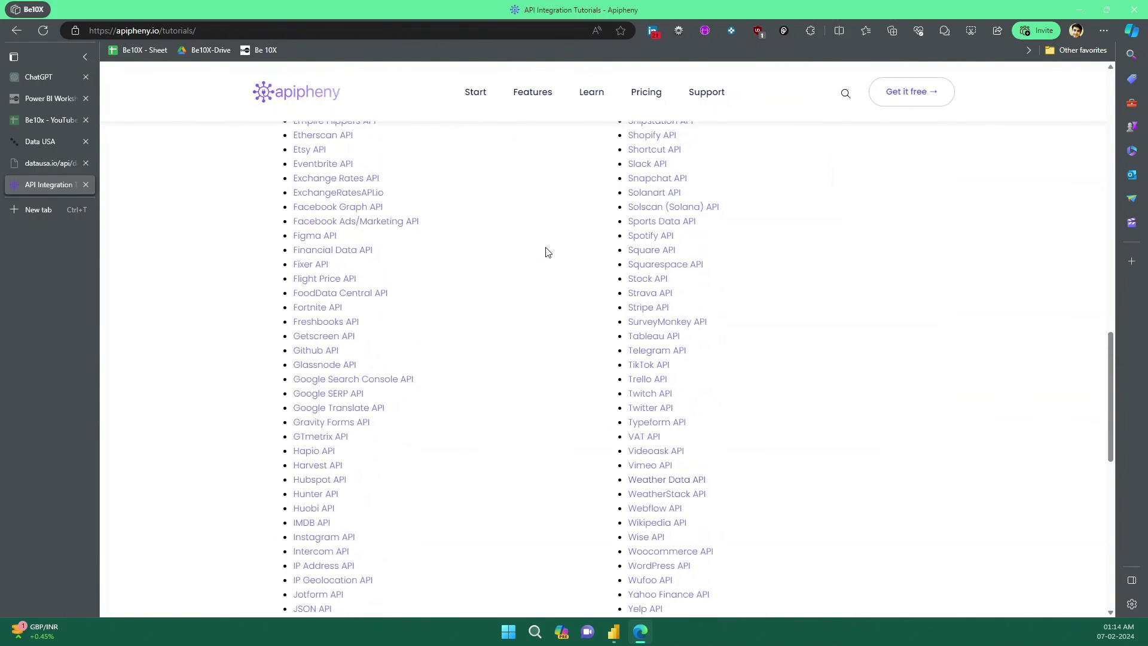
{"action": "scroll", "coordinate": [729, 336], "scroll_direction": "up", "scroll_amount": 18}
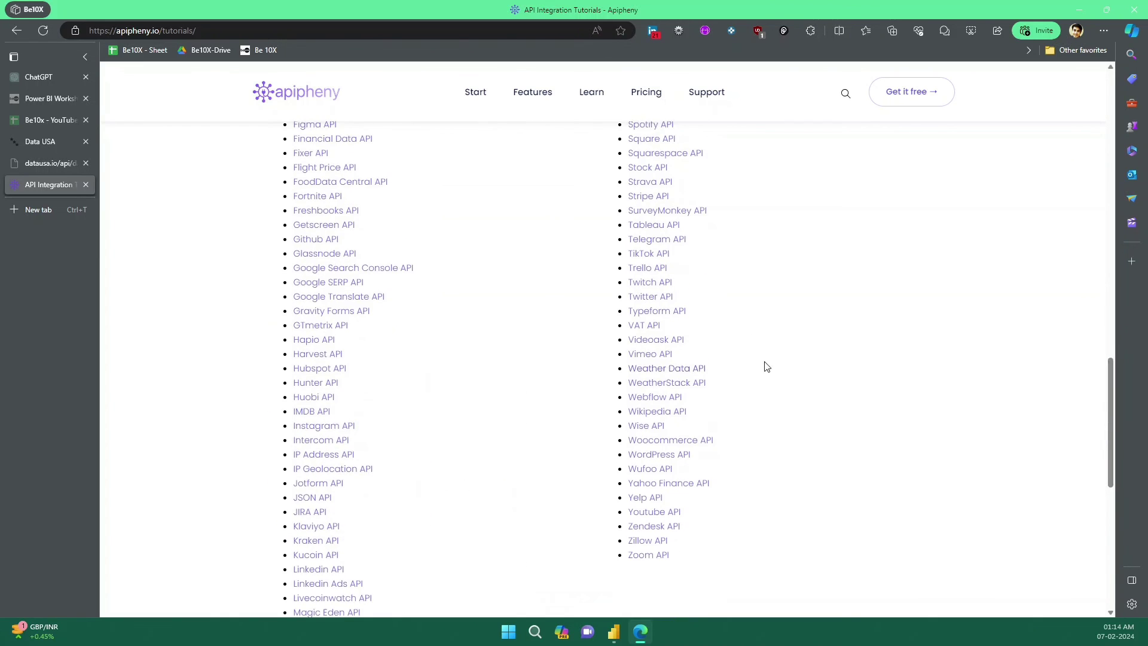
{"action": "scroll", "coordinate": [776, 389], "scroll_direction": "up", "scroll_amount": 7}
{"action": "scroll", "coordinate": [769, 408], "scroll_direction": "down", "scroll_amount": 5}
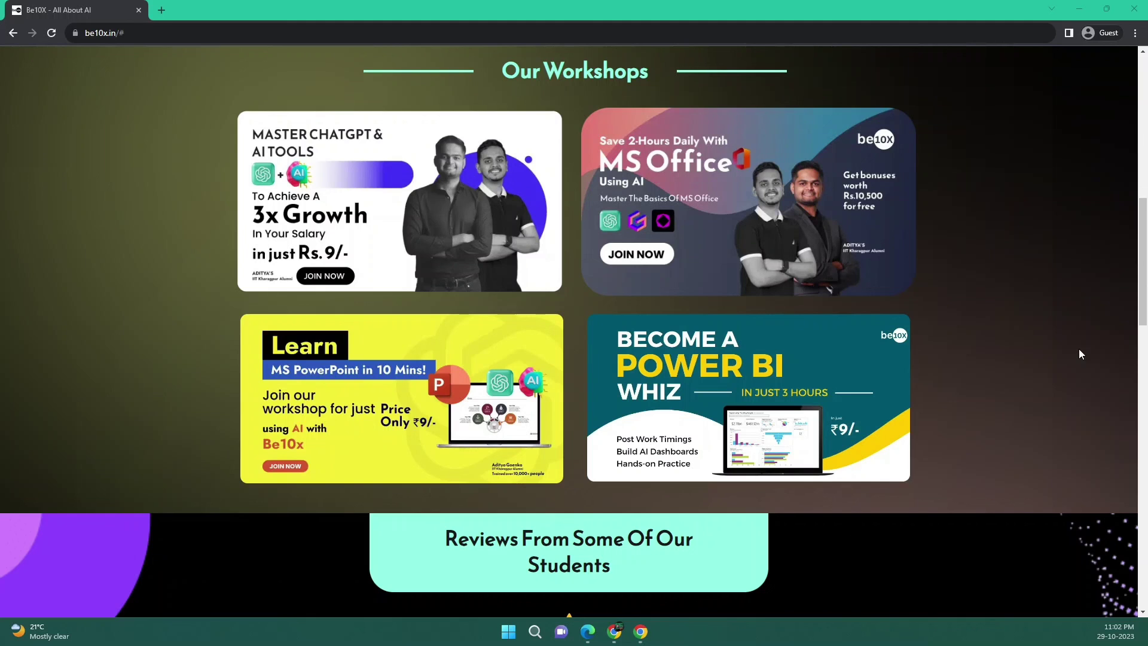
- Scroll the be10x.in page to Our Workshops, showing the ChatGPT, MS Office, PowerPoint and Power BI offers
{"action": "scroll", "coordinate": [1078, 349], "scroll_direction": "down", "scroll_amount": 4}
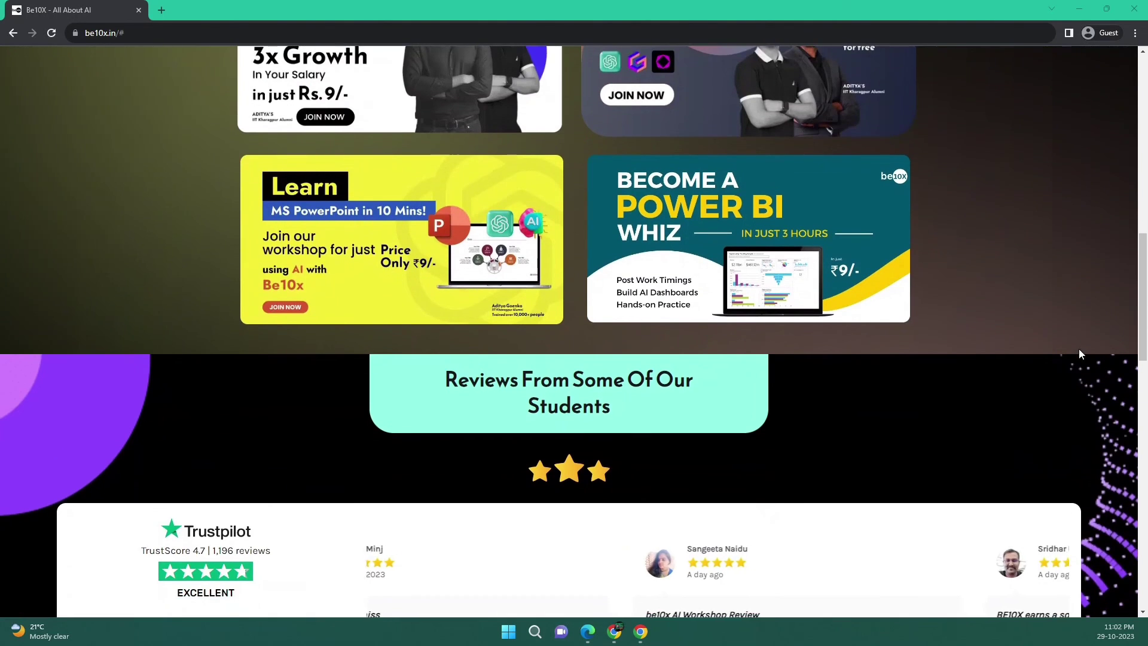
{"action": "scroll", "coordinate": [1078, 349], "scroll_direction": "up", "scroll_amount": 3}
{"action": "scroll", "coordinate": [1079, 354], "scroll_direction": "up", "scroll_amount": 2}
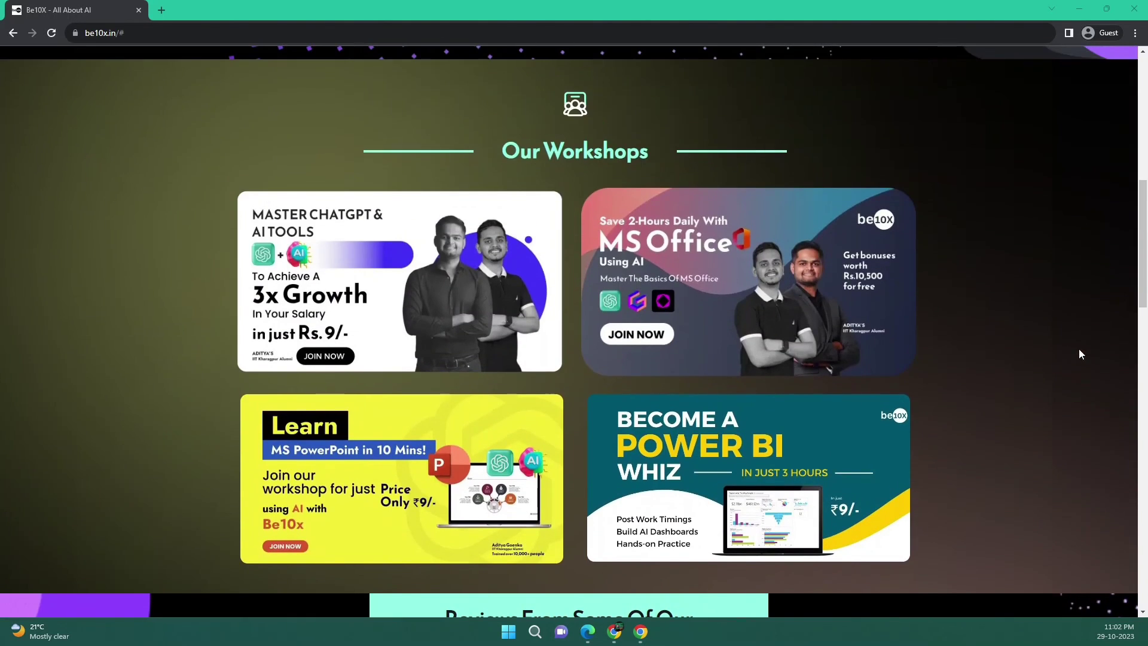